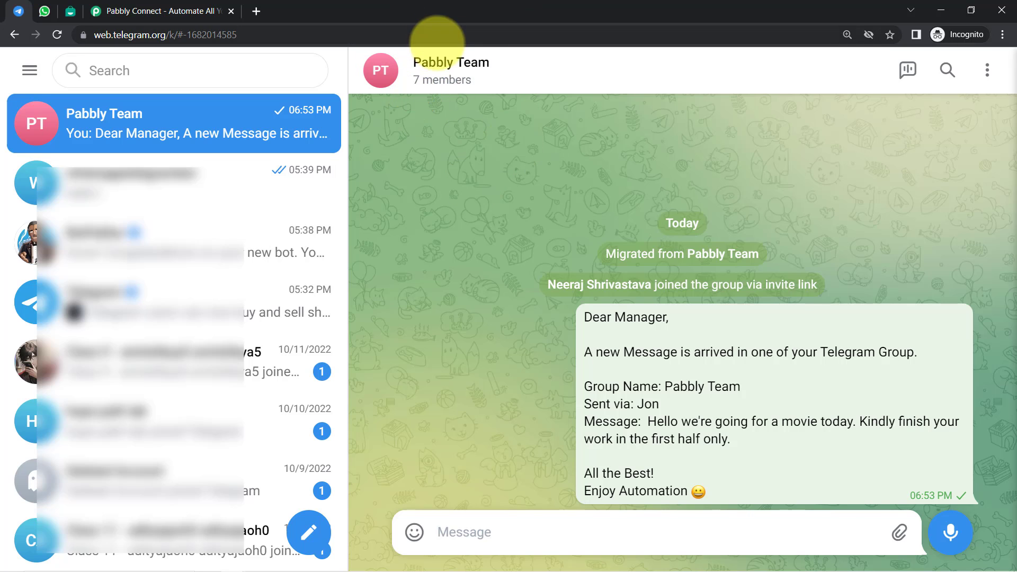
- Examine the Pabbly Team group message in Telegram, its copy in WhatsApp, and the Telegram_messages template in Interakt
drag(624, 318, 644, 493)
click(44, 11)
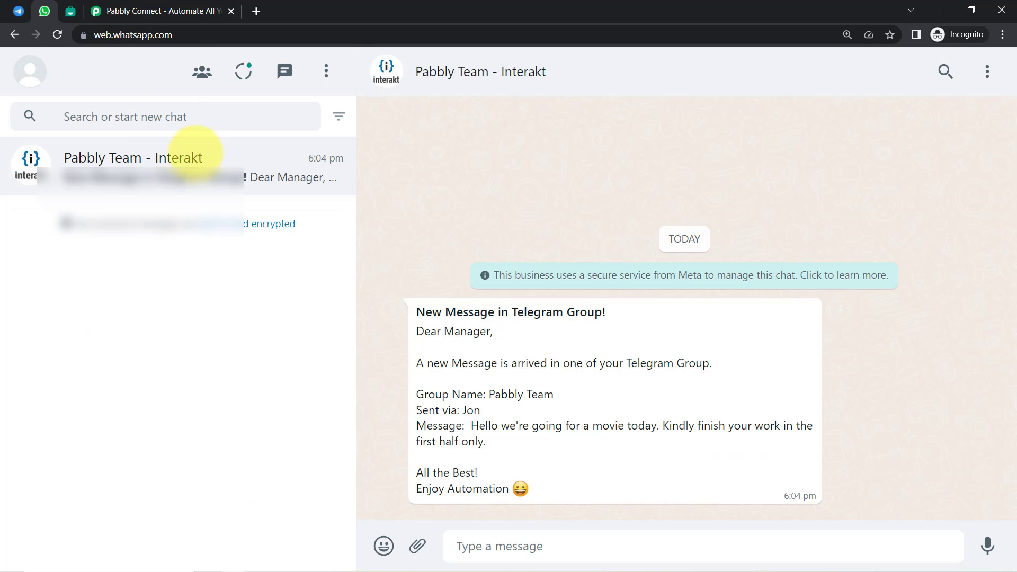
drag(413, 306, 460, 459)
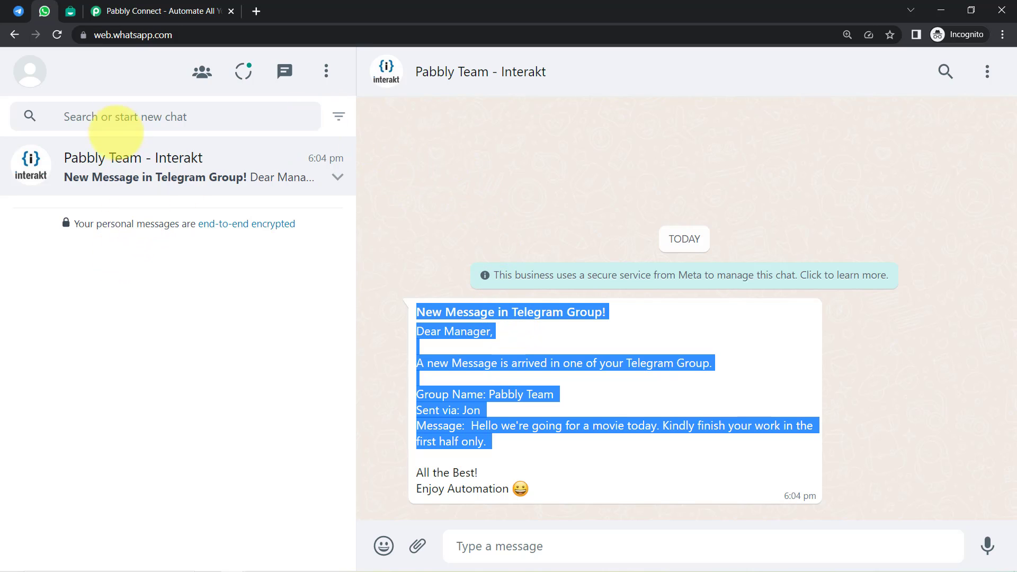
click(69, 9)
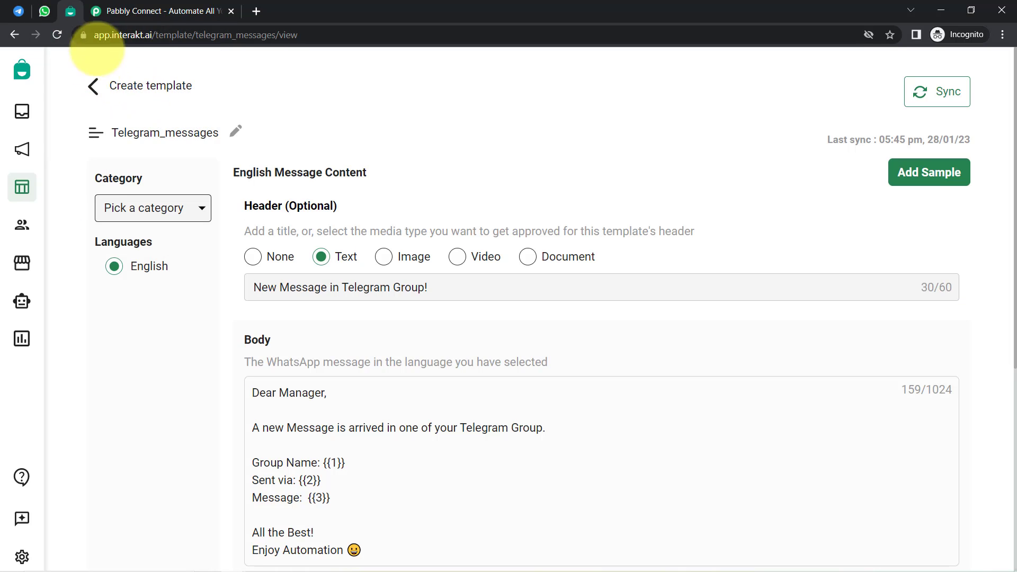
drag(127, 35, 169, 41)
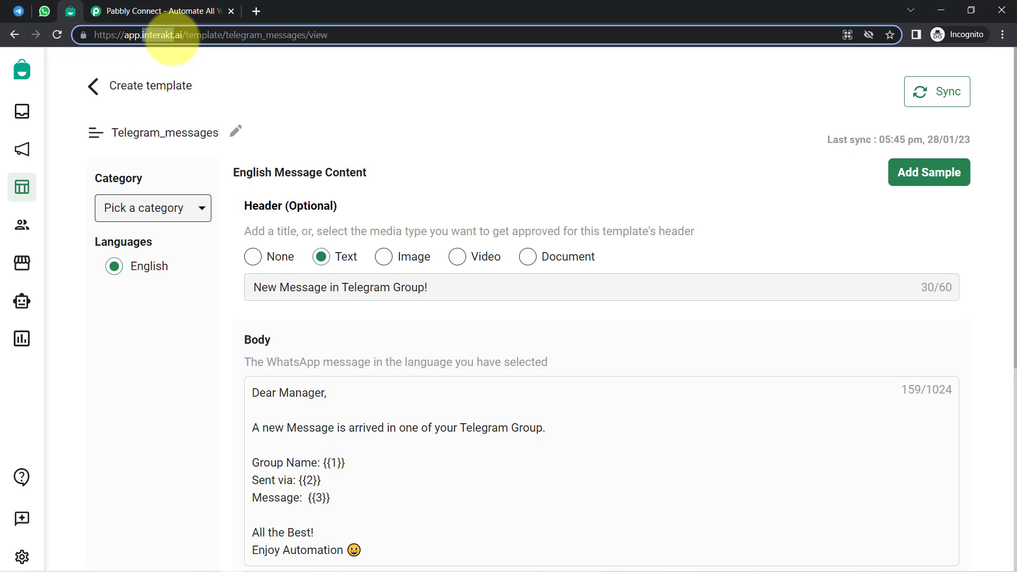
- Switch to the Pabbly Connect website, sign in to the account, and open the Pabbly Connect dashboard
click(159, 10)
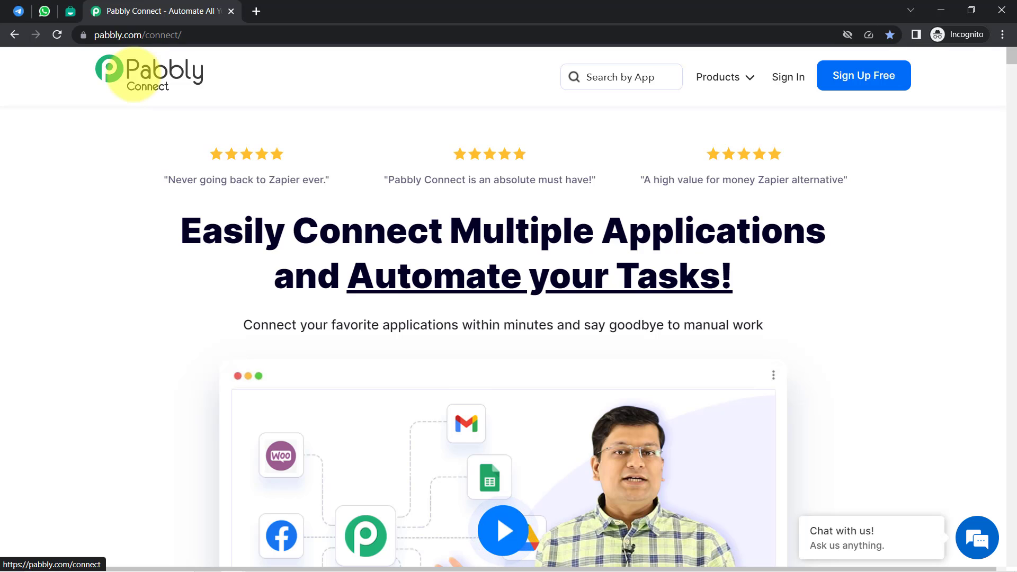
drag(181, 230, 674, 228)
drag(434, 297, 658, 286)
drag(97, 36, 238, 45)
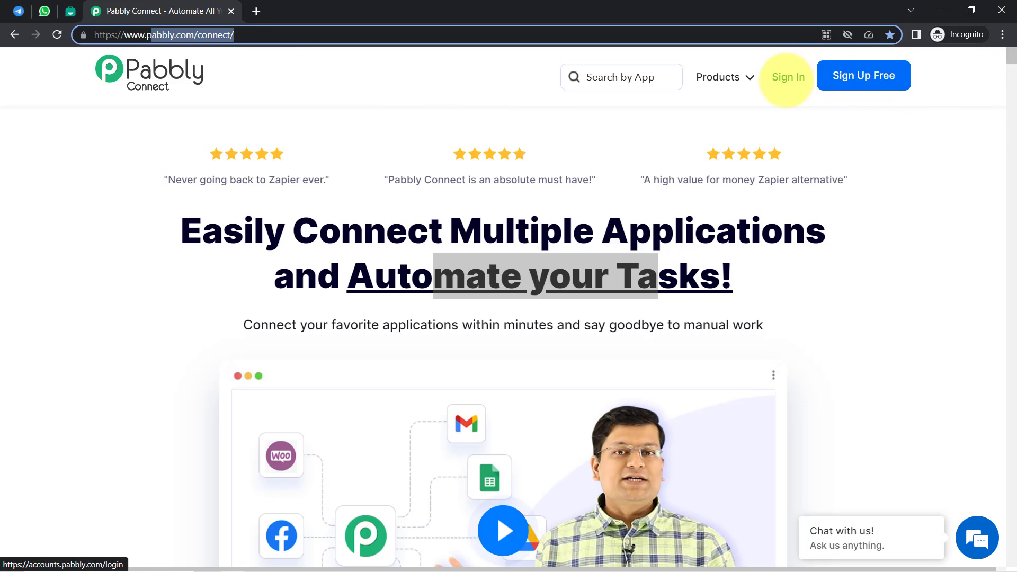
click(787, 77)
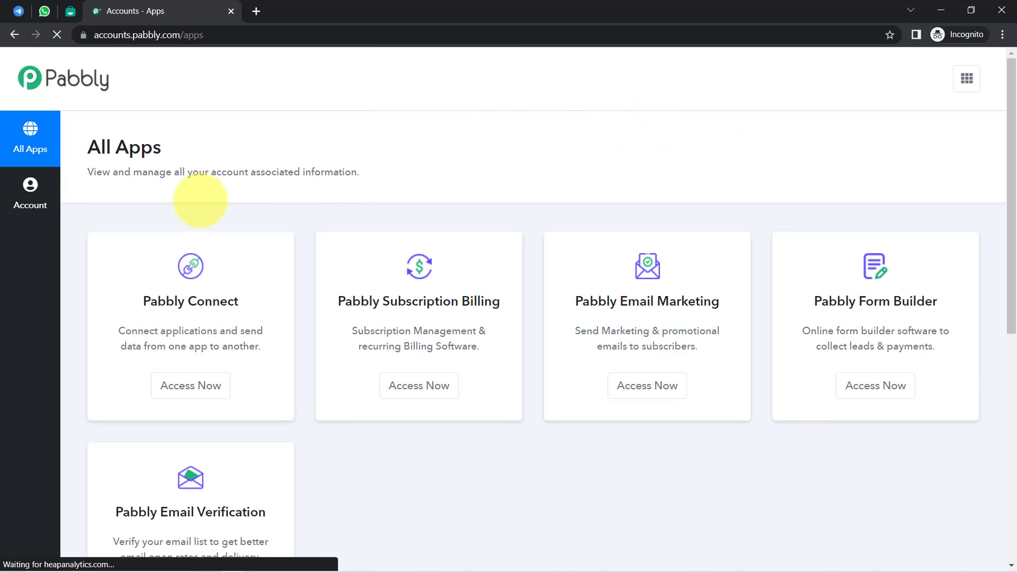
click(189, 385)
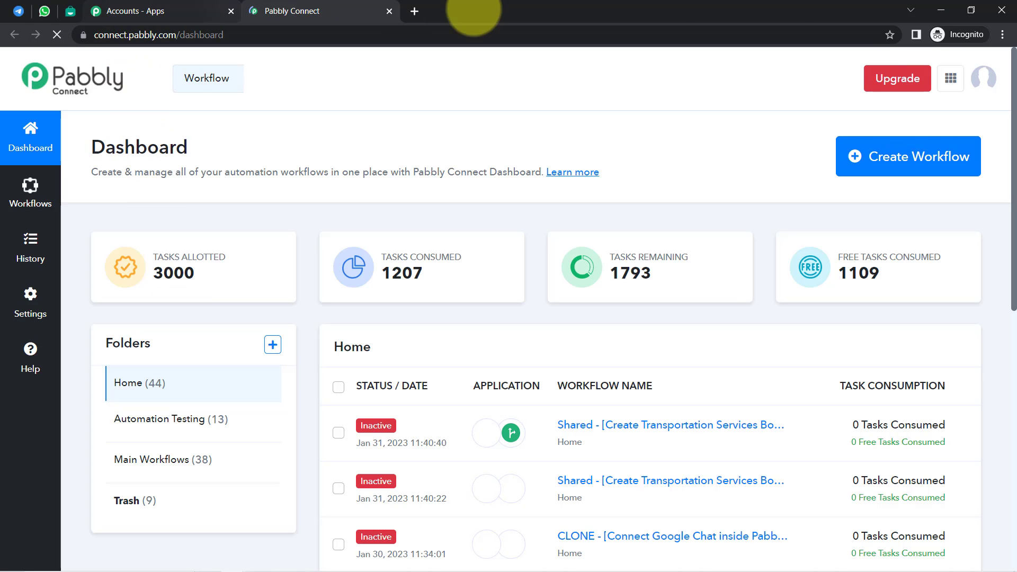
click(1003, 35)
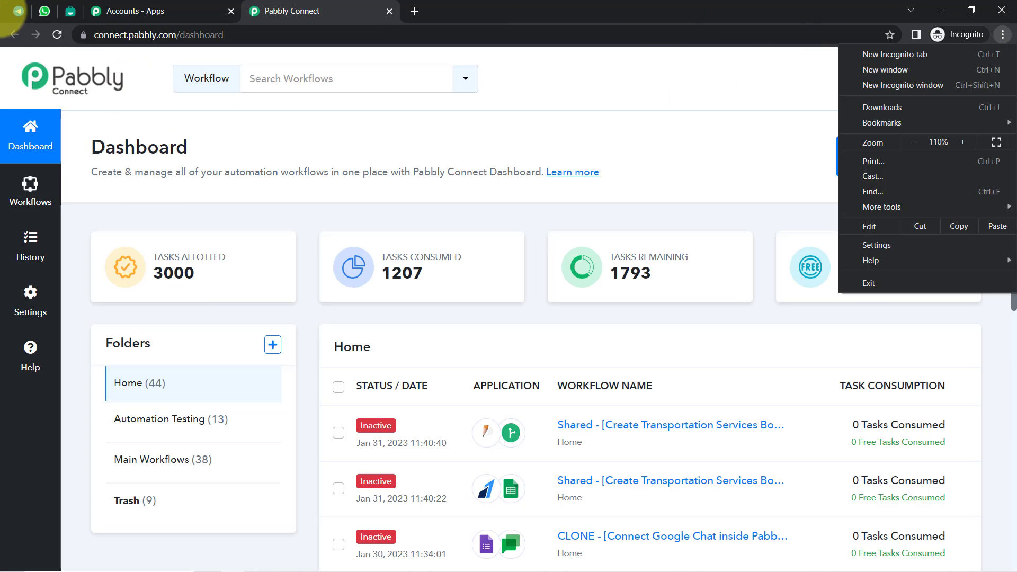
click(135, 13)
click(139, 11)
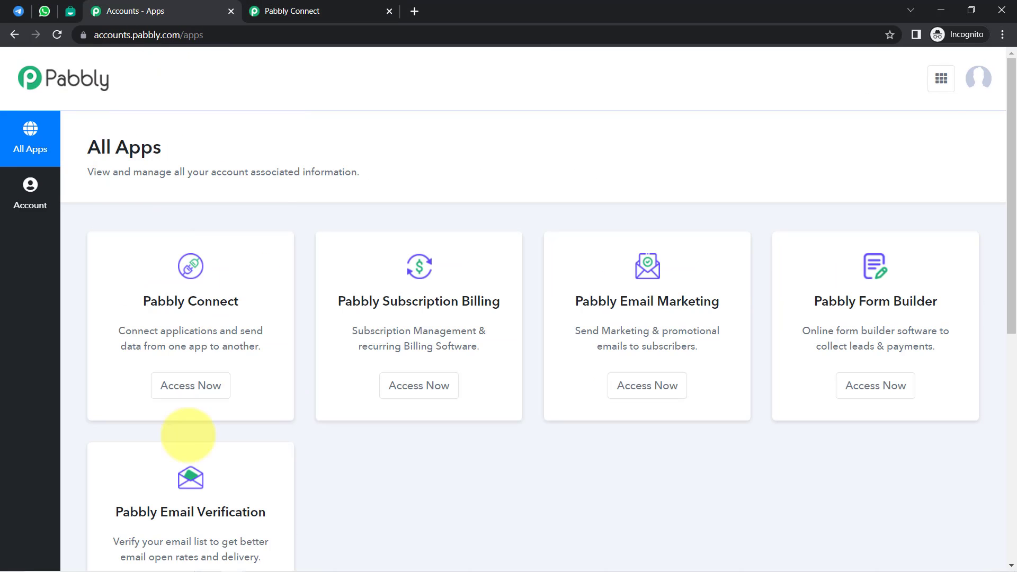
click(293, 10)
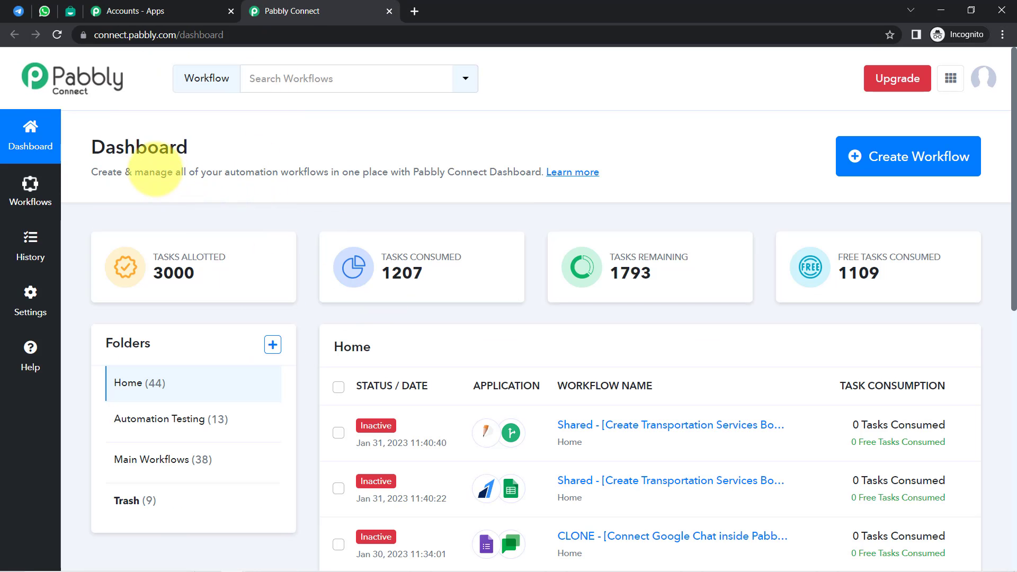
double_click(139, 149)
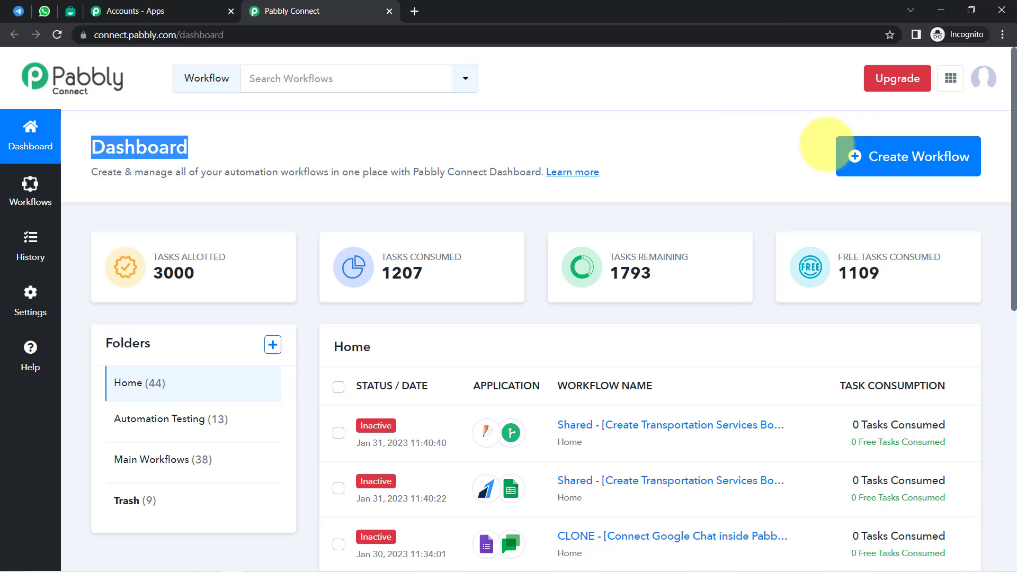
- Create a workflow named "When Message is Arrived in Telegram -> Get Same Message on WhatsApp"
click(880, 156)
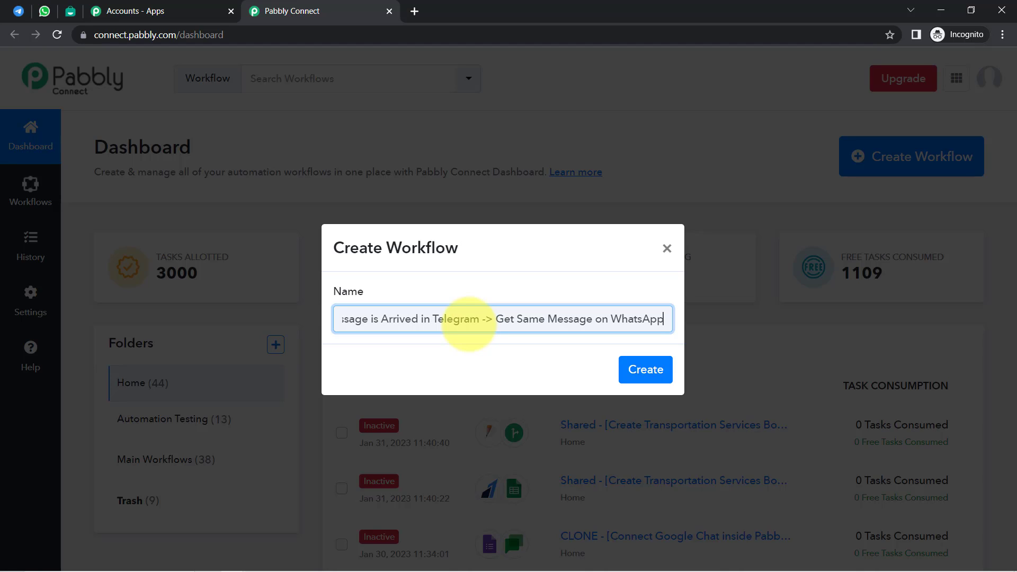
drag(428, 325, 336, 325)
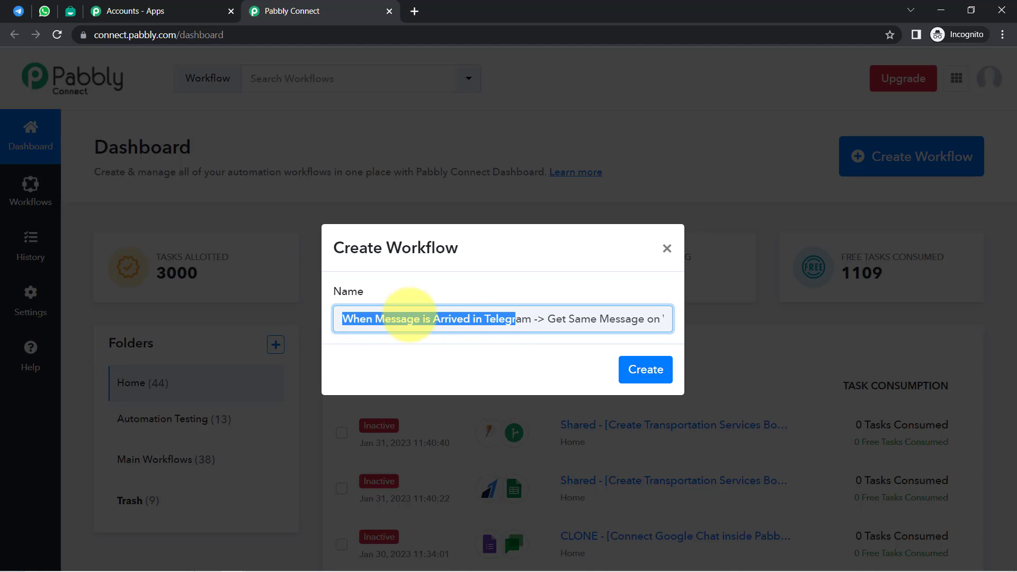
click(407, 319)
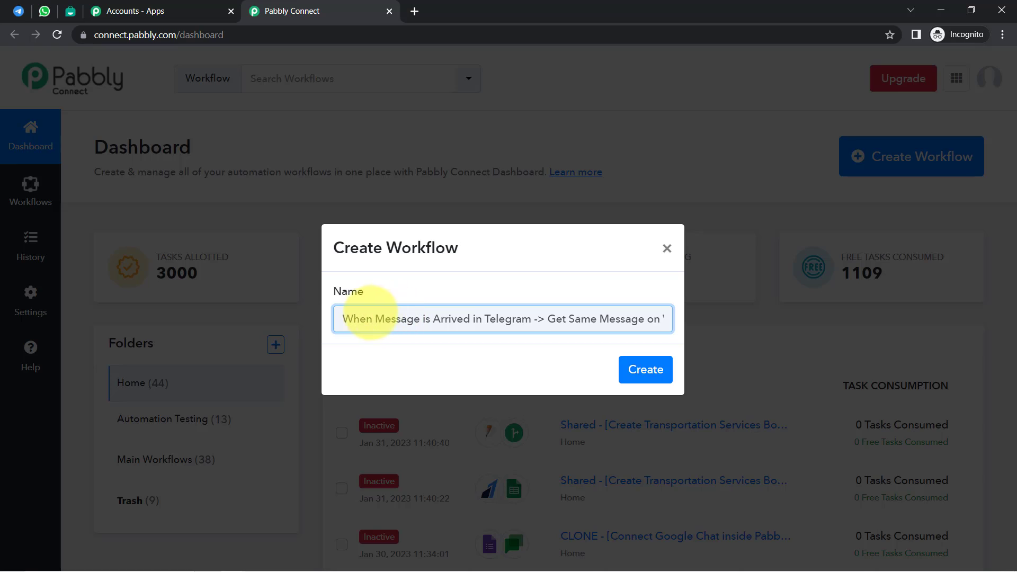
drag(365, 321, 677, 322)
click(649, 320)
click(643, 367)
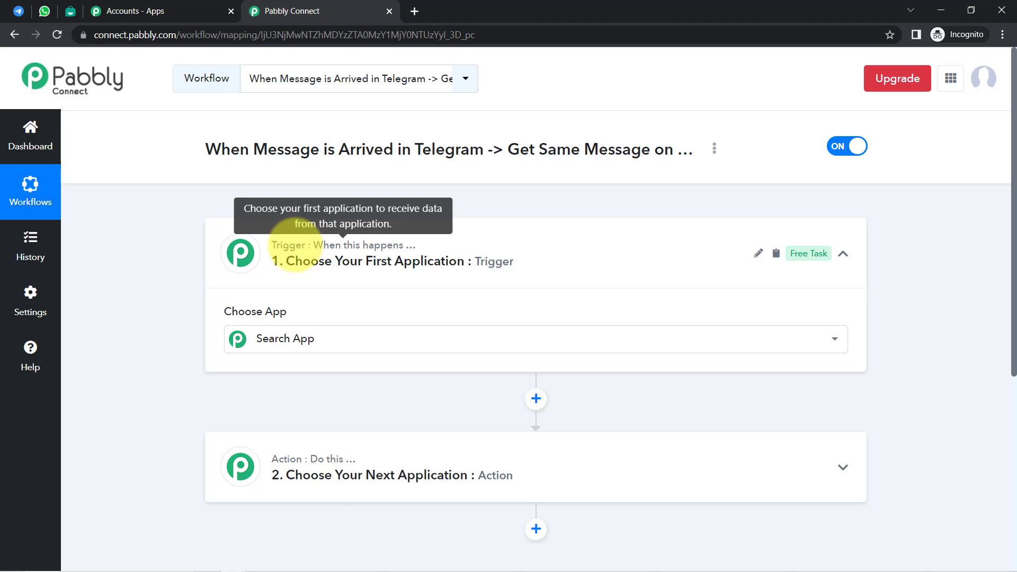
click(294, 253)
drag(370, 245, 380, 245)
click(376, 245)
click(384, 246)
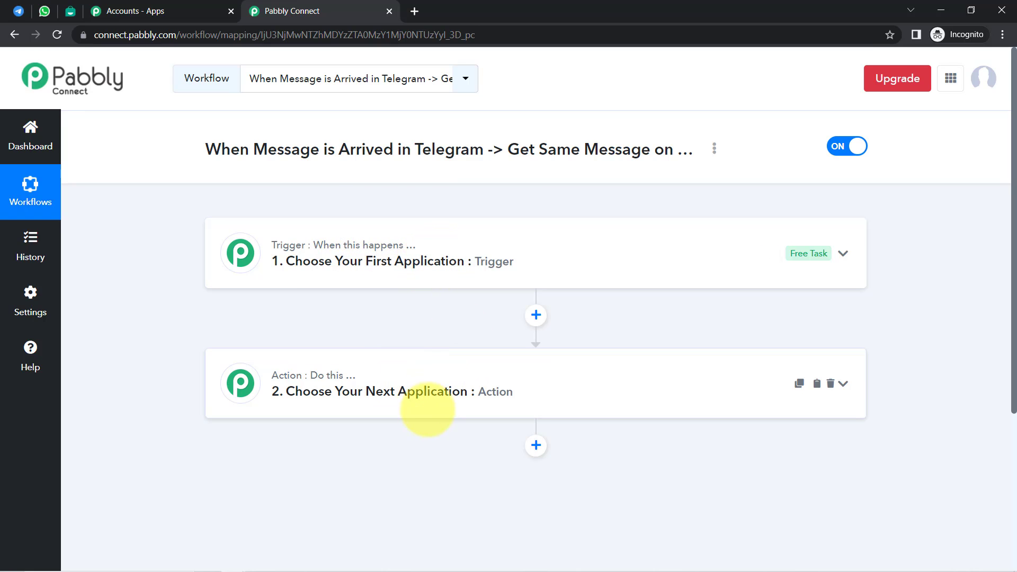
drag(180, 151, 623, 149)
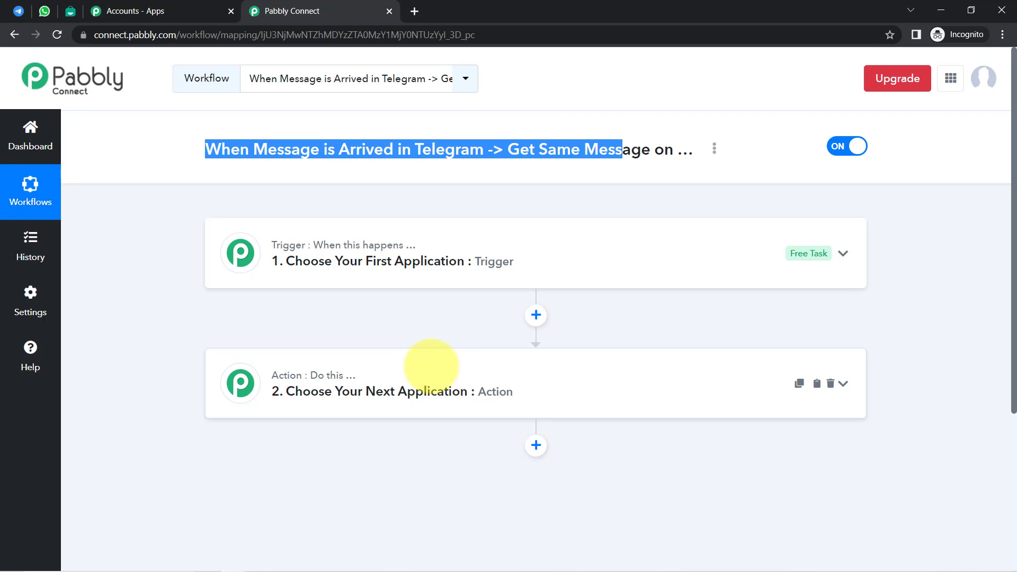
- Set the workflow's trigger application to Telegram Bot with the trigger event Set Webhook / Watch Updates
click(397, 256)
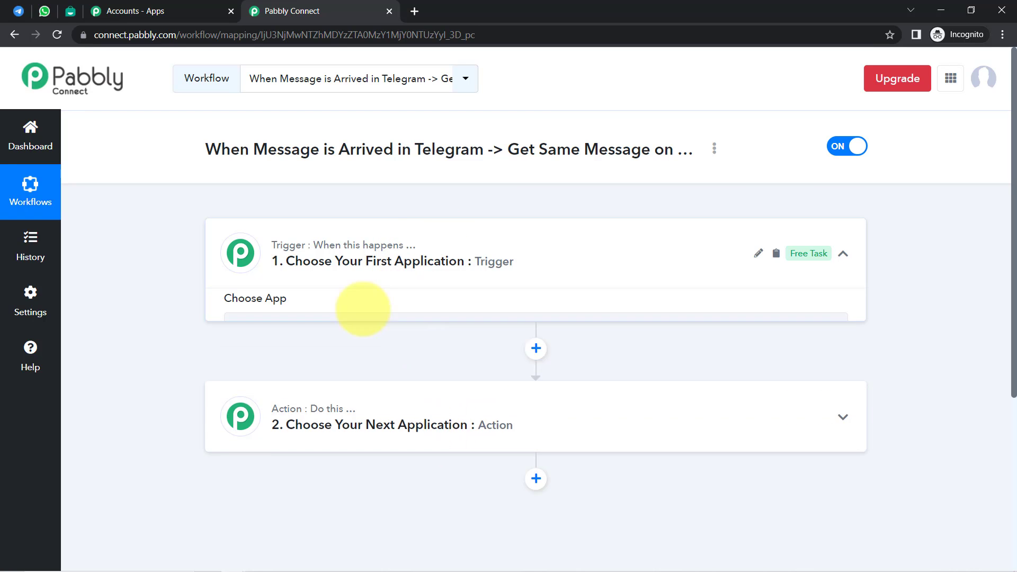
click(272, 336)
text(teleg)
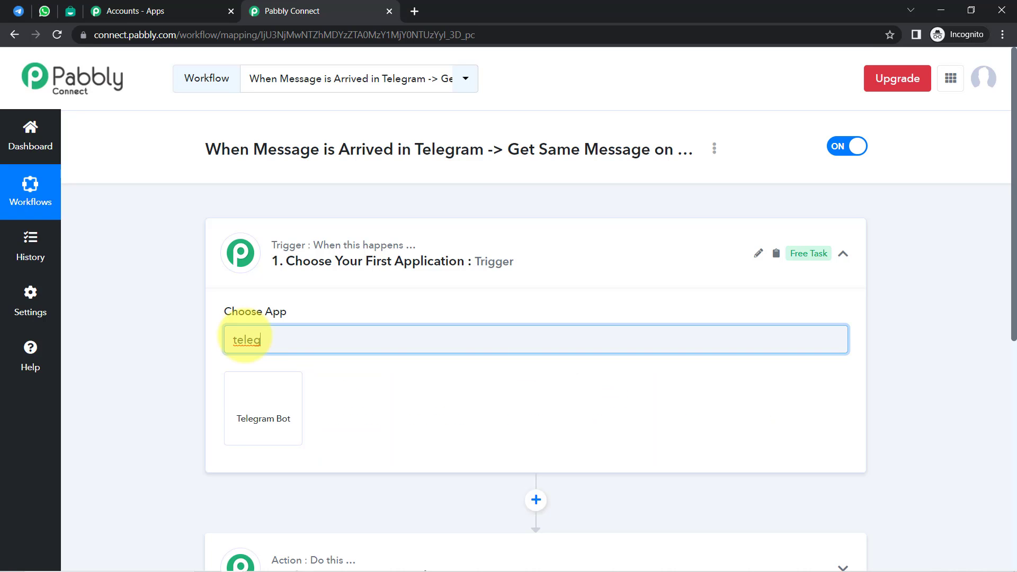
click(257, 380)
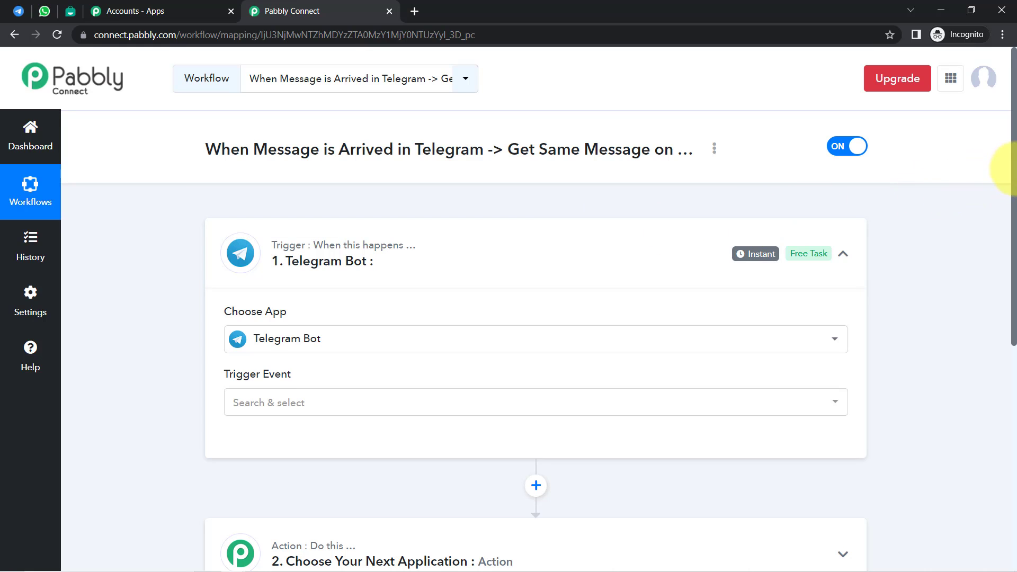
drag(1014, 168, 999, 265)
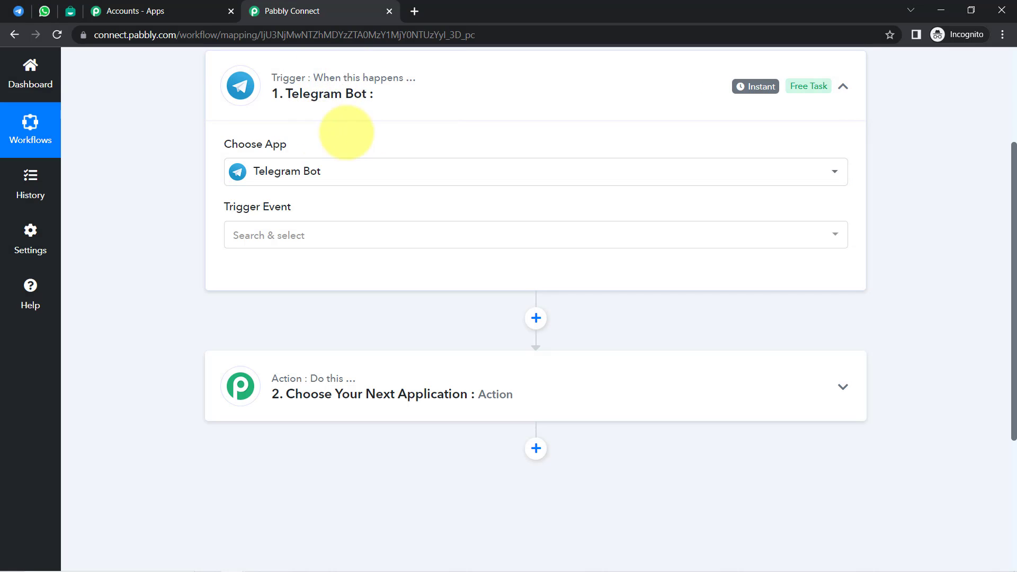
click(258, 235)
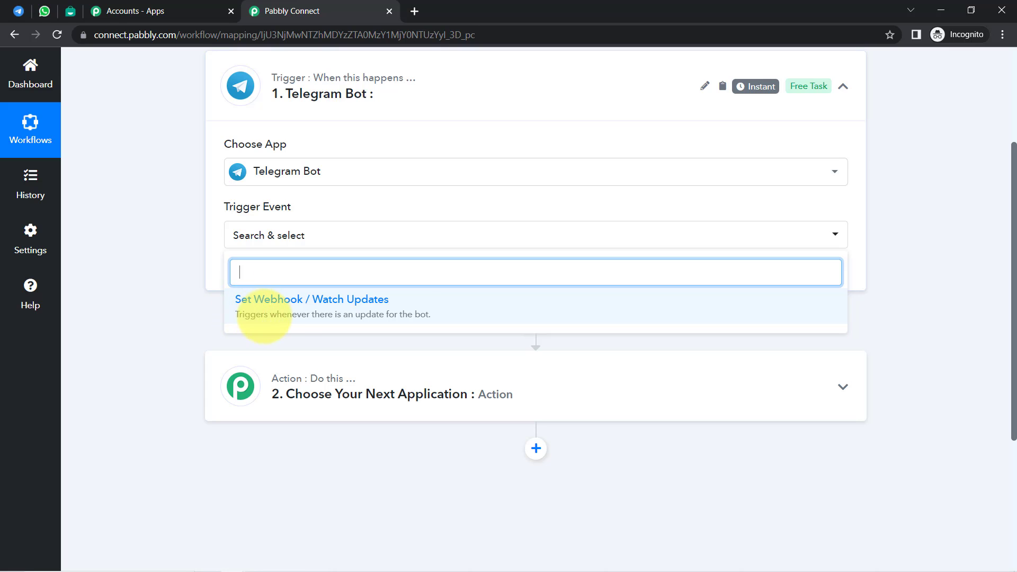
click(265, 313)
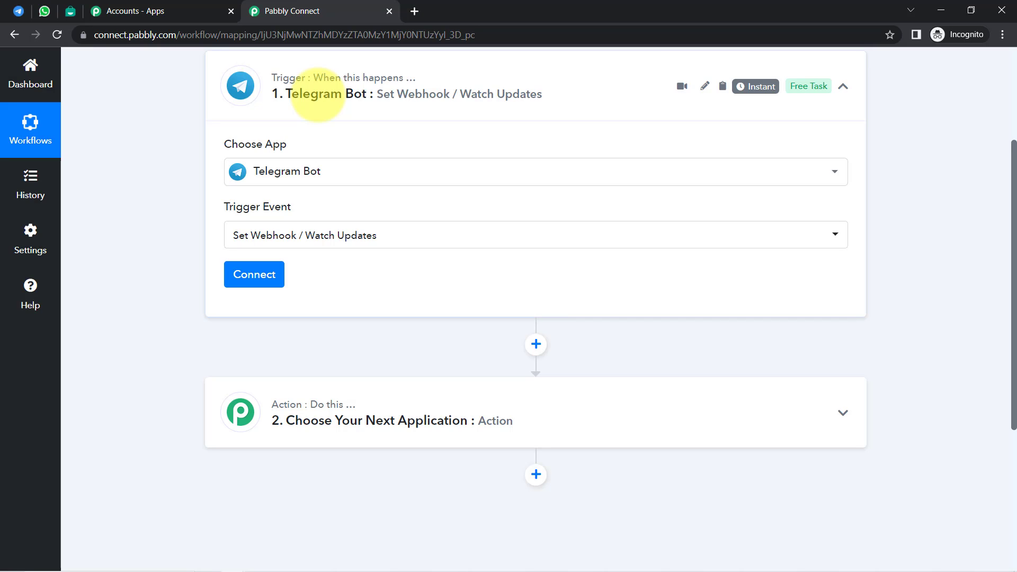
- Start adding a new Telegram Bot connection for the trigger and review the instructions for obtaining its token
click(252, 274)
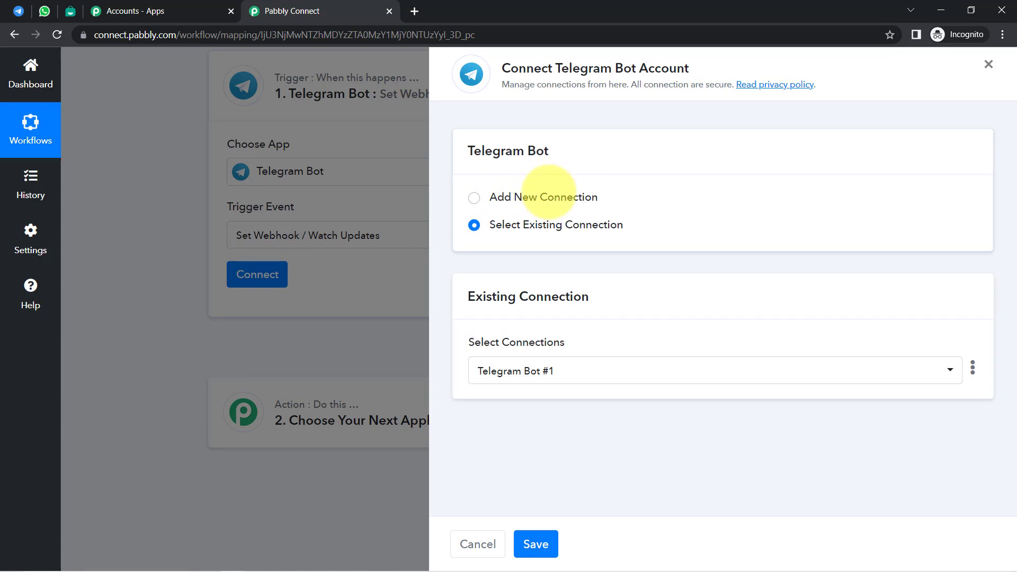
click(557, 197)
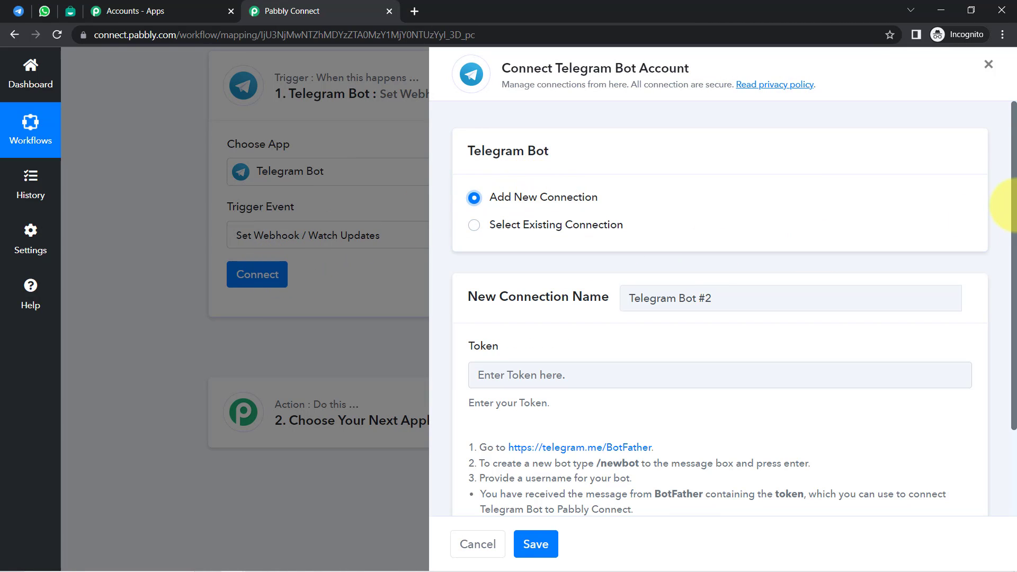
drag(1010, 211, 1009, 313)
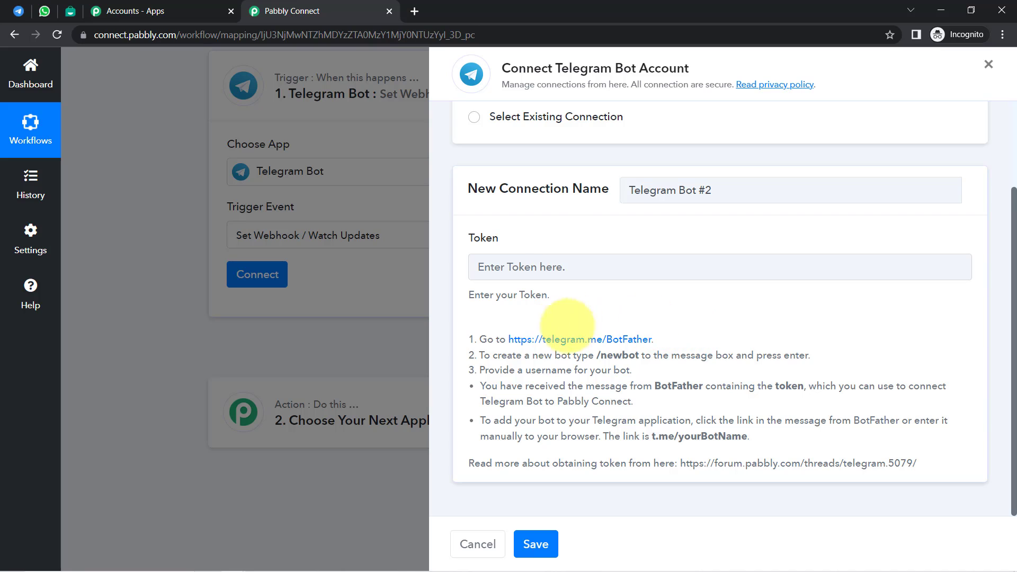
drag(474, 339, 648, 339)
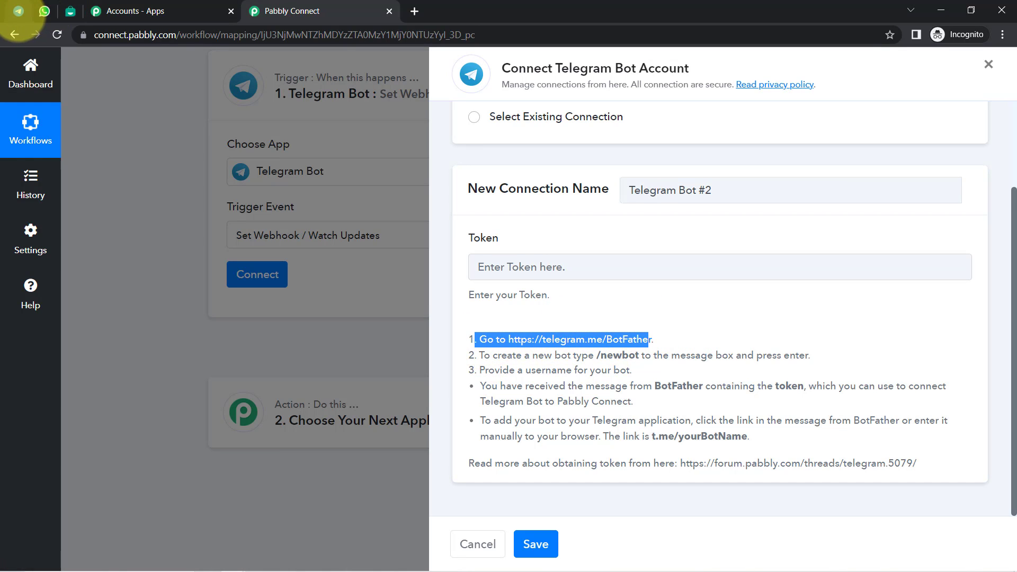
drag(492, 355, 523, 355)
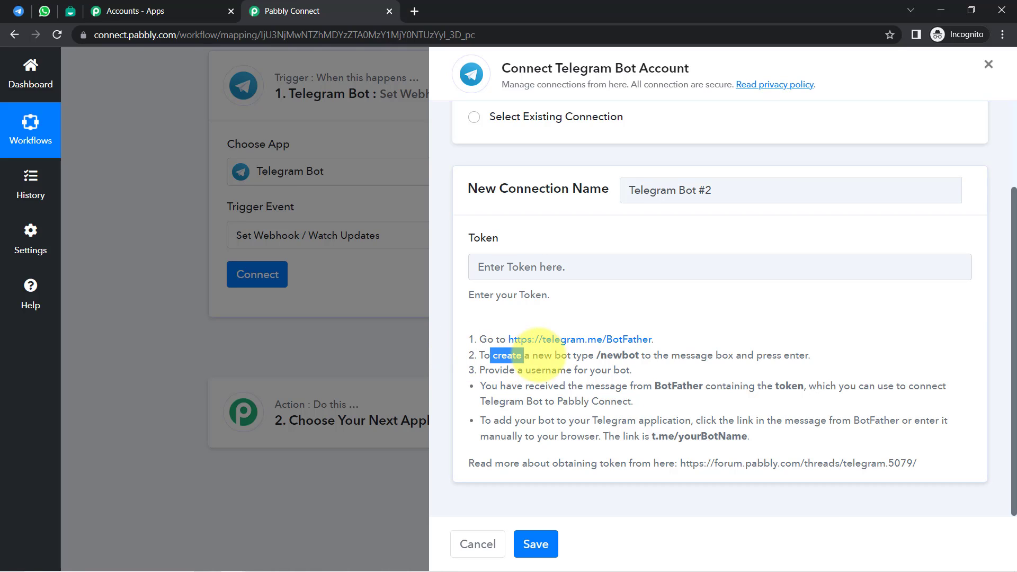
drag(597, 355, 757, 355)
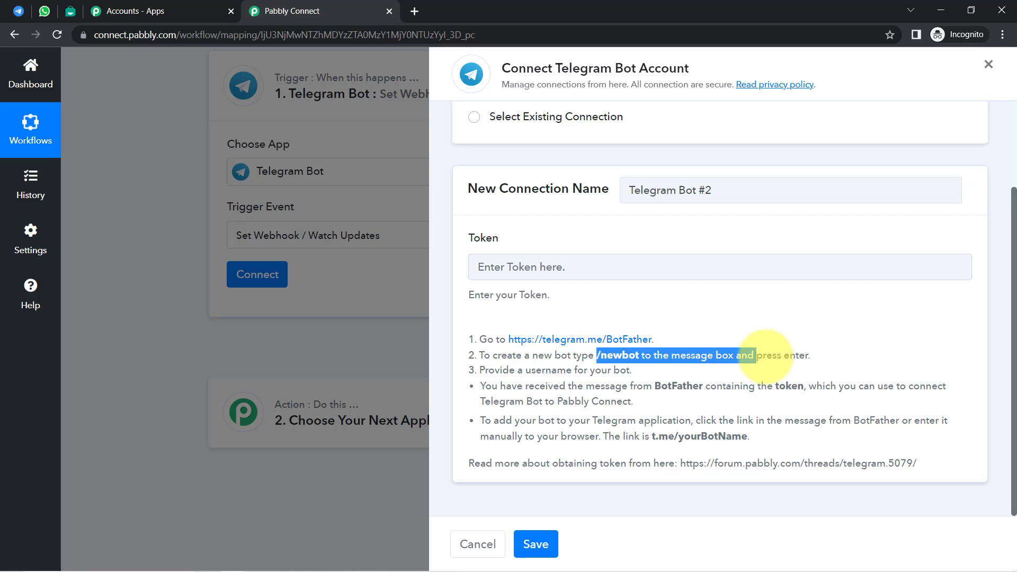
click(763, 358)
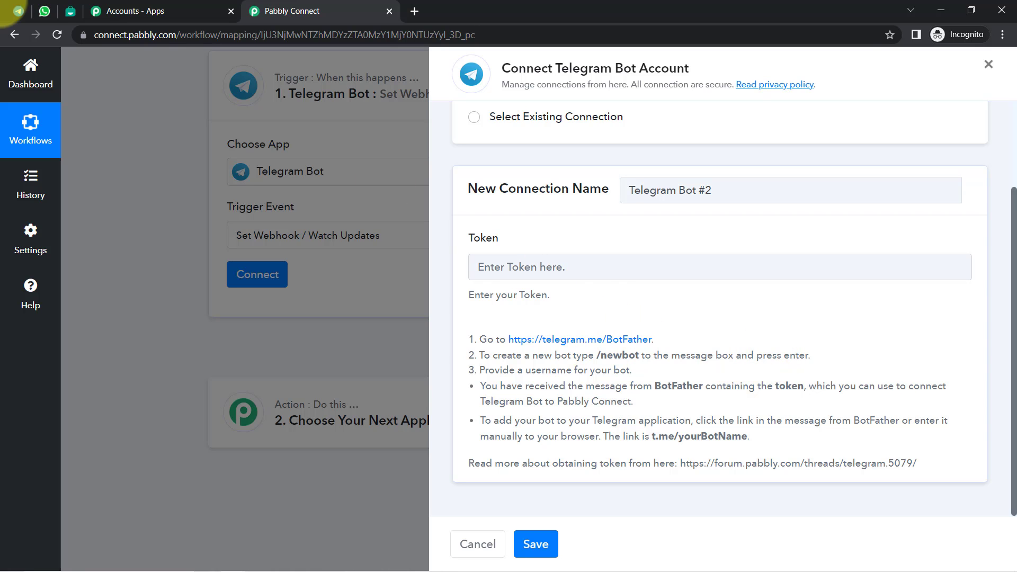
- Switch to Telegram Web, find the BotFather chat through search, and delete its existing conversation
click(18, 11)
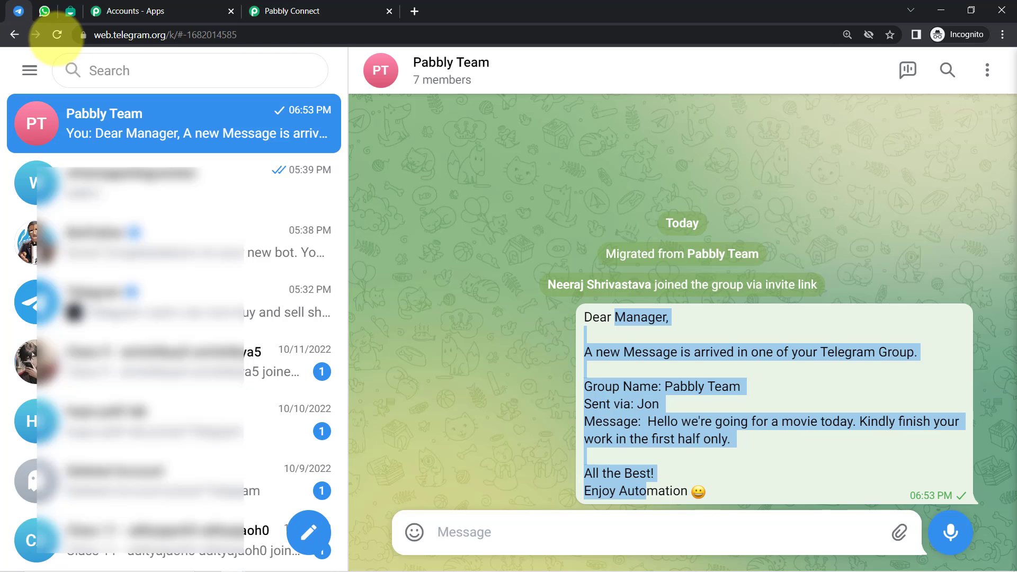
click(125, 67)
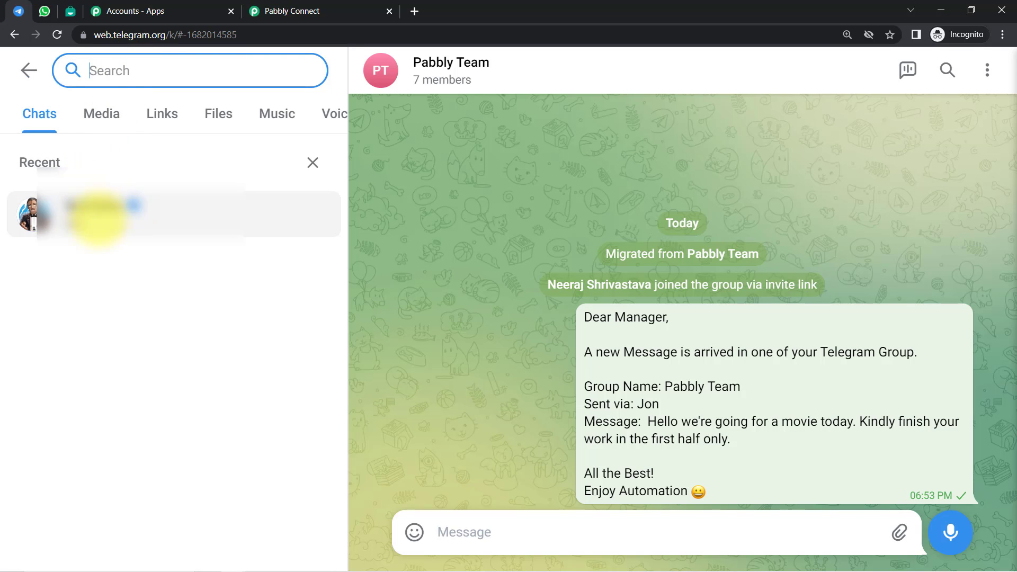
click(75, 215)
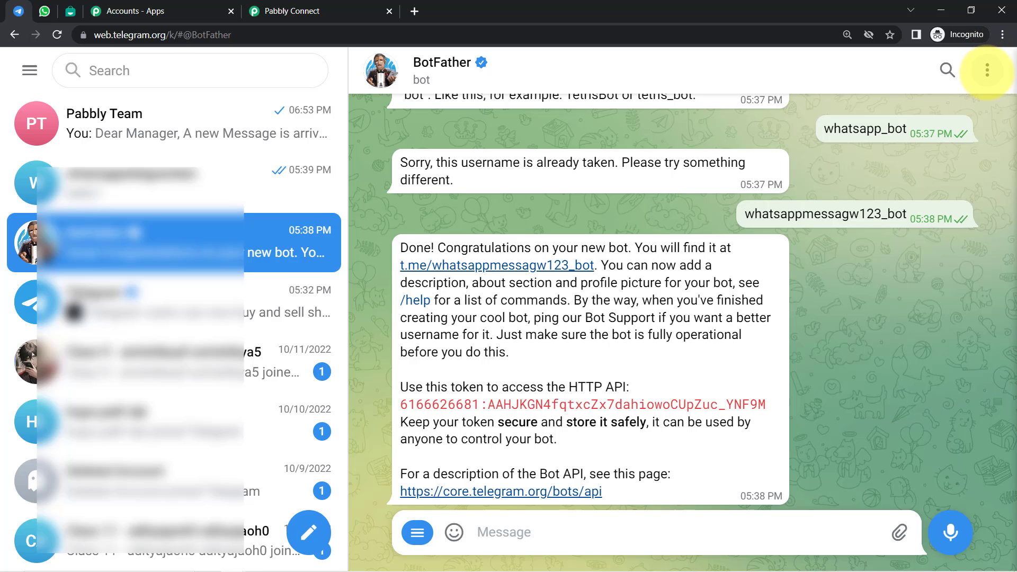
click(987, 70)
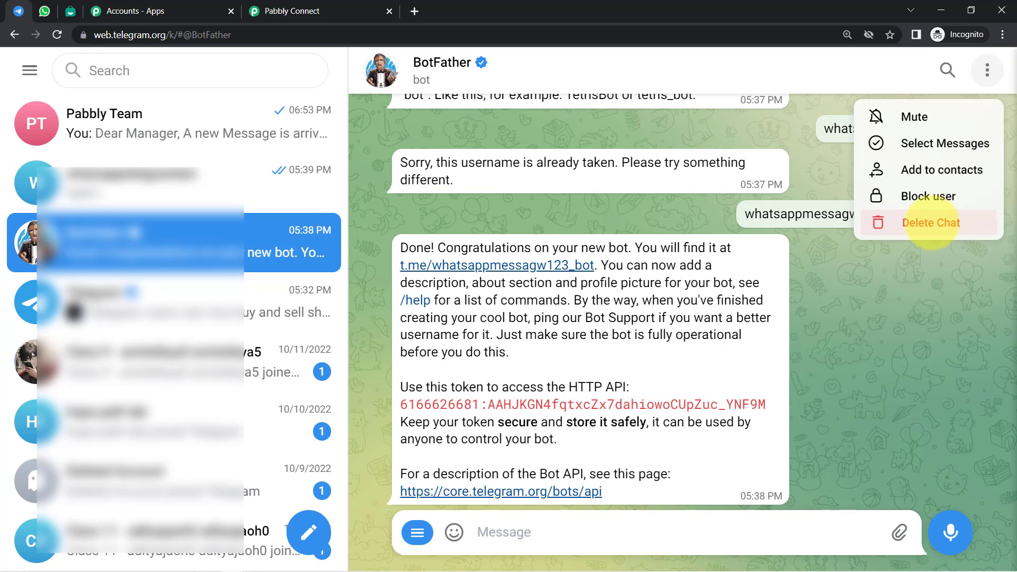
click(926, 221)
click(556, 370)
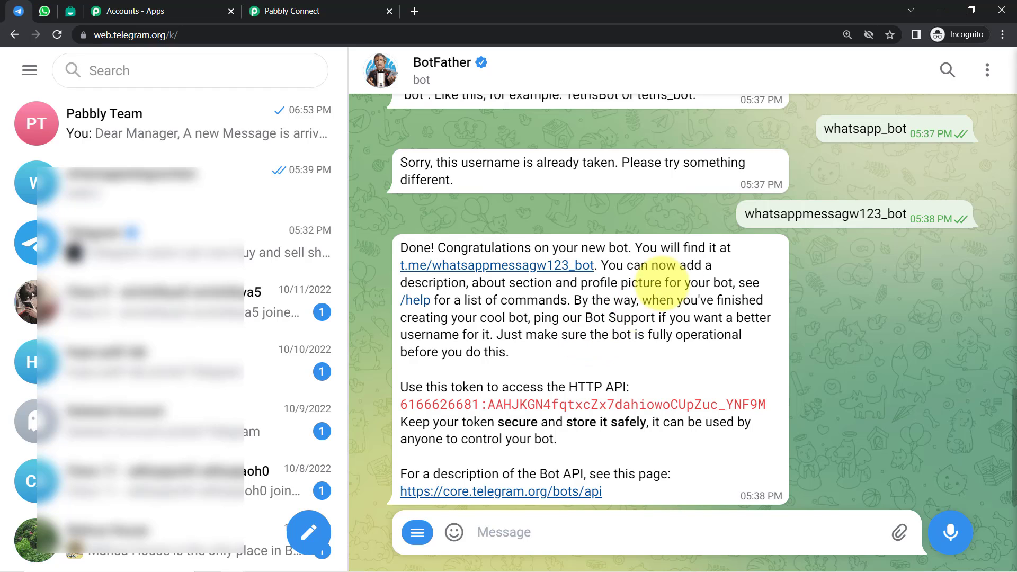
click(987, 69)
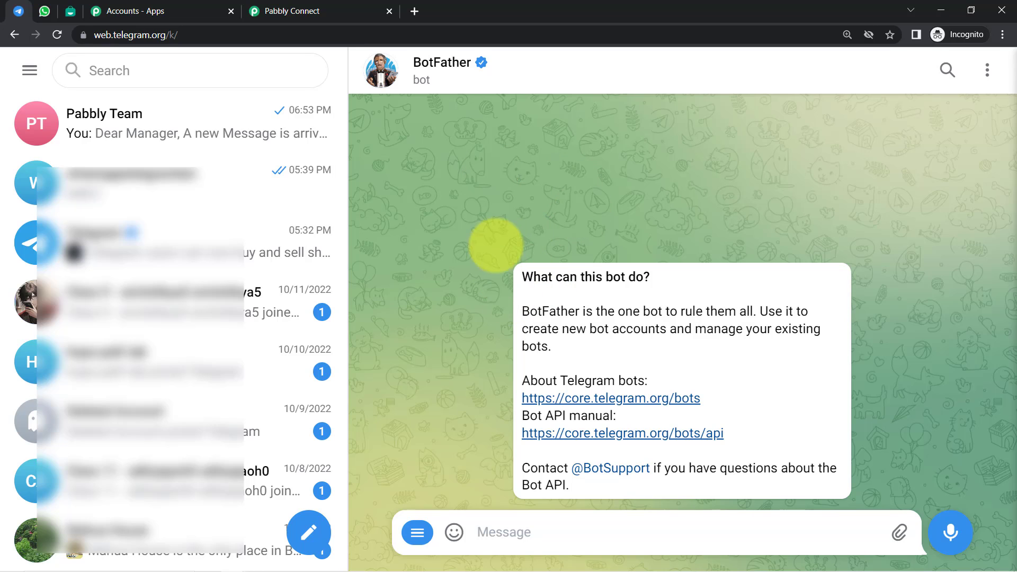
- Close the Pabbly Accounts page, and send BotFather in Telegram the /newbot command copied from the Pabbly Connect instructions
drag(330, 11, 260, 11)
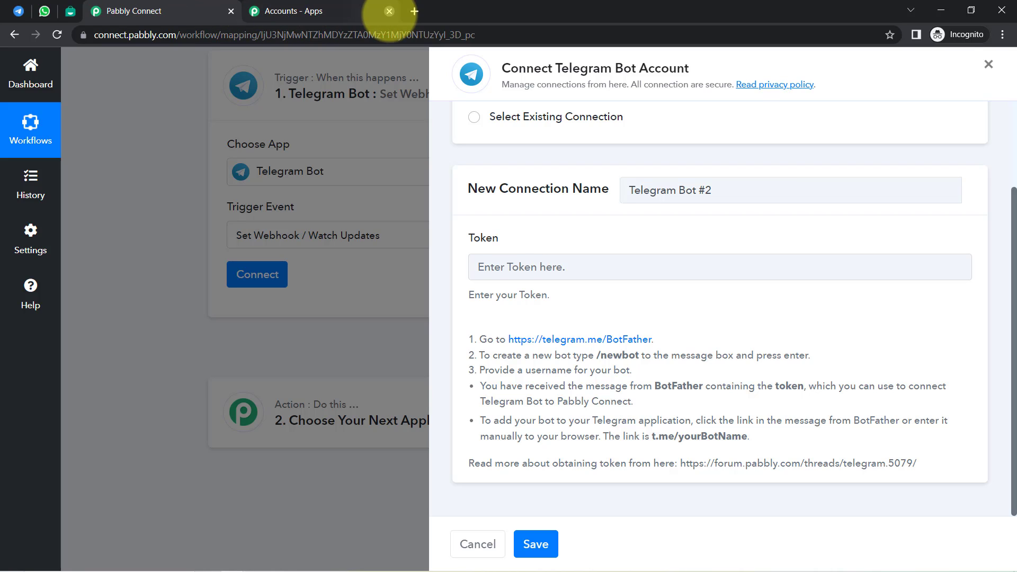
click(389, 11)
drag(500, 356, 544, 356)
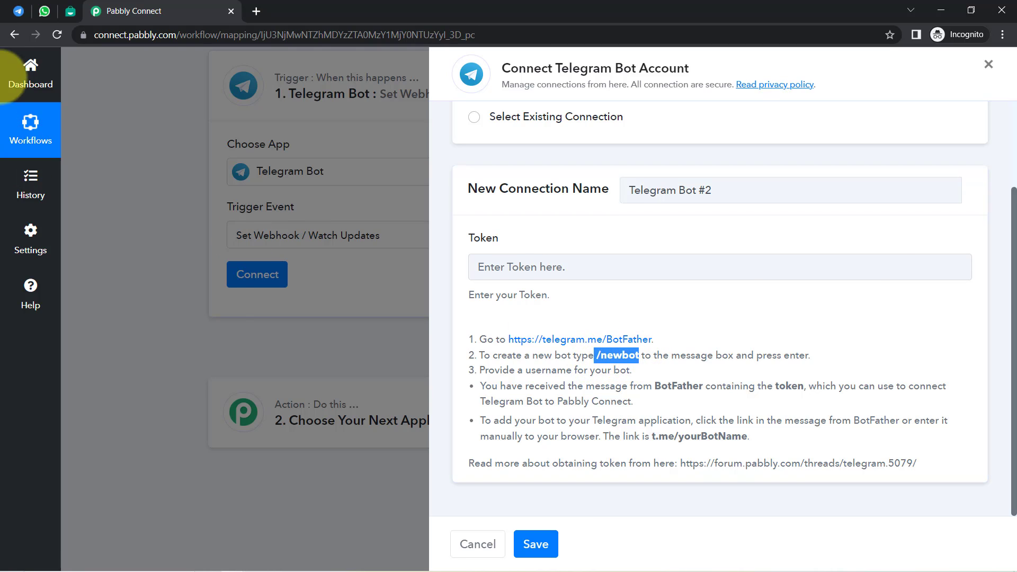
drag(18, 10, 58, 27)
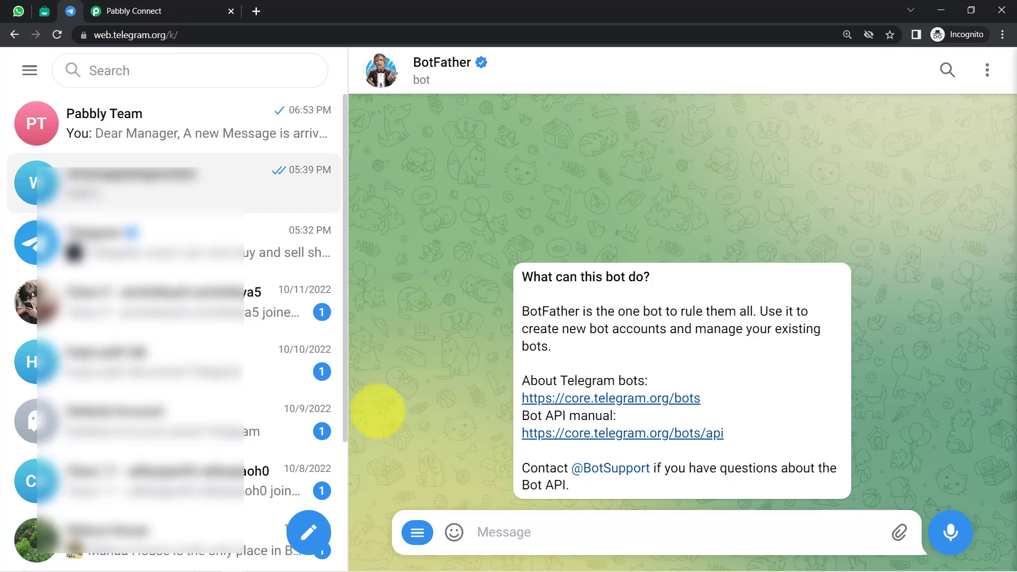
click(520, 534)
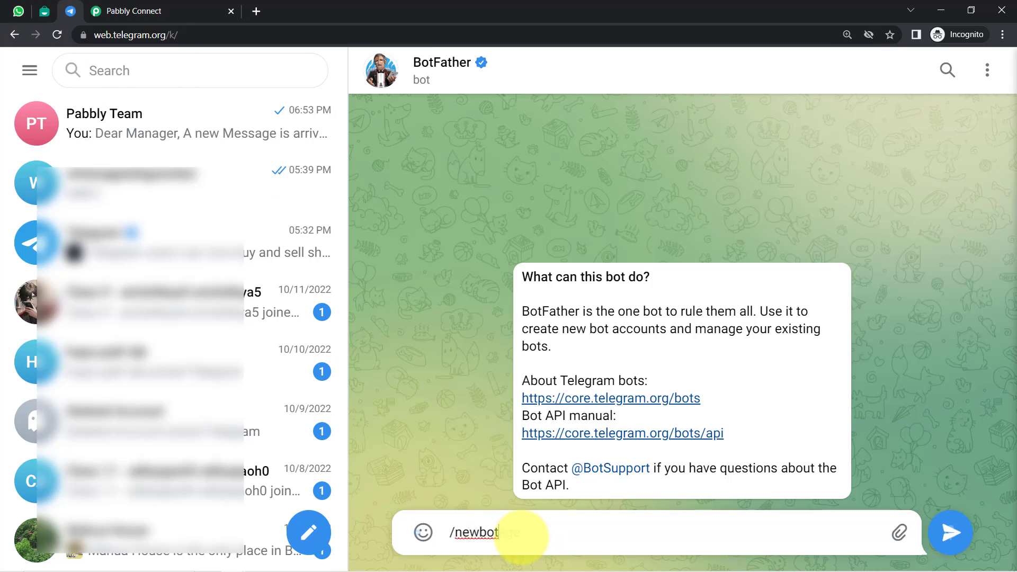
key(Return)
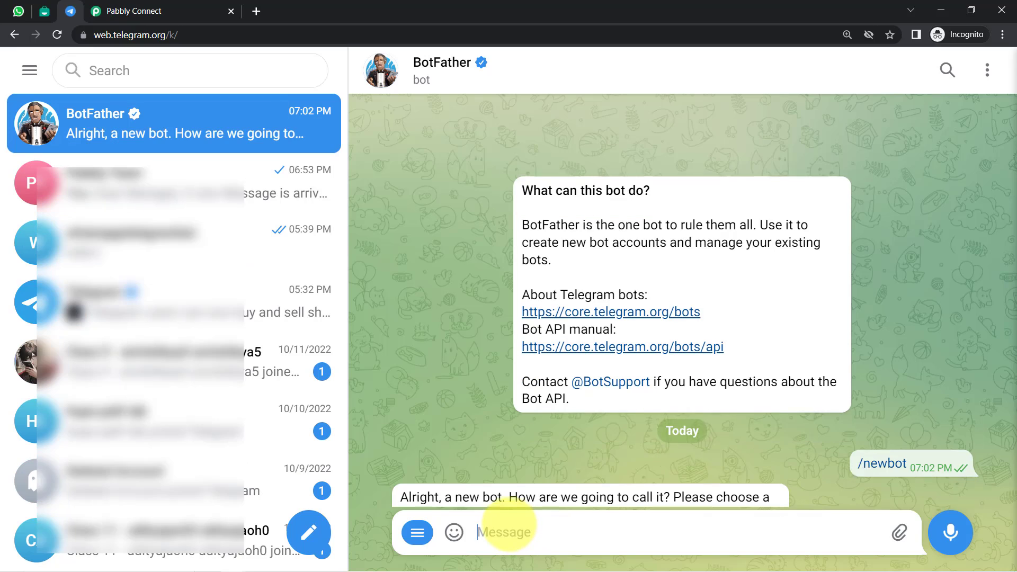
- Read BotFather's request for a bot name and reply with the name whatsapptelegramconection321
double_click(409, 474)
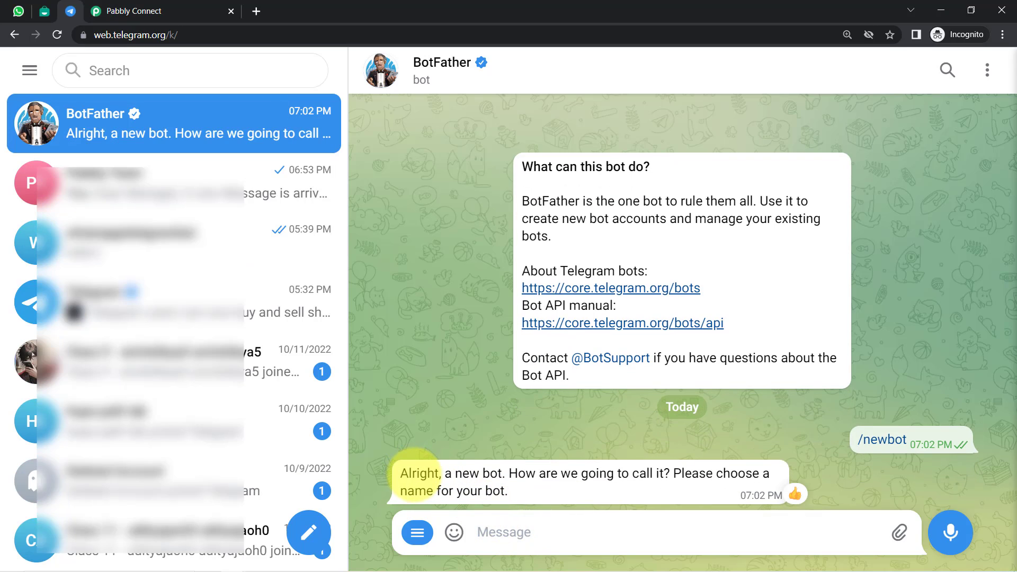
drag(445, 473, 490, 474)
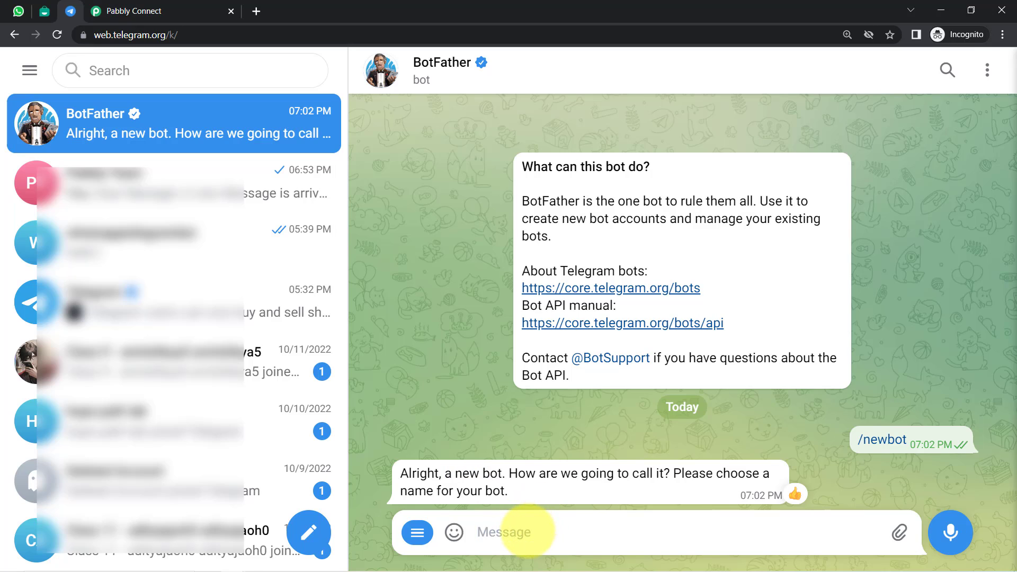
text(What)
key(BackSpace)
key(BackSpace)
key(BackSpace)
key(BackSpace)
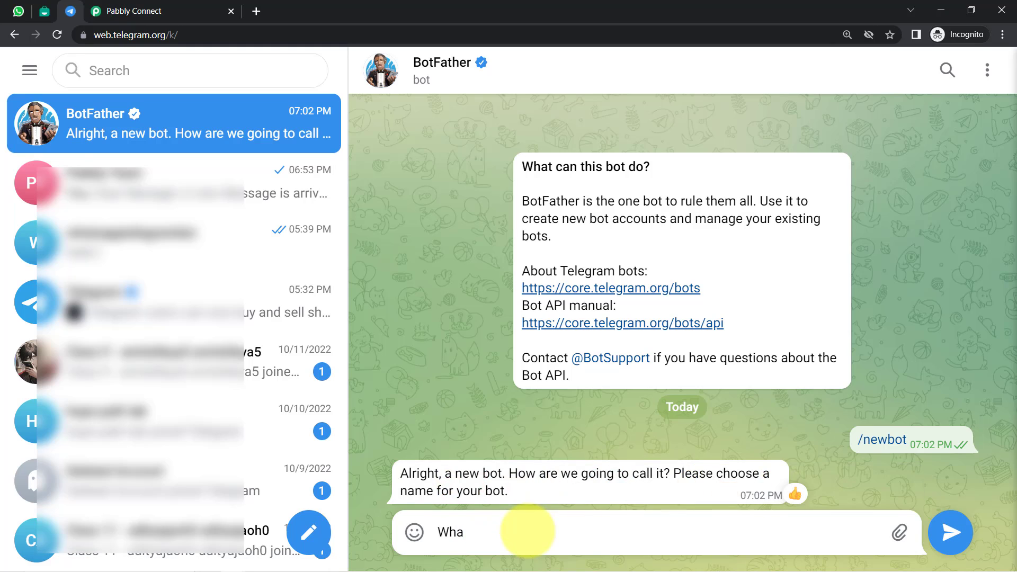
text(whatsapptelegramconection321)
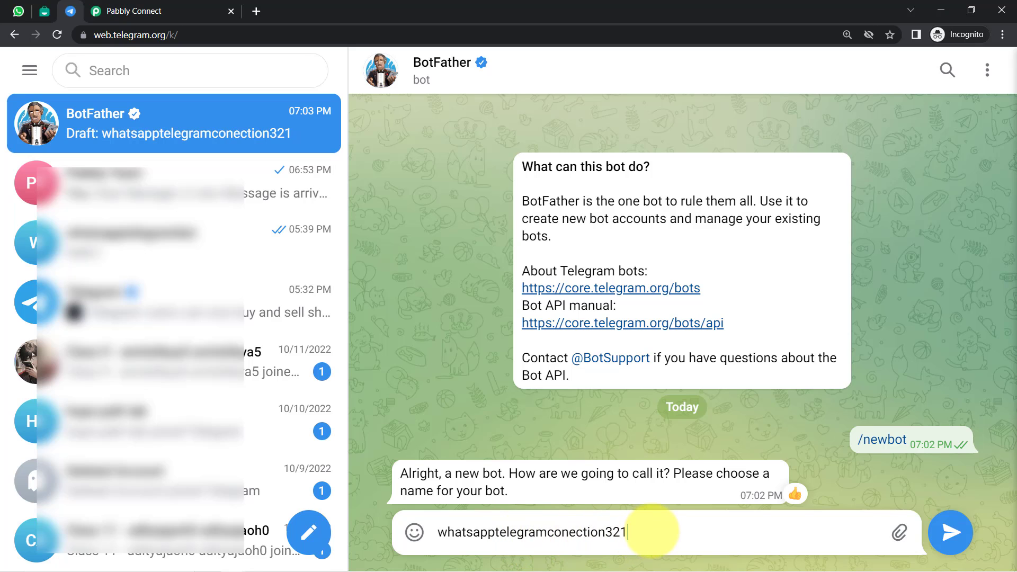
key(Return)
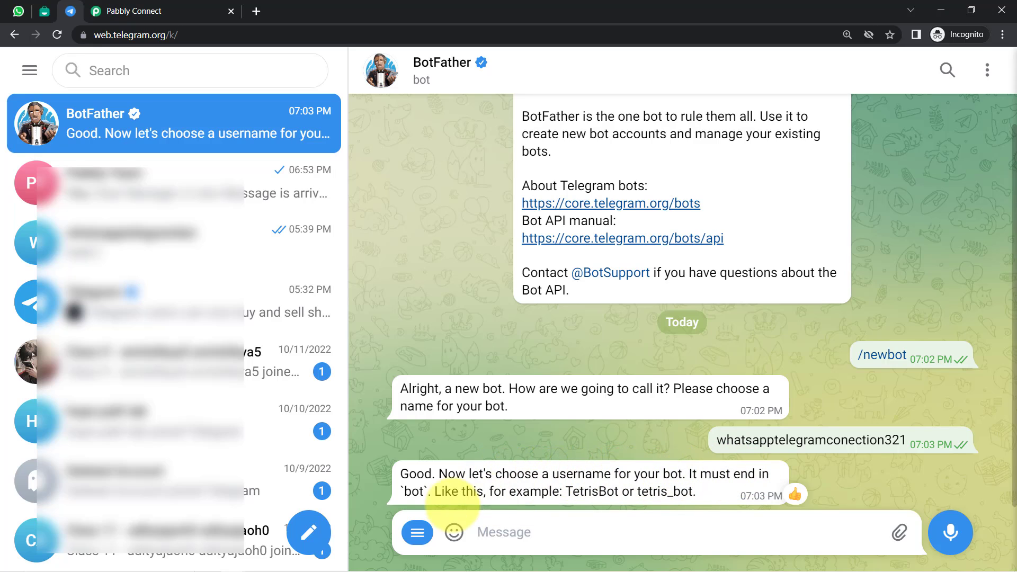
- Reuse the bot name without its digits to send BotFather the username whatsapptelegramconection_bot
drag(441, 491, 459, 492)
drag(572, 492, 698, 491)
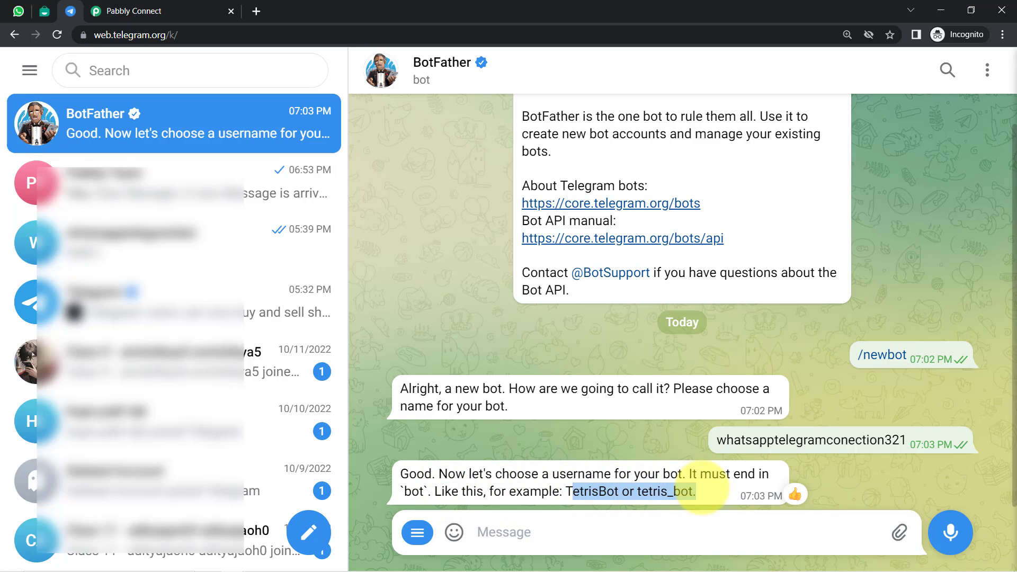
double_click(772, 440)
key(ctrl+c)
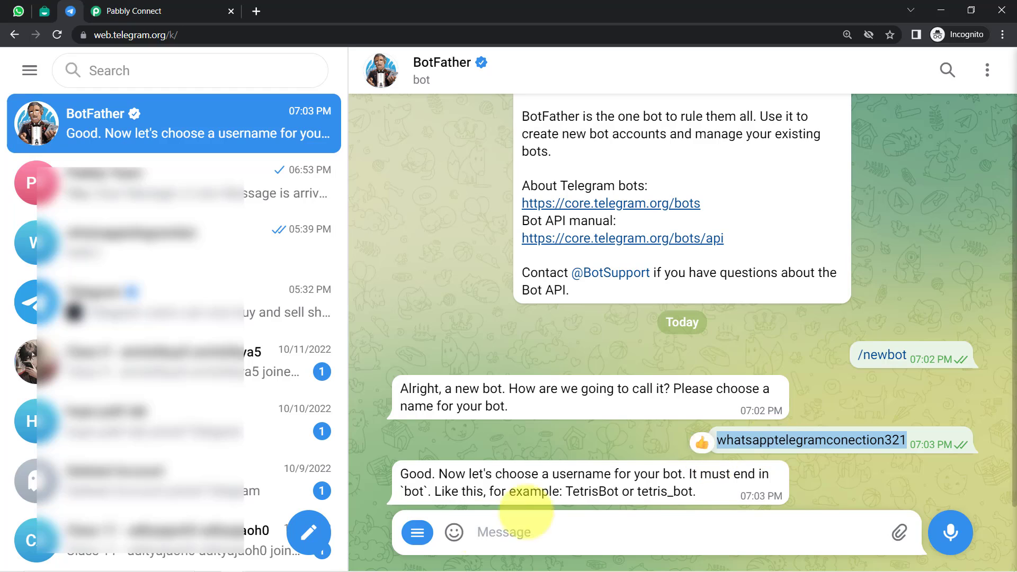
click(508, 532)
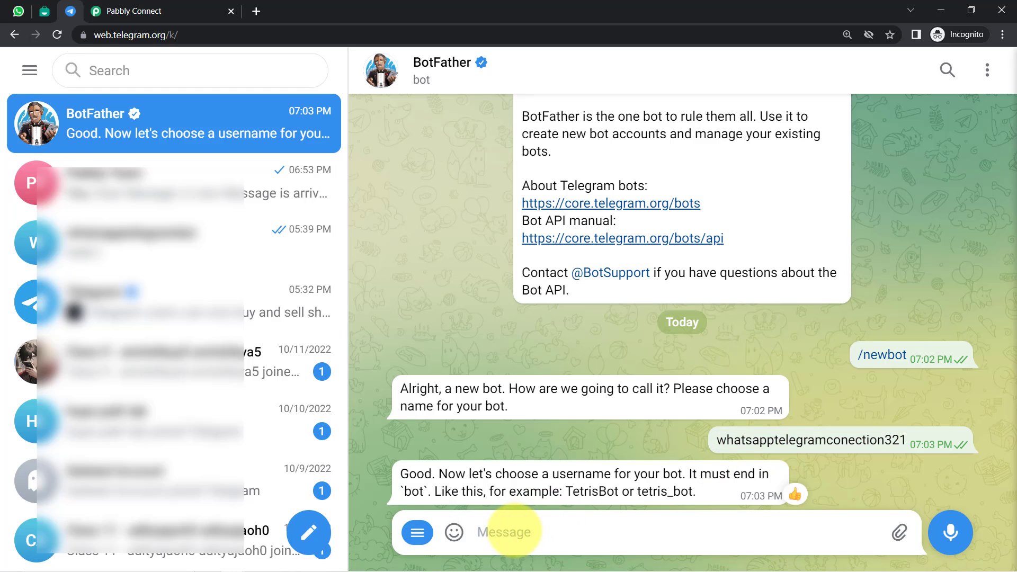
key(ctrl+v)
drag(604, 531, 643, 530)
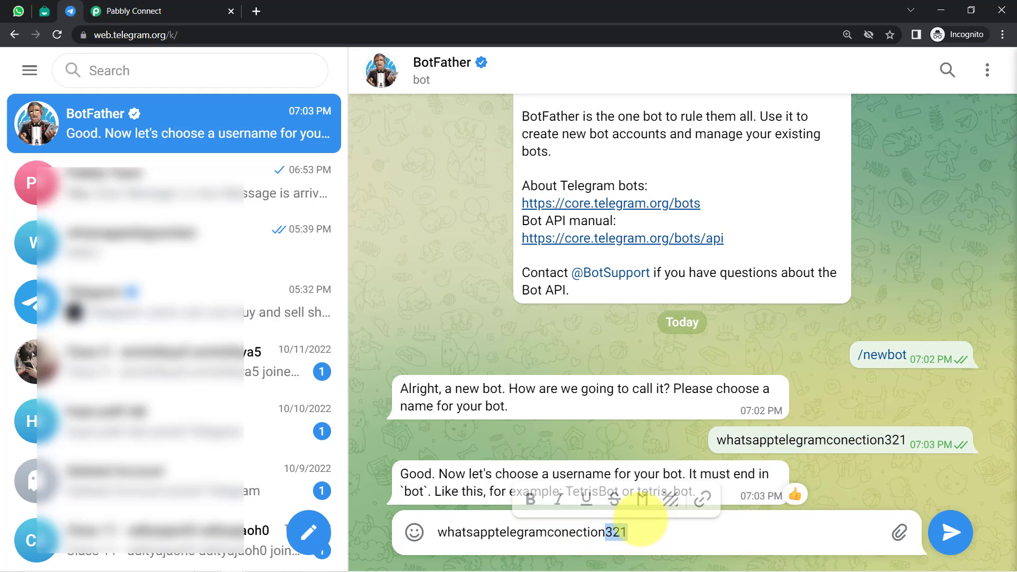
key(BackSpace)
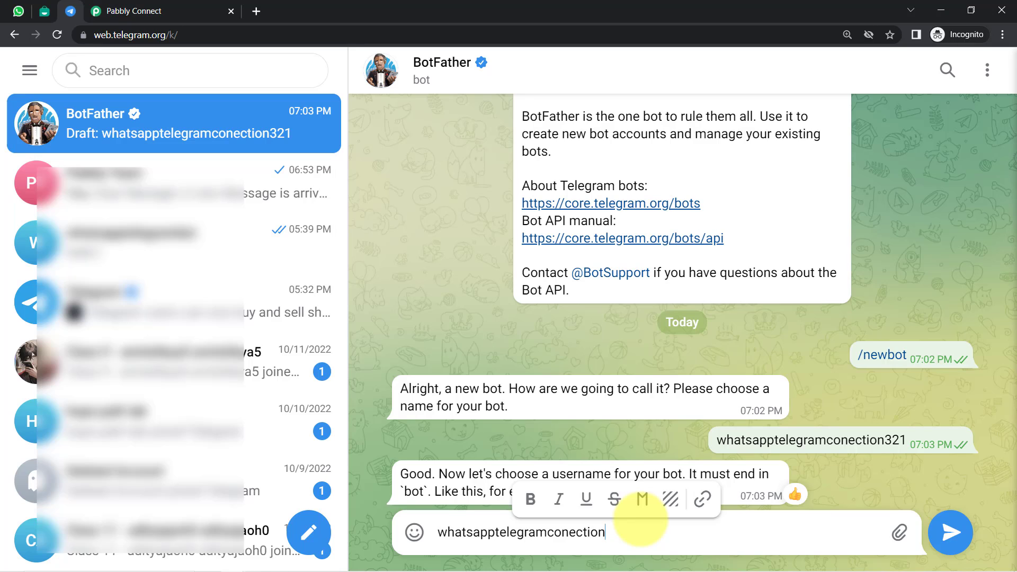
text(_bot)
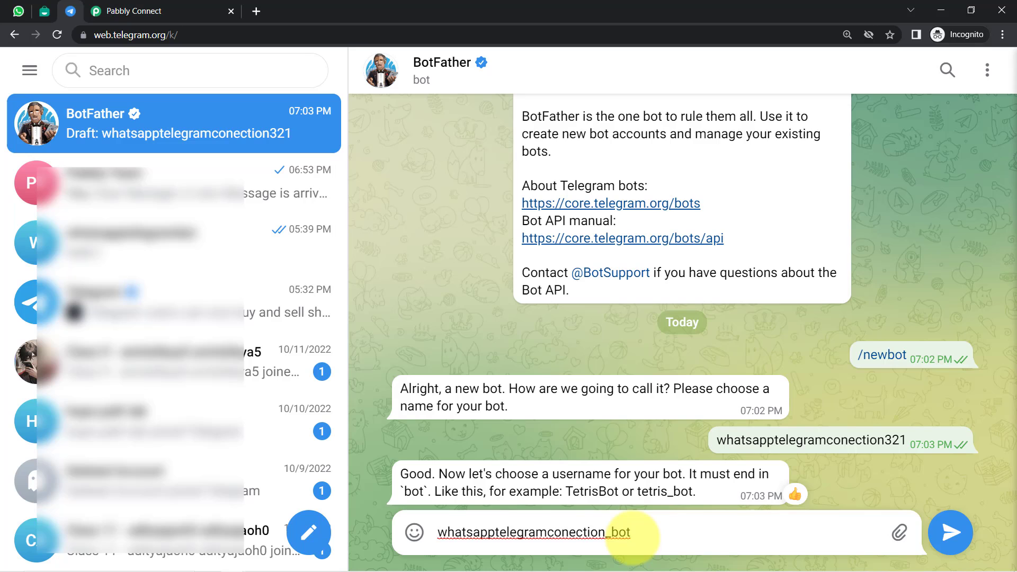
key(Return)
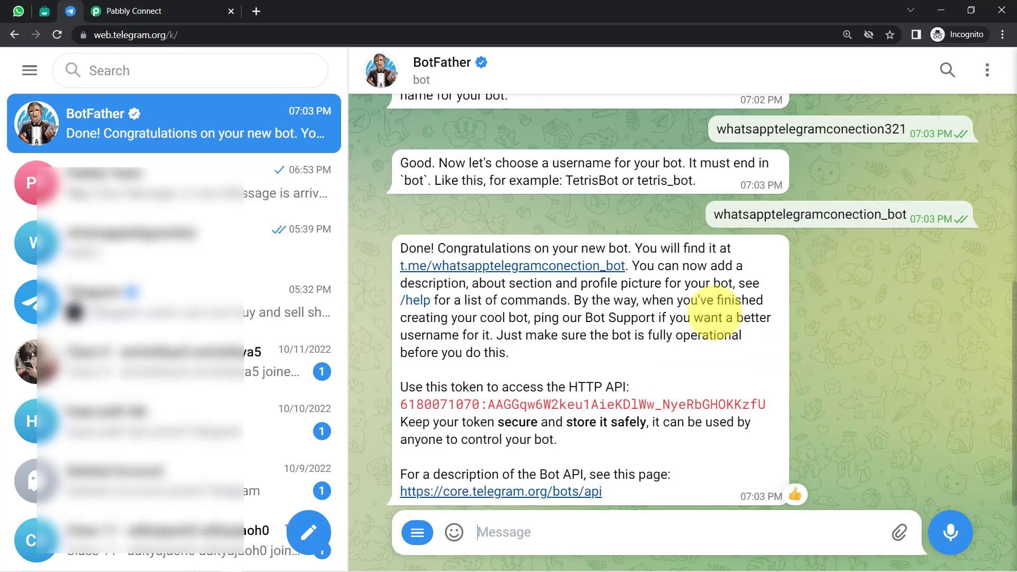
- Copy the new bot's HTTP API token, paste it into the Token field of the Pabbly Connect connection, and save the connection
drag(448, 241, 609, 244)
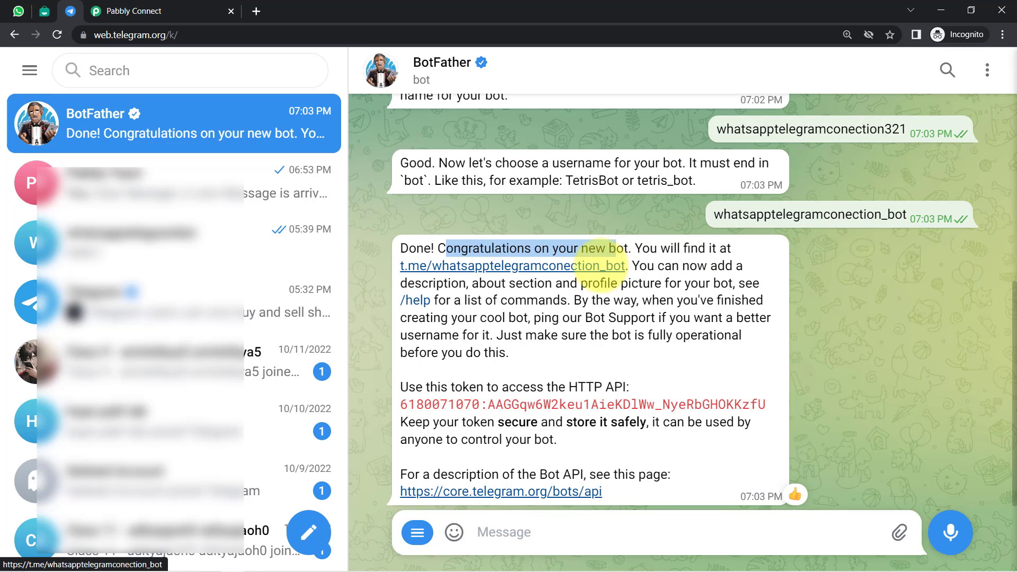
drag(400, 405, 753, 396)
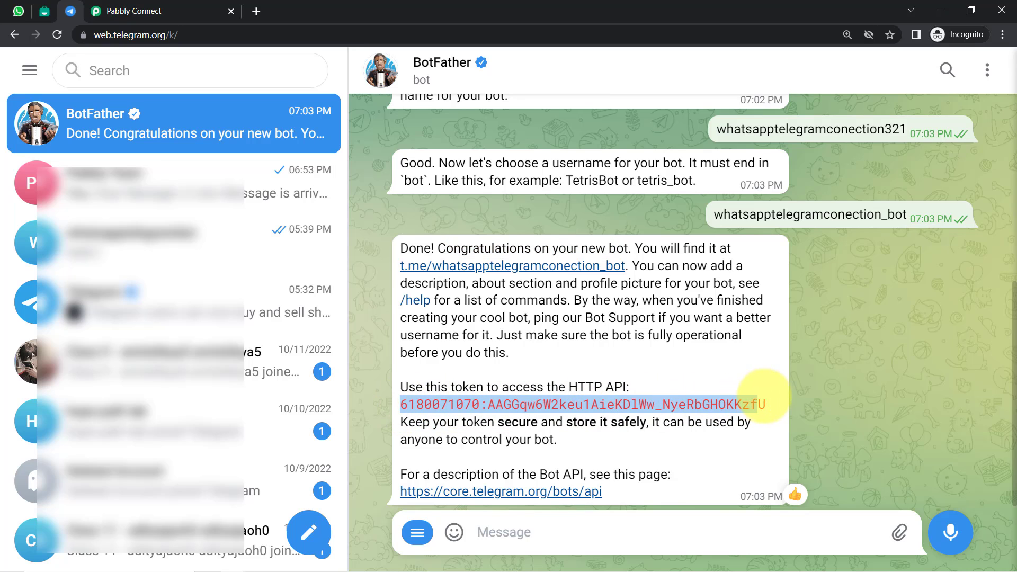
click(159, 11)
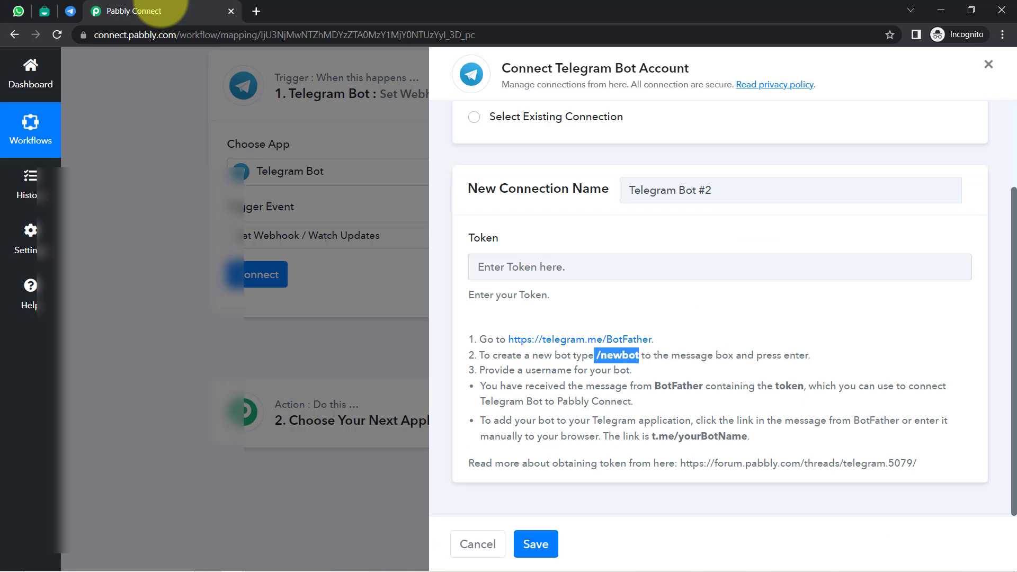
click(520, 266)
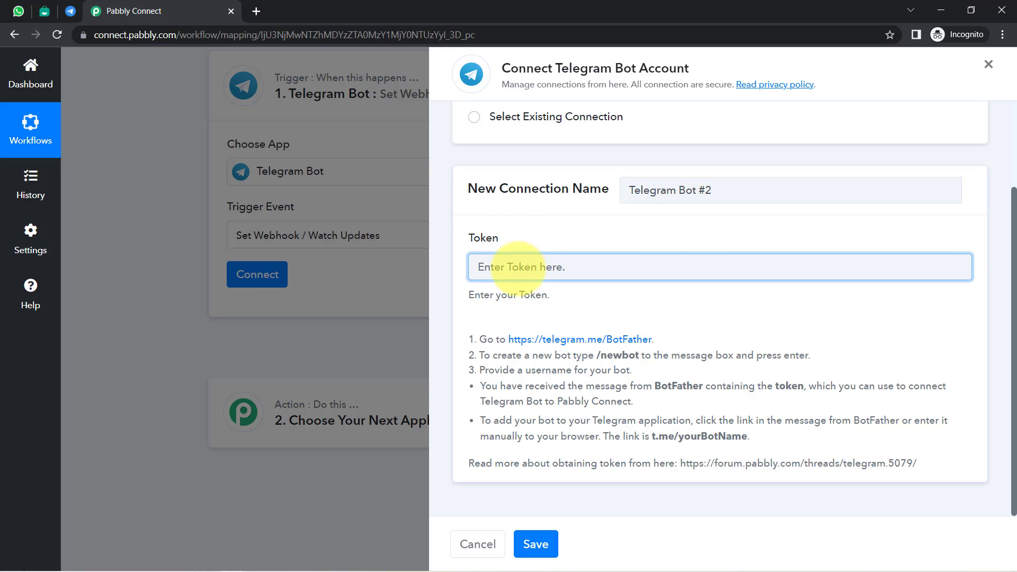
key(ctrl+v)
click(536, 544)
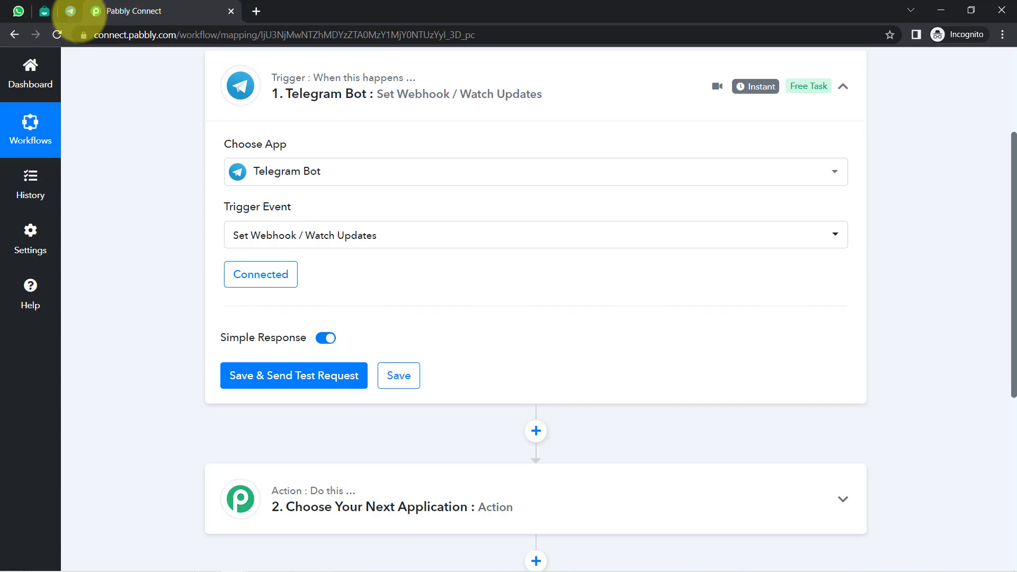
- Switch to Telegram and copy the bot name whatsapptelegramconection321 from the BotFather conversation
click(70, 11)
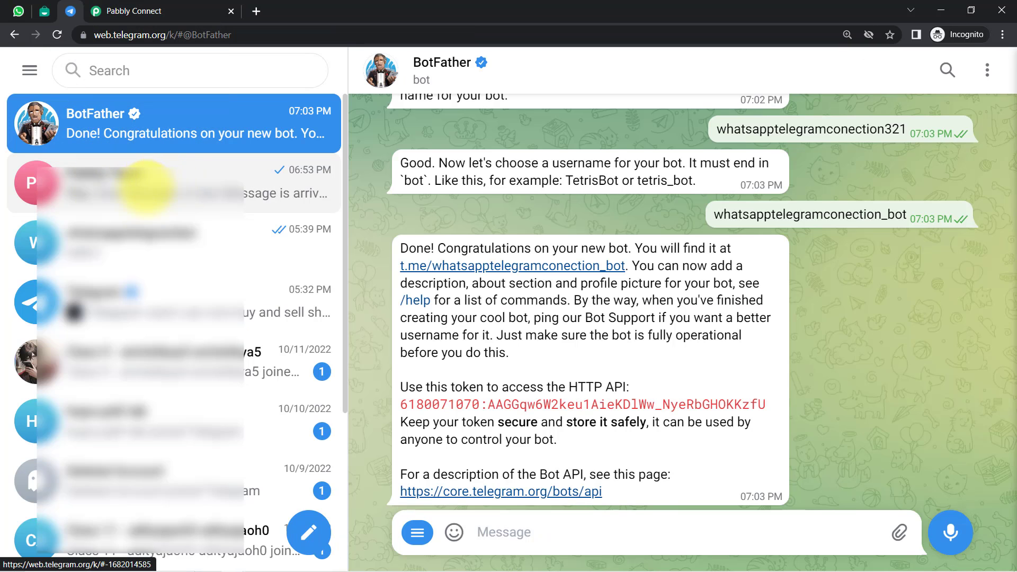
click(143, 189)
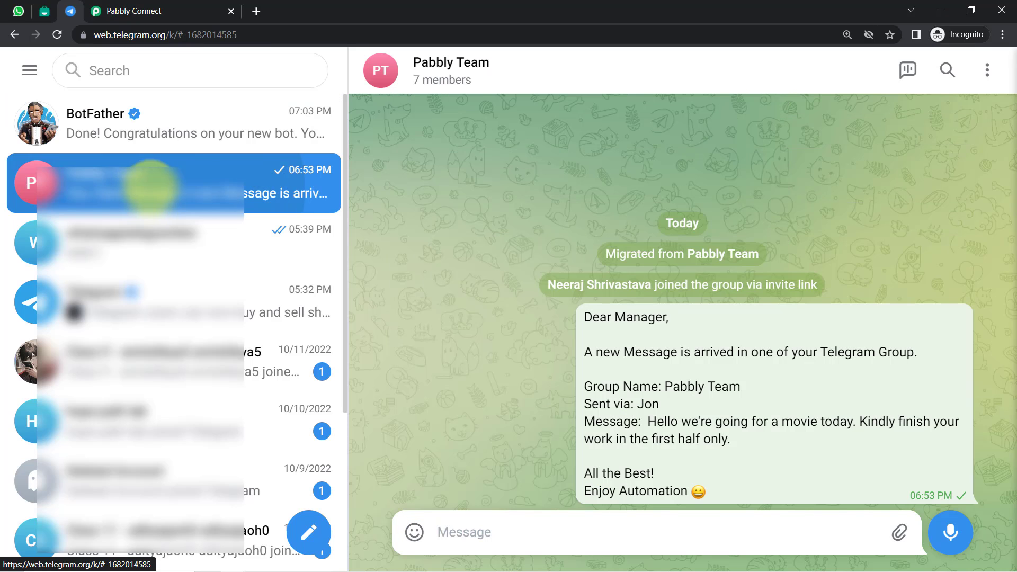
click(159, 127)
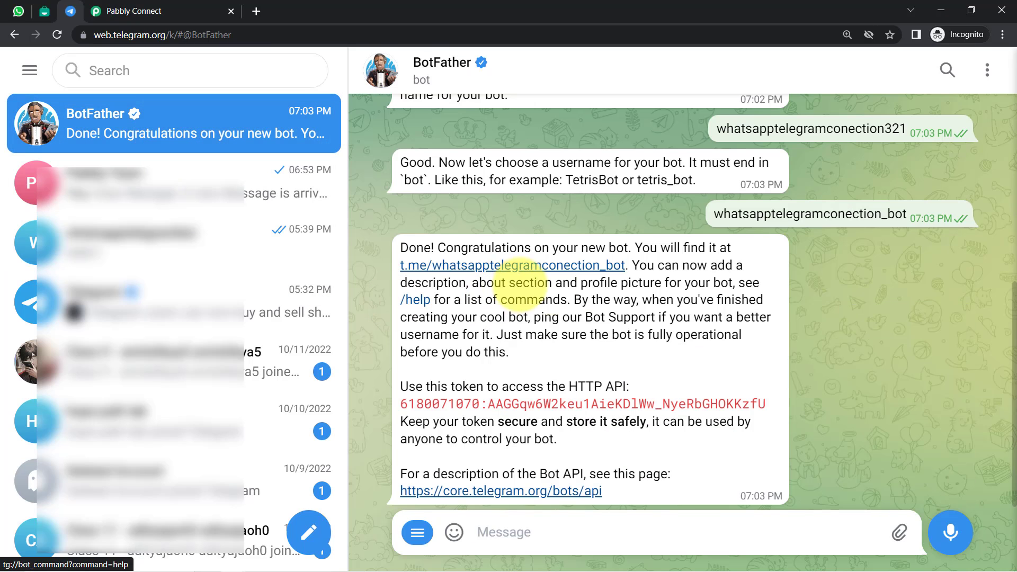
drag(907, 129, 702, 130)
double_click(720, 130)
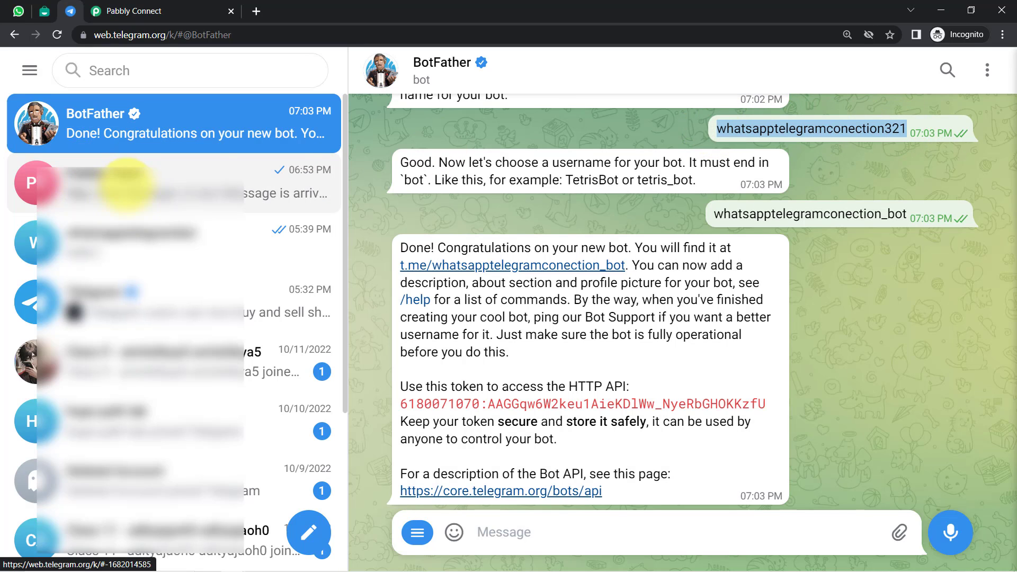
- Find the bot whatsapptelegramconection321 by name and add it as a member of the Pabbly Team group
click(127, 184)
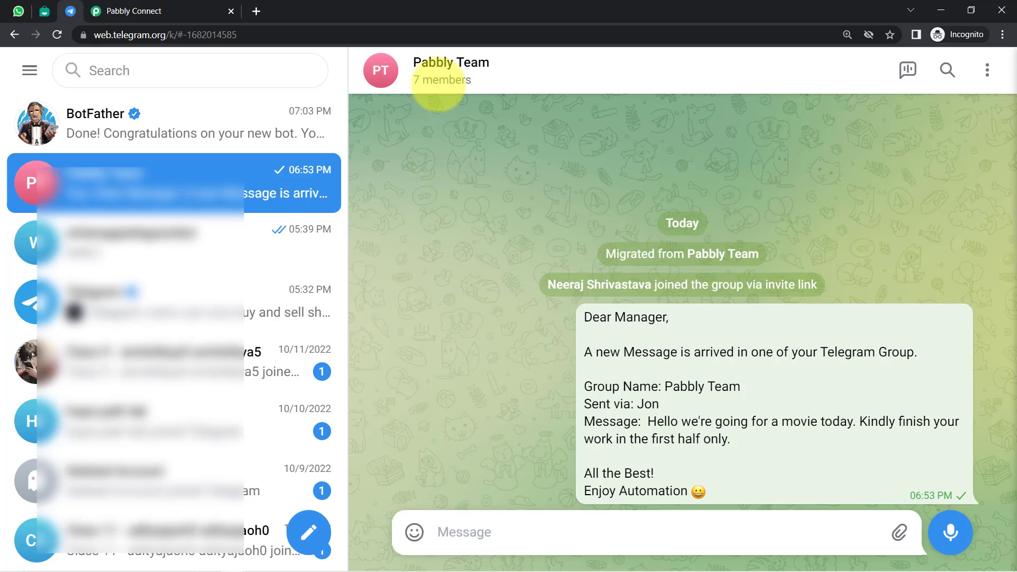
click(438, 85)
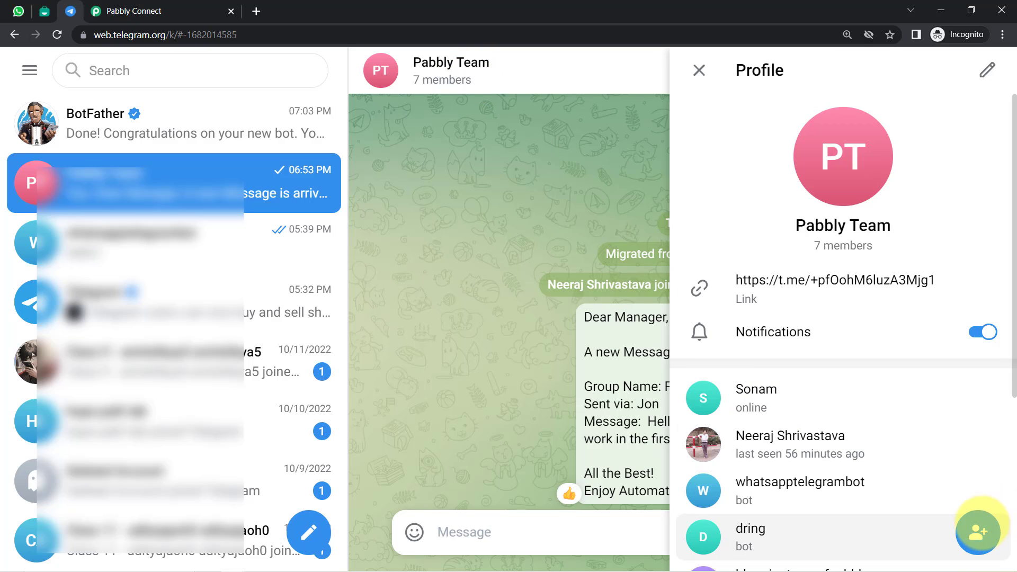
click(980, 527)
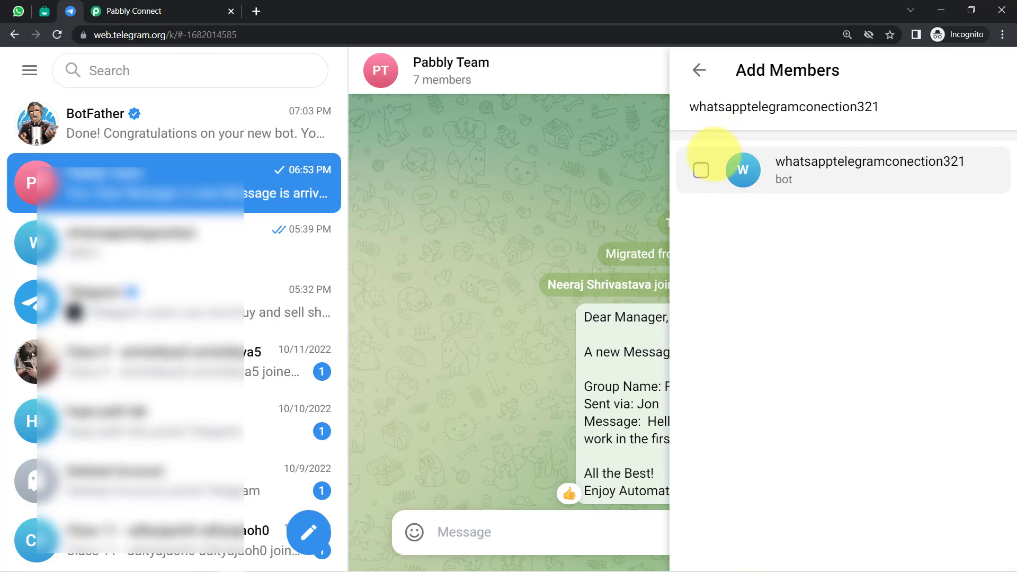
click(701, 170)
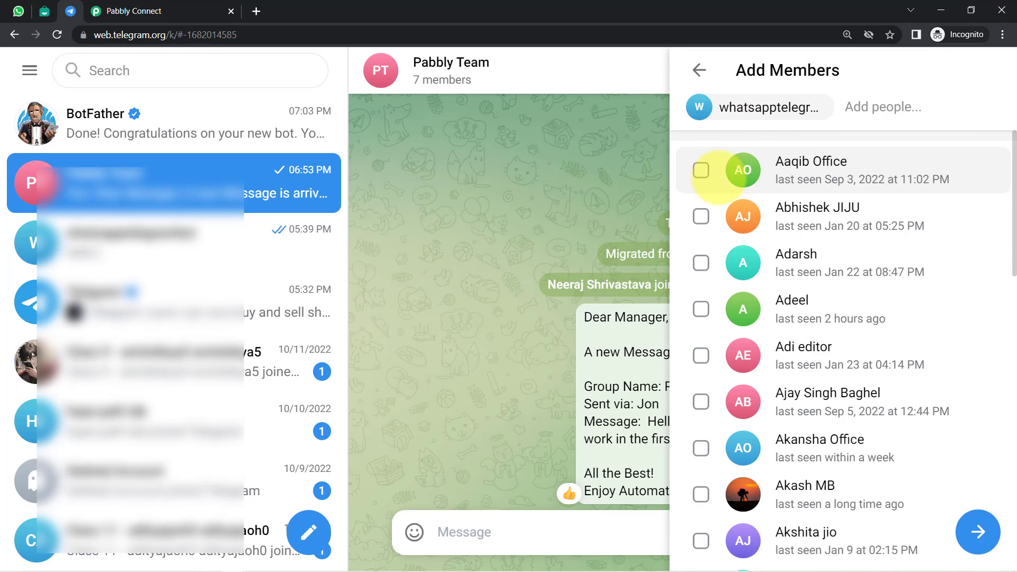
click(979, 532)
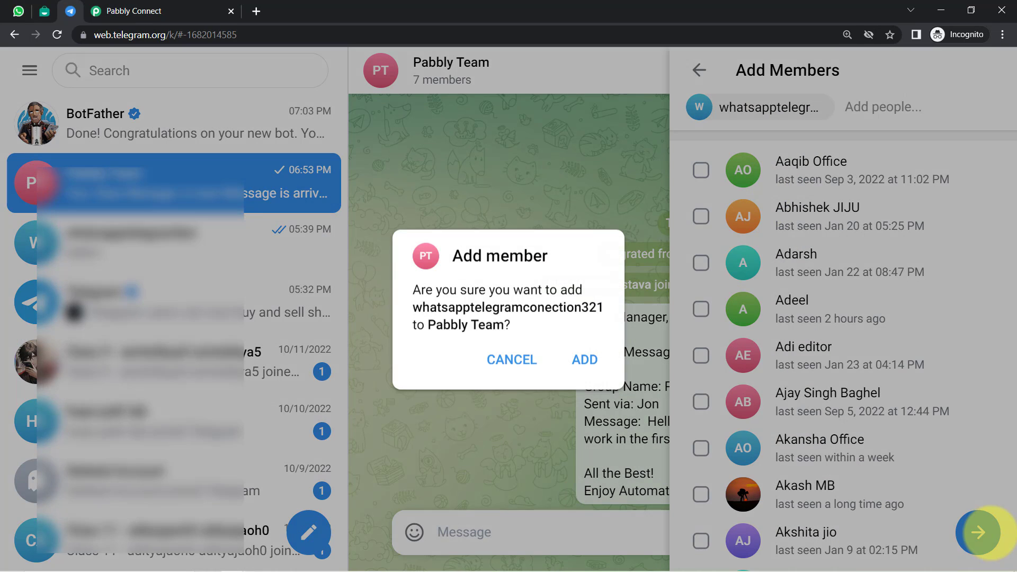
key(Return)
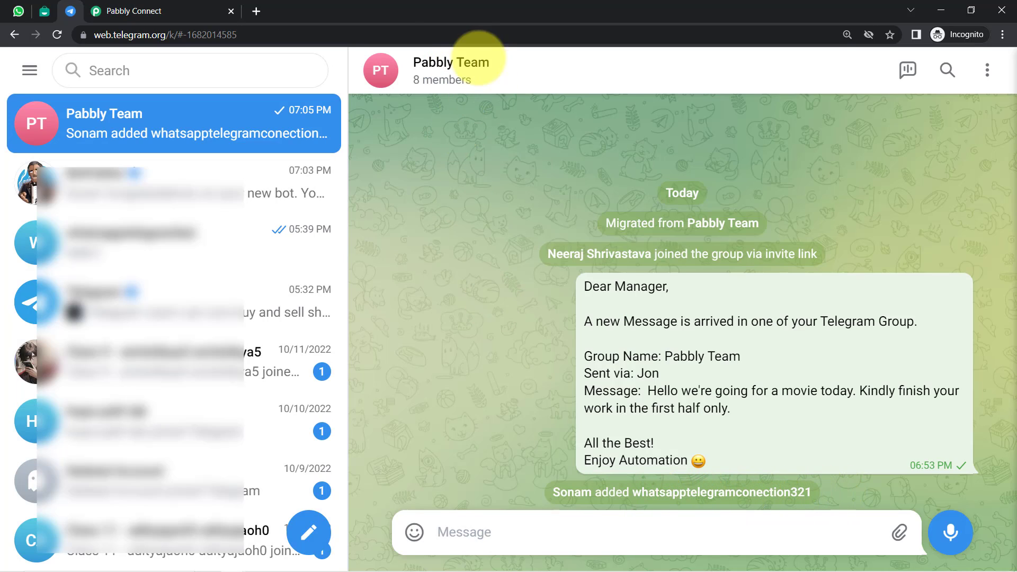
- Review the Pabbly Team group's profile and member list, and close the profile
click(448, 81)
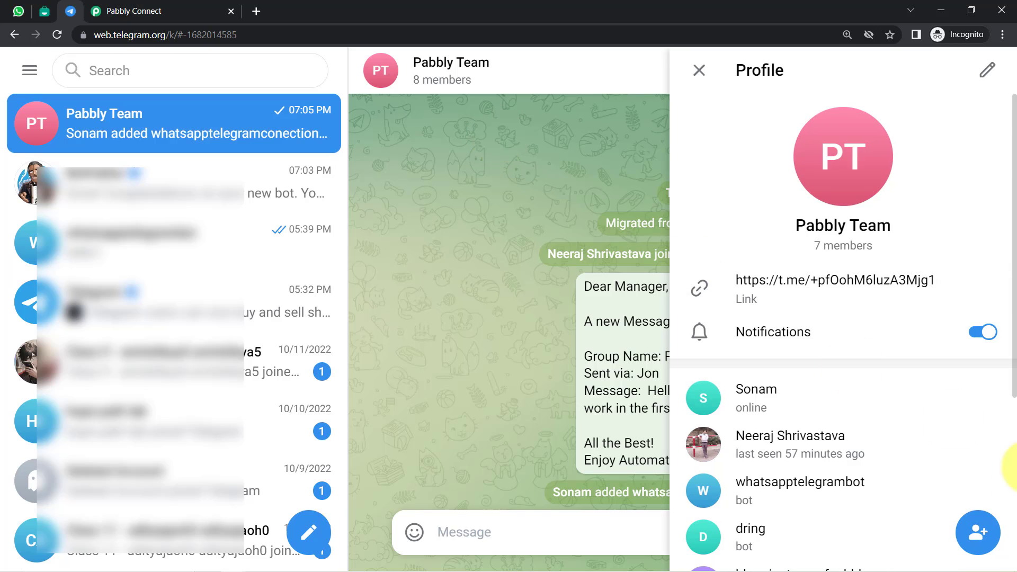
scroll(879, 479, down, 3)
scroll(870, 476, up, 4)
scroll(848, 423, down, 1)
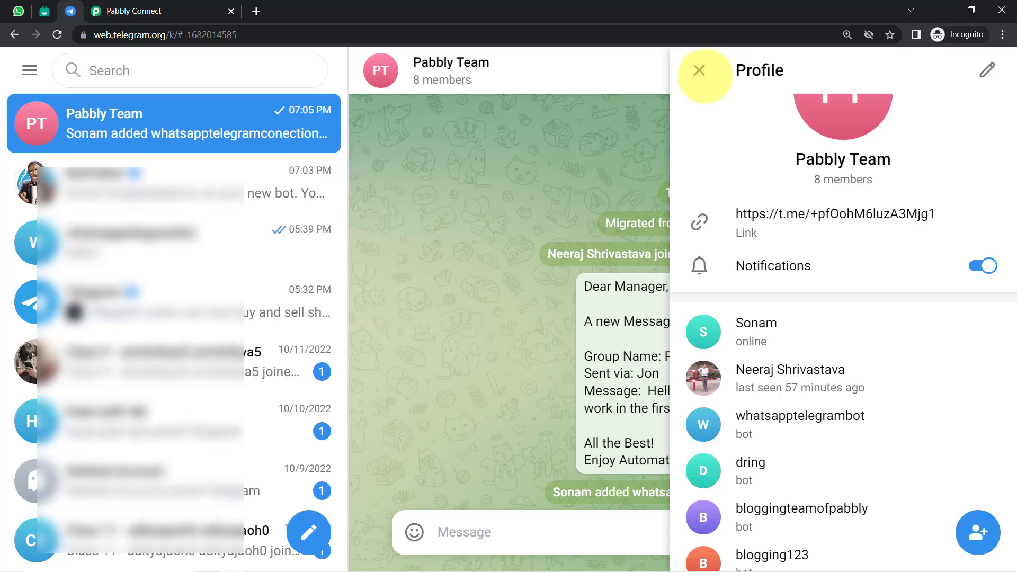
click(698, 70)
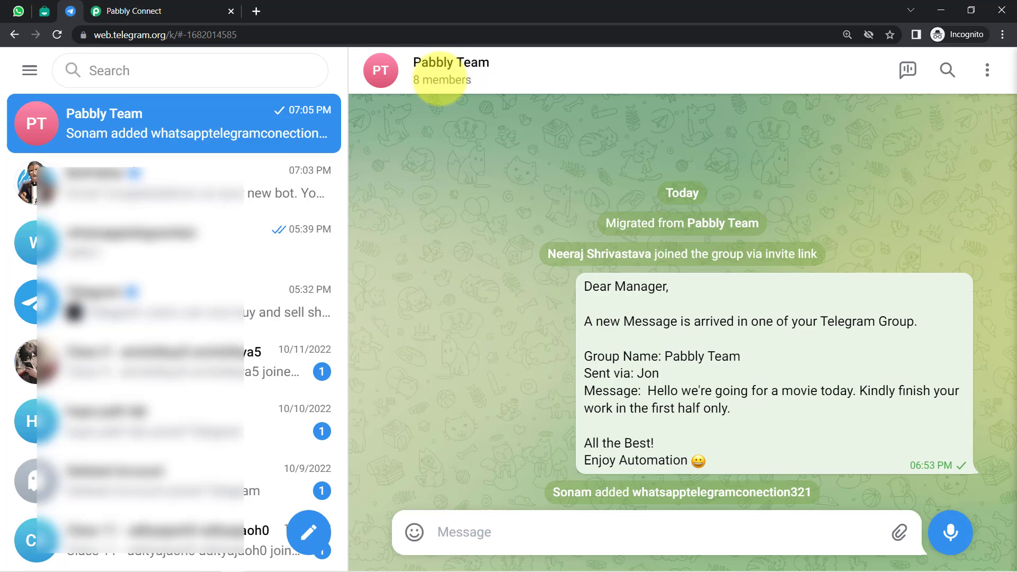
- Save the Telegram Bot trigger in Pabbly Connect and send a test request, and return to the Pabbly Team group in Telegram
click(134, 10)
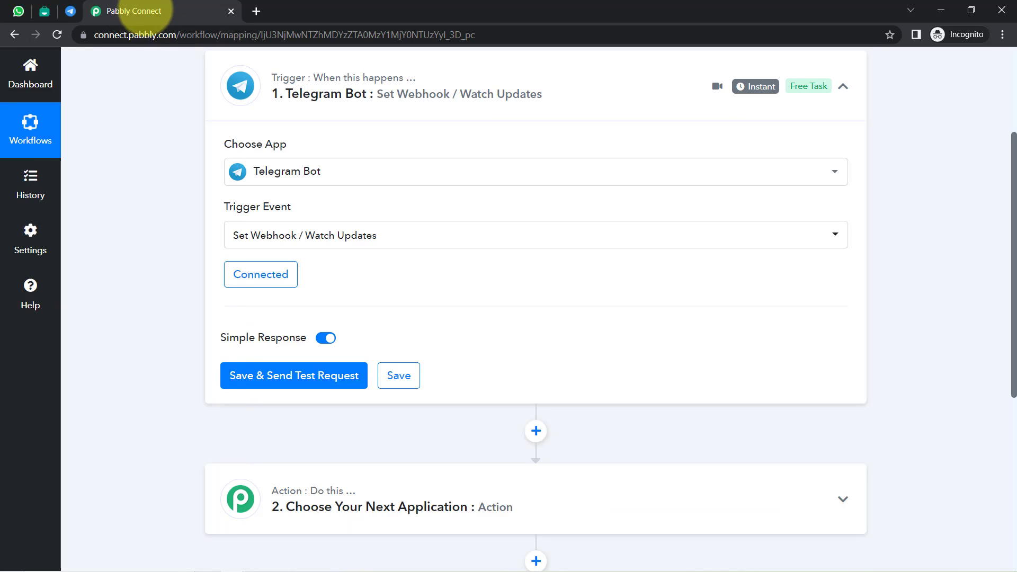
click(277, 377)
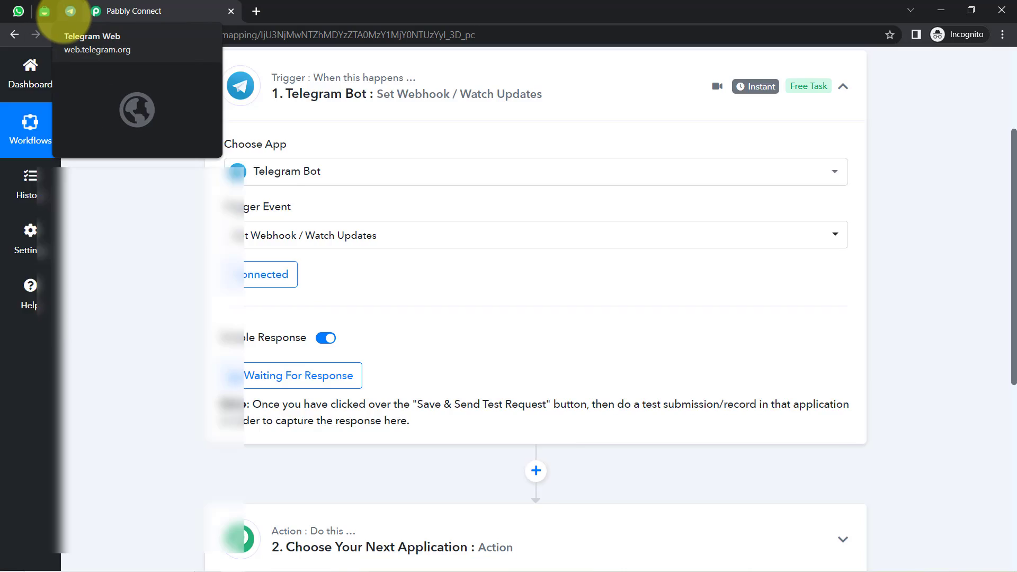
click(70, 11)
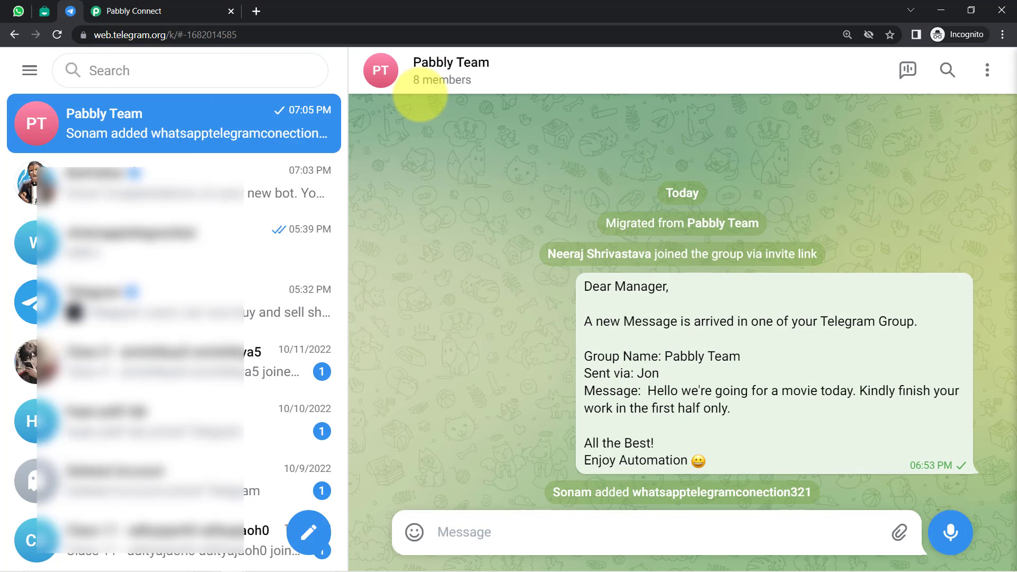
click(171, 11)
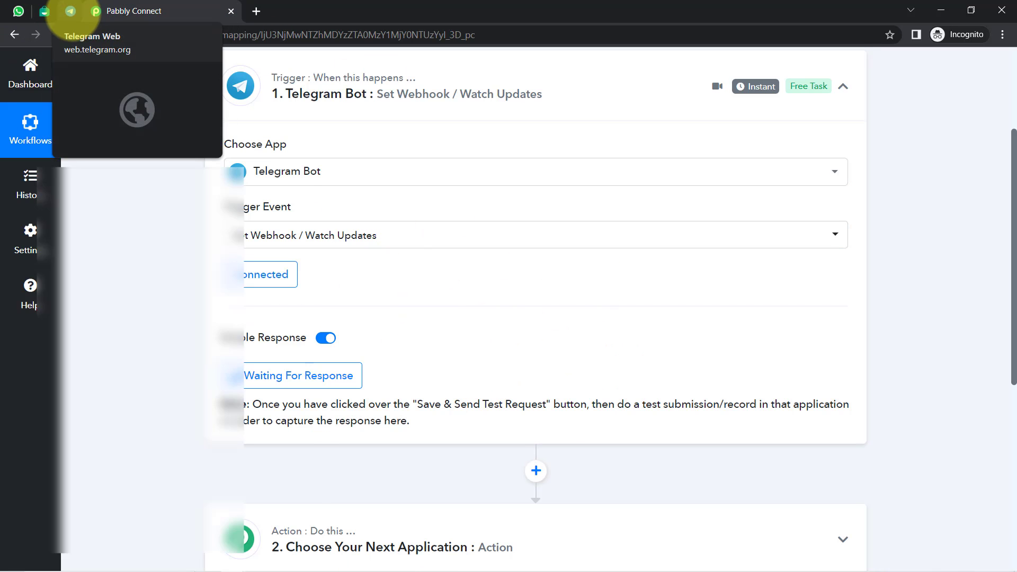
click(70, 11)
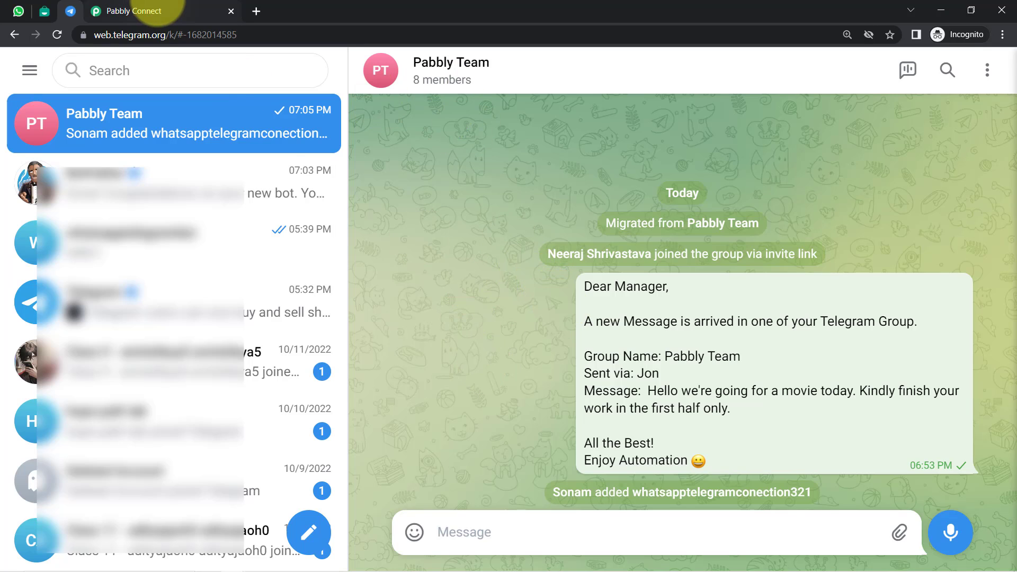
click(159, 10)
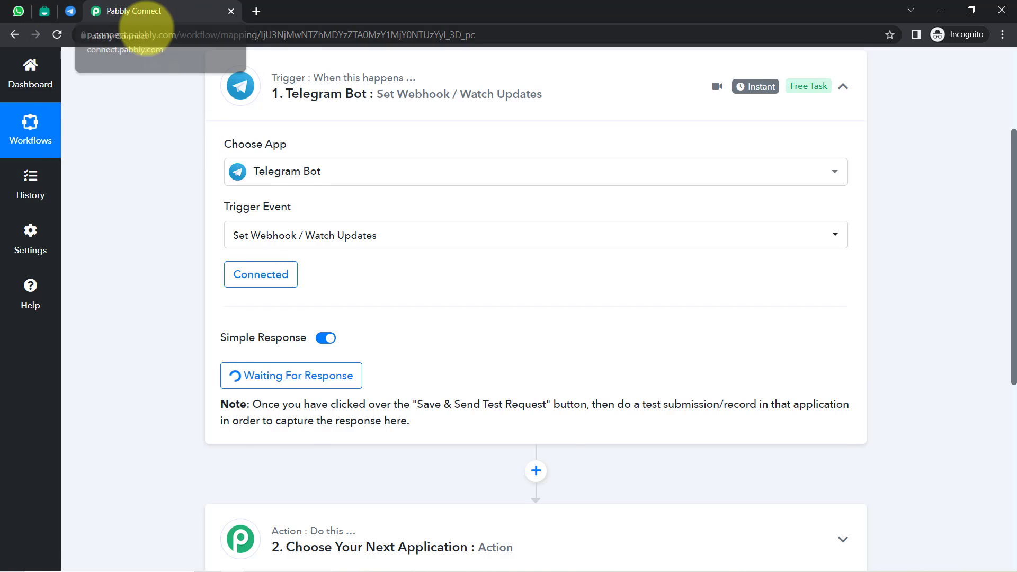
click(70, 10)
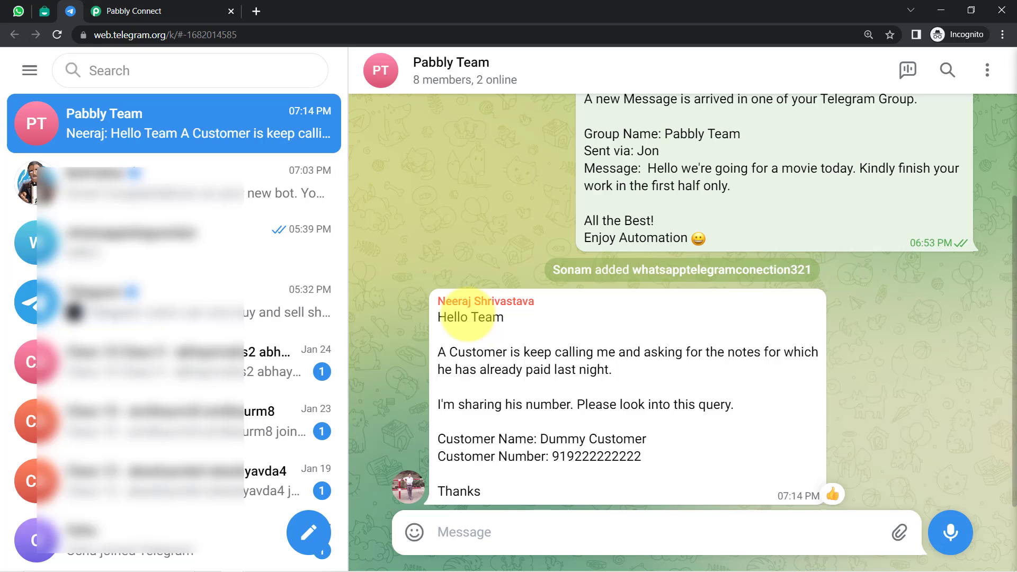
- Read the test message in the Pabbly Team group, from its greeting through the customer query to the customer details
drag(447, 317, 486, 316)
drag(544, 352, 754, 352)
drag(678, 349, 719, 404)
drag(507, 445, 554, 466)
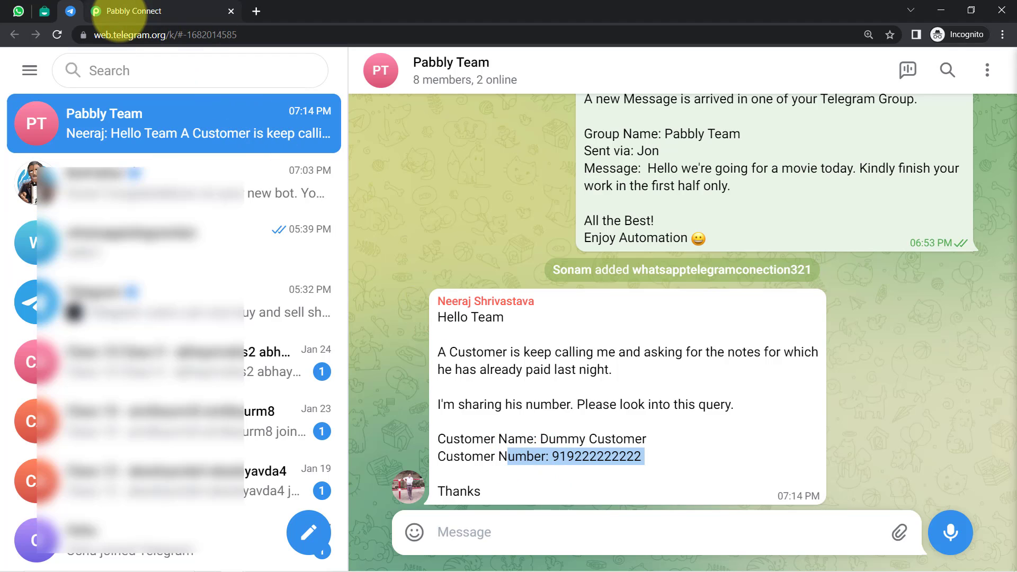
- Switch to Pabbly Connect and enlarge the Message Text value in the received response to read the full captured message
click(134, 12)
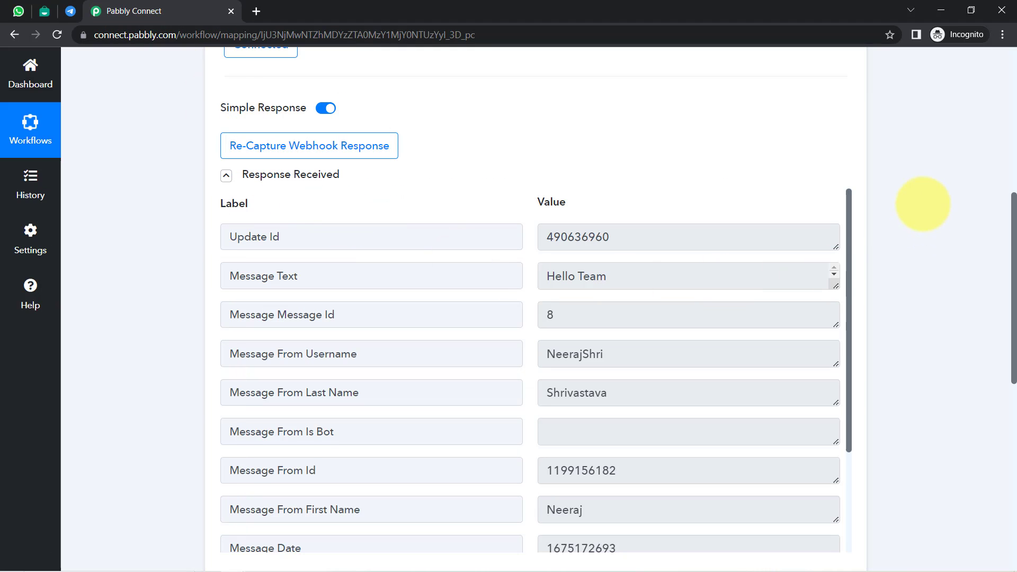
click(365, 145)
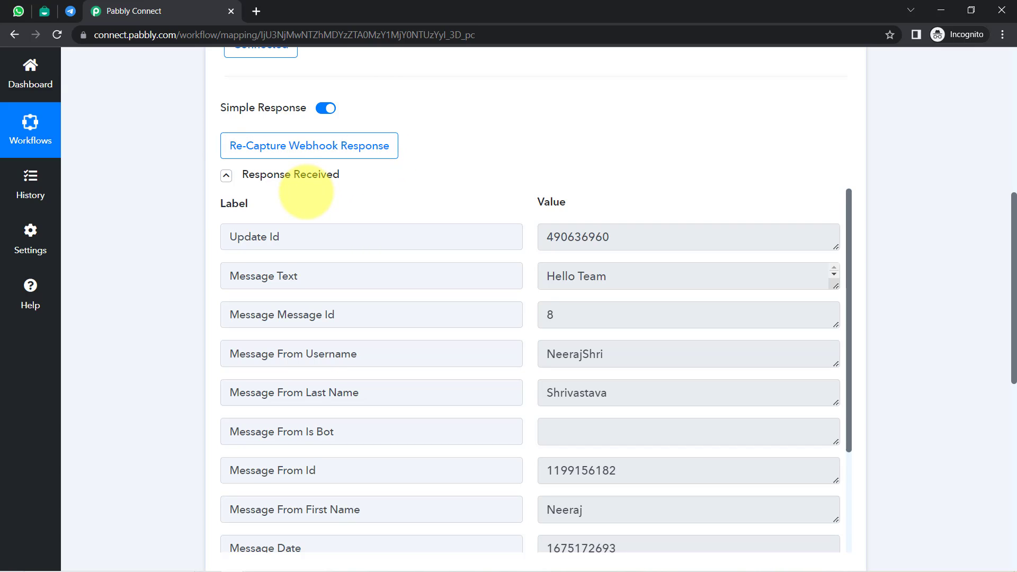
drag(283, 276, 351, 283)
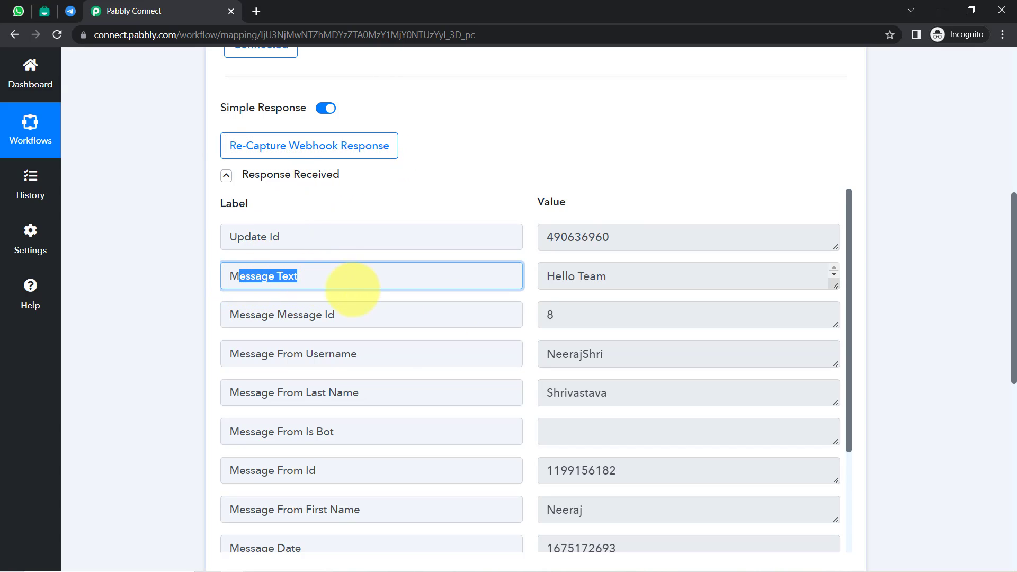
drag(835, 285, 806, 481)
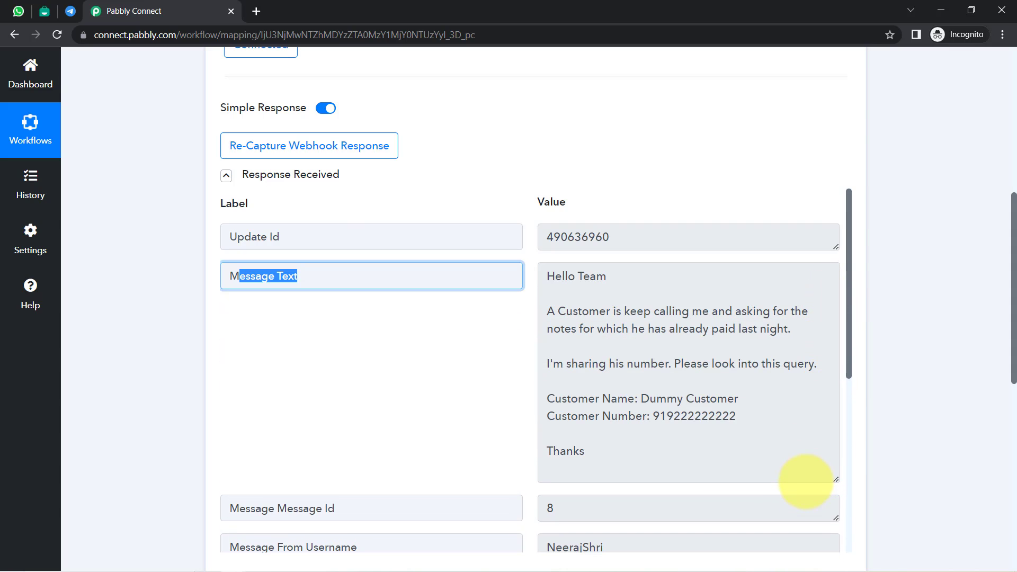
drag(565, 276, 609, 445)
- Examine the sender's username, last name and first name, and the Message Chat Title in the captured response
drag(1012, 238, 1012, 314)
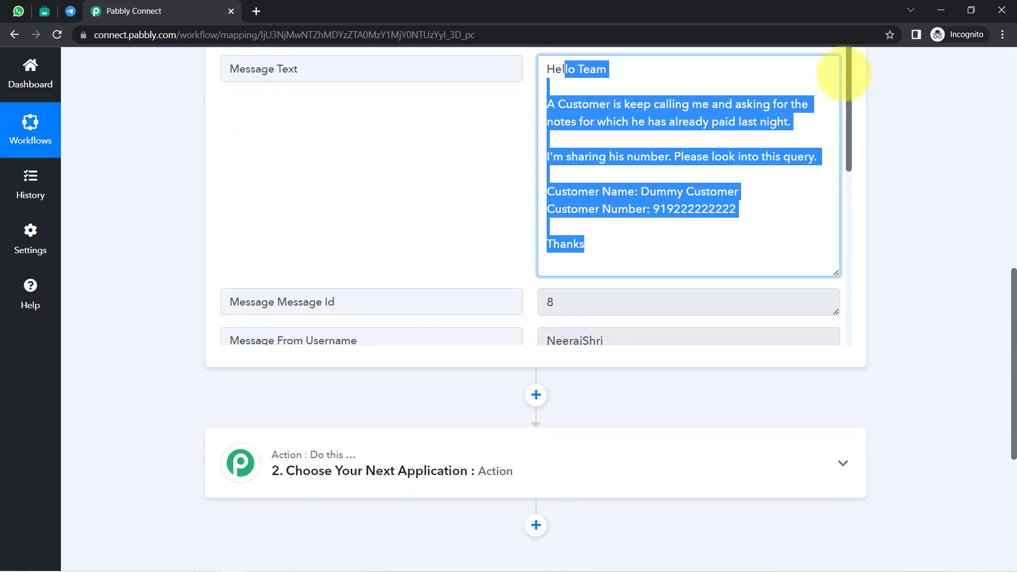
drag(851, 82, 834, 165)
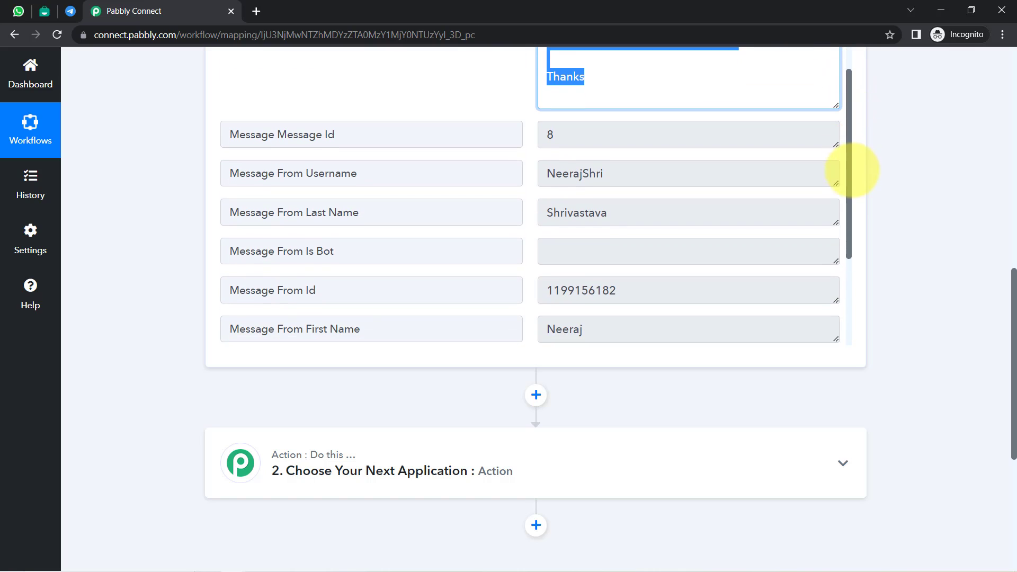
drag(609, 177, 569, 176)
drag(605, 213, 585, 220)
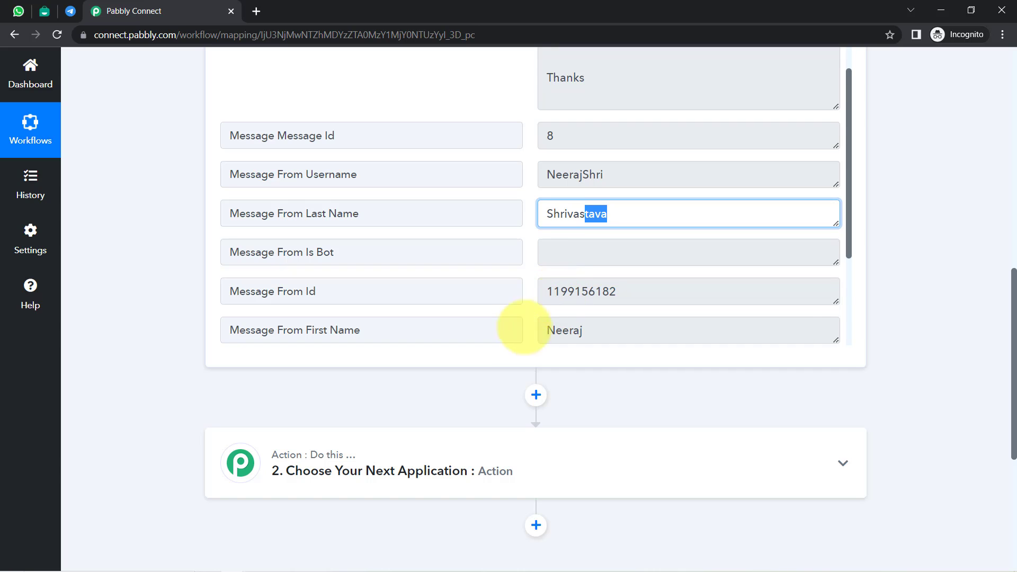
drag(570, 330, 555, 330)
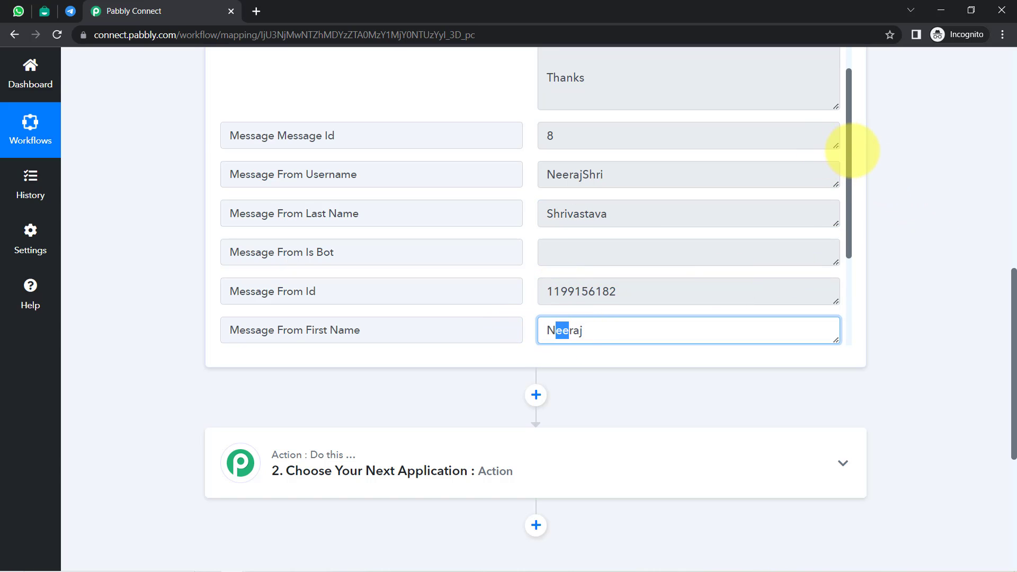
drag(849, 154, 853, 272)
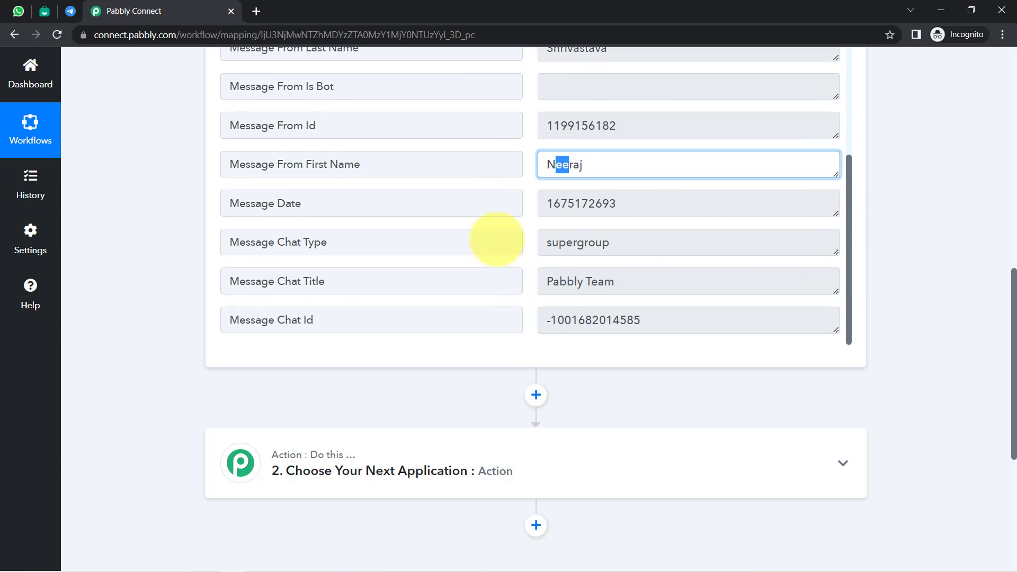
triple_click(617, 281)
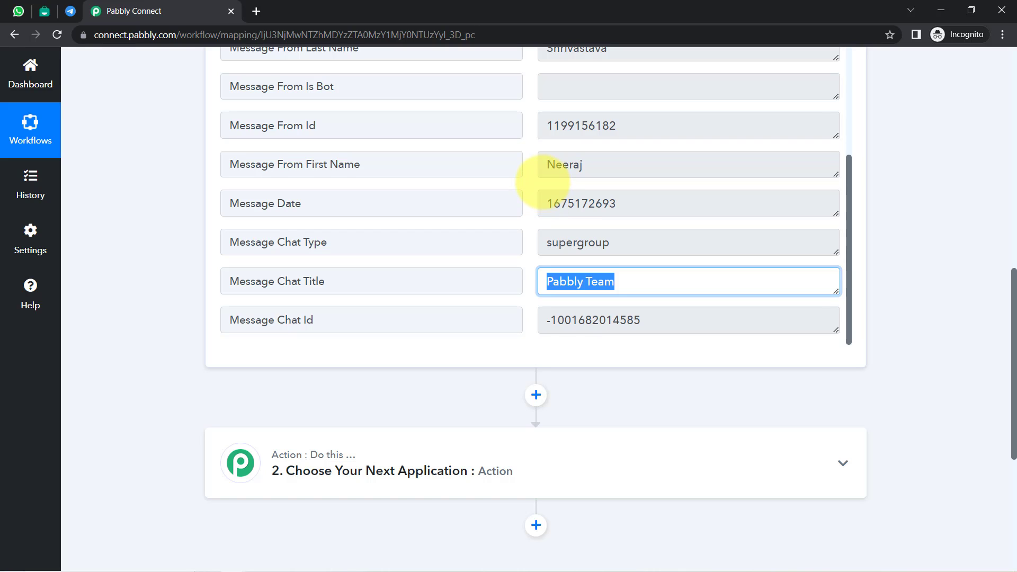
- Check the explanation of the Telegram Bot trigger's Instant label, and return to the end of the captured response
drag(1009, 285, 1001, 27)
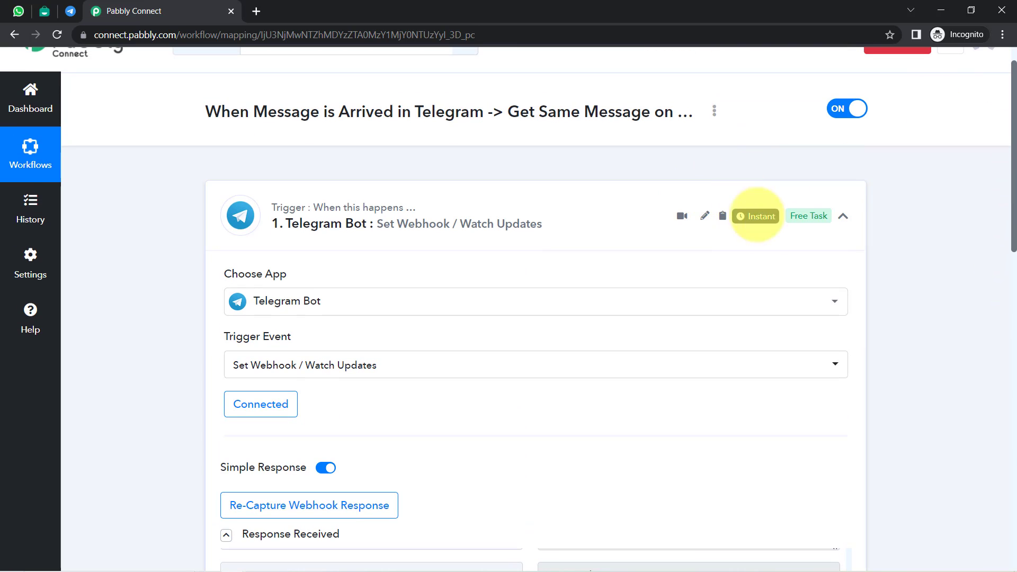
mouse_move(752, 215)
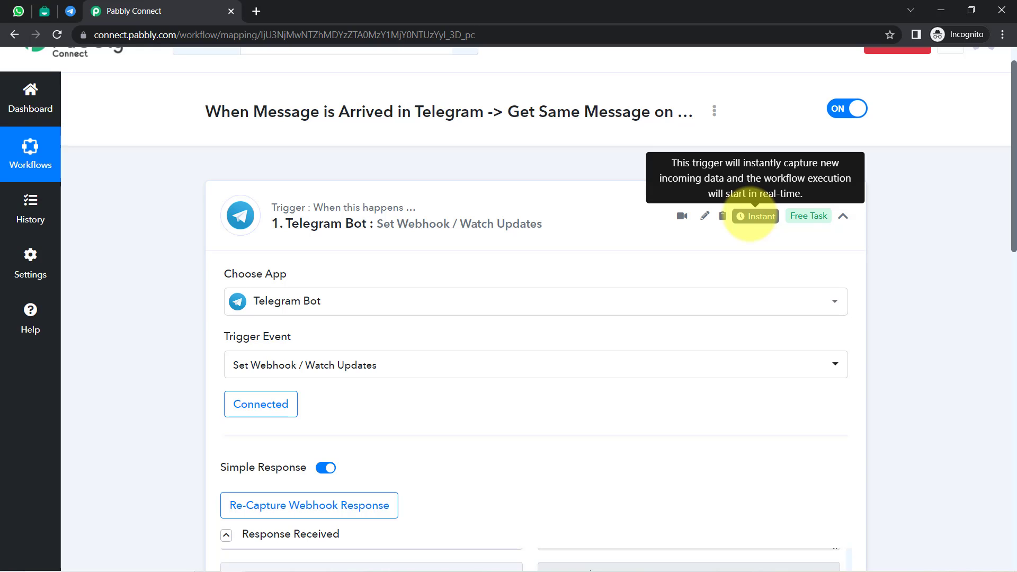
drag(1004, 161, 995, 424)
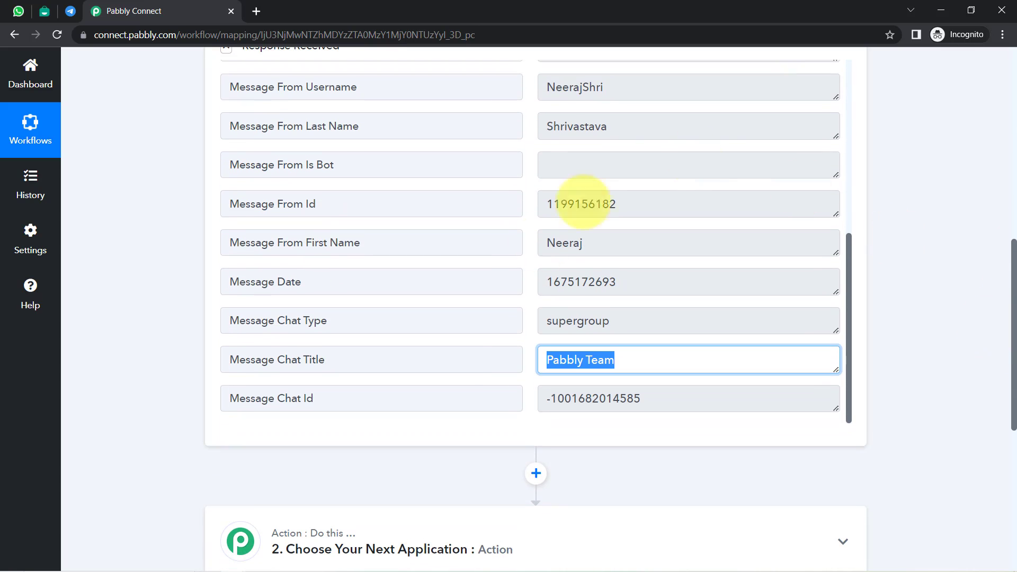
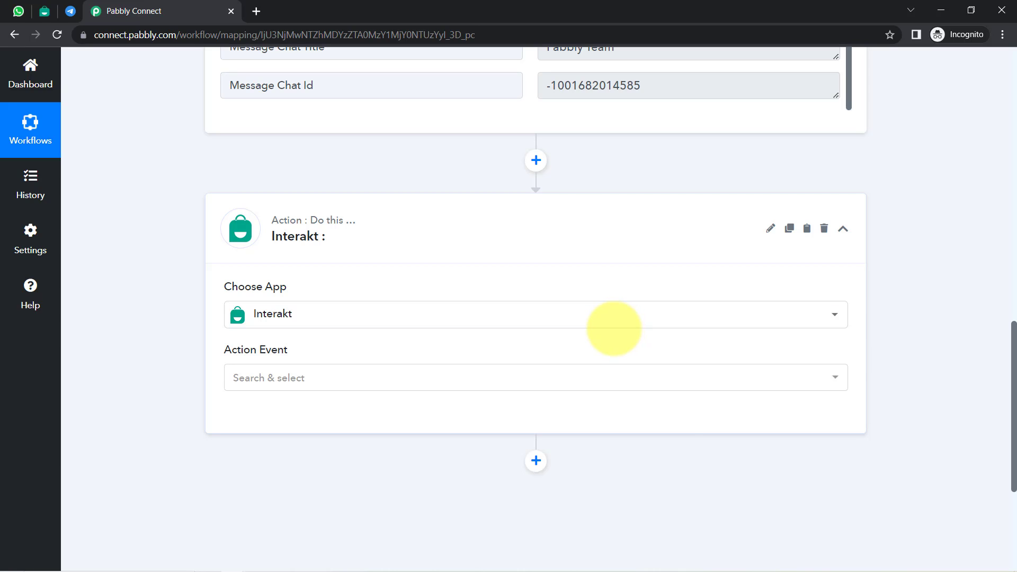
- Set the Interakt action event to Send WhatsApp Template Message and open the account connection options
click(255, 376)
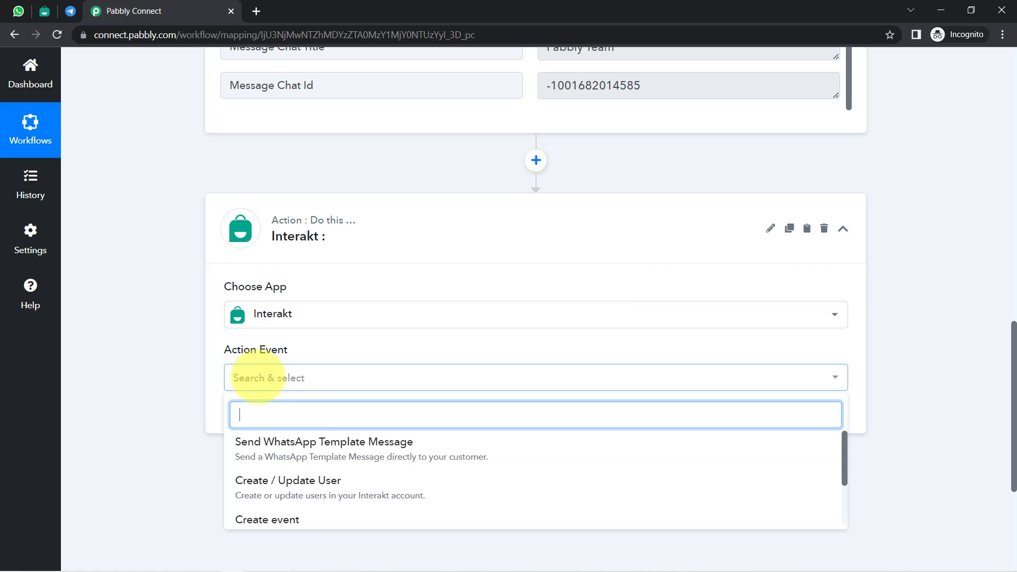
click(297, 445)
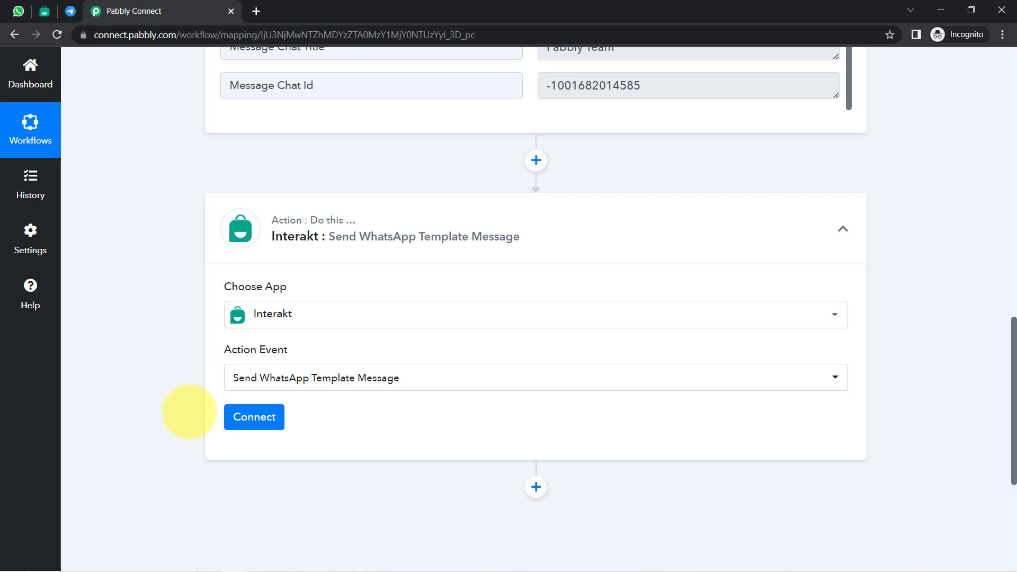
click(241, 421)
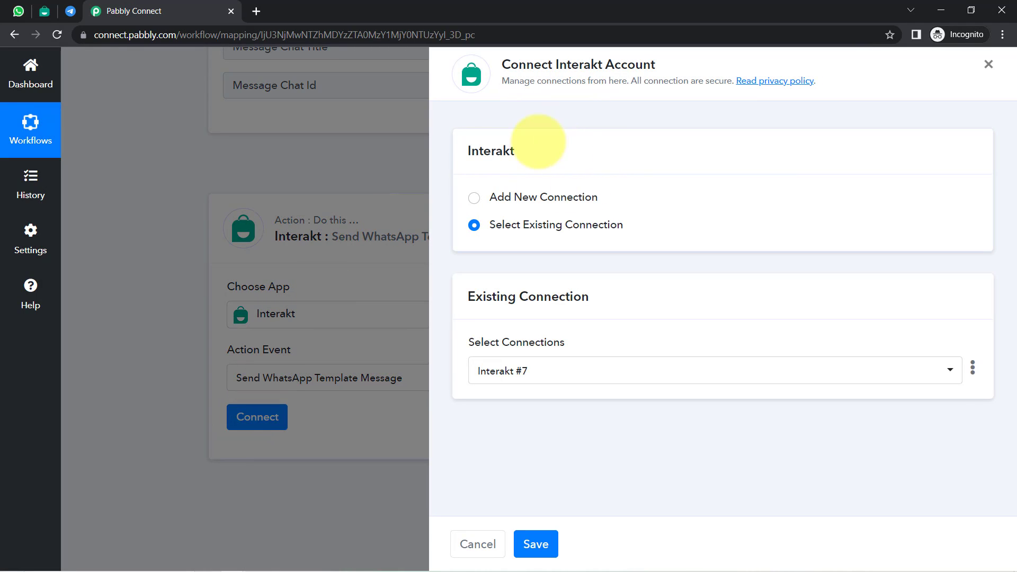
- Choose to add a new Interakt connection and open the linked Interakt account settings for its Secret Key in a new tab
click(557, 200)
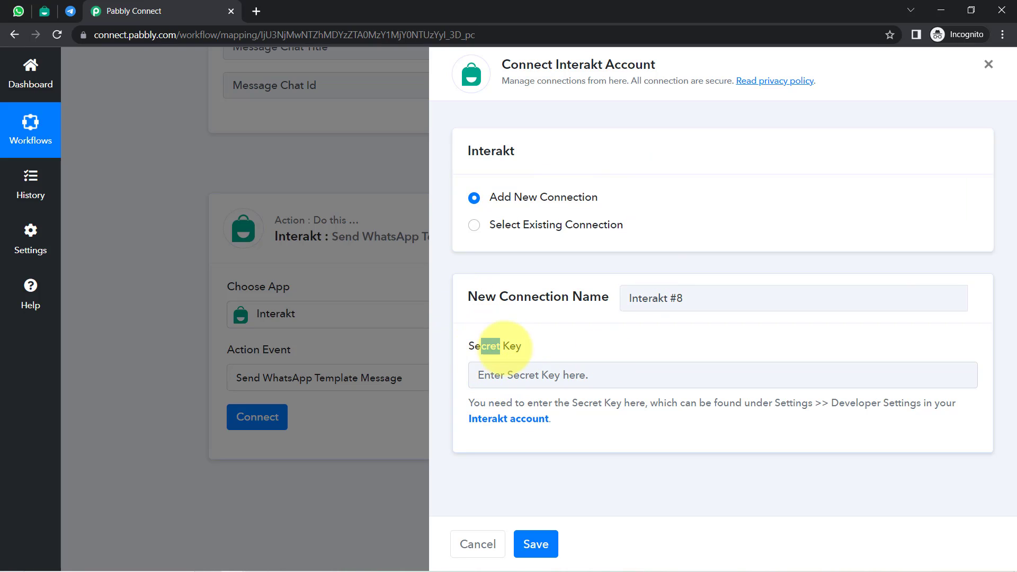
drag(521, 346, 482, 347)
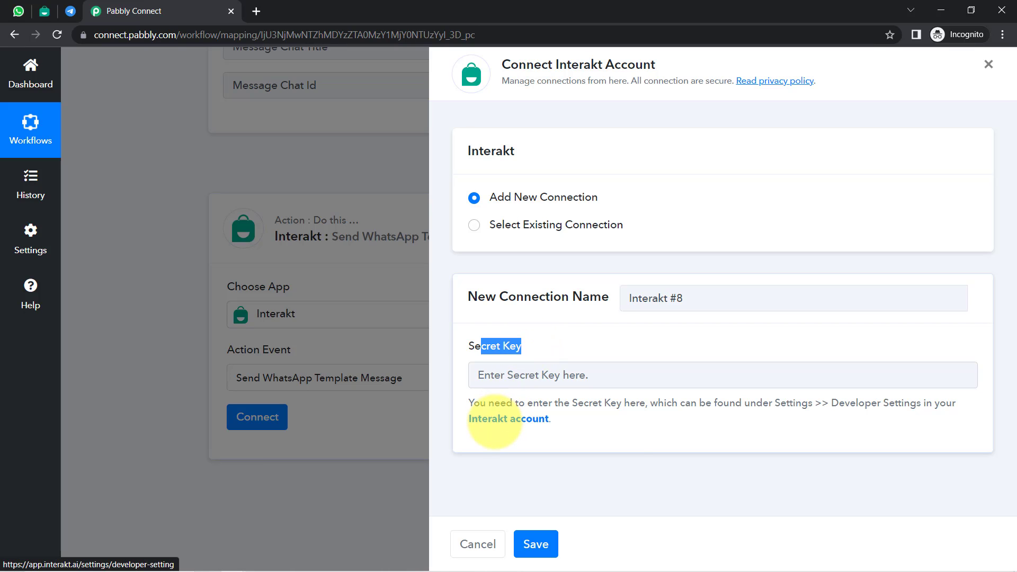
right_click(495, 421)
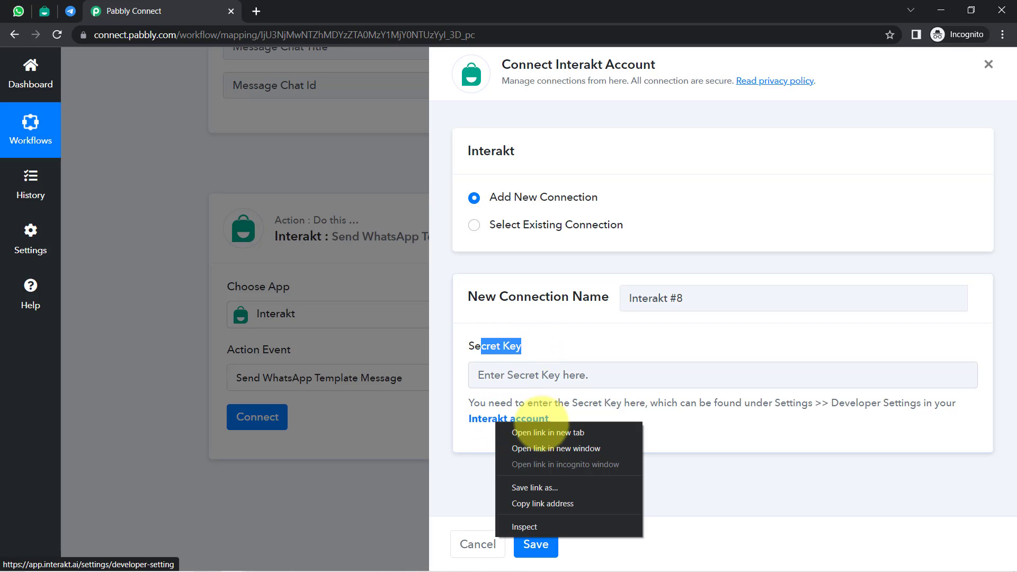
click(547, 432)
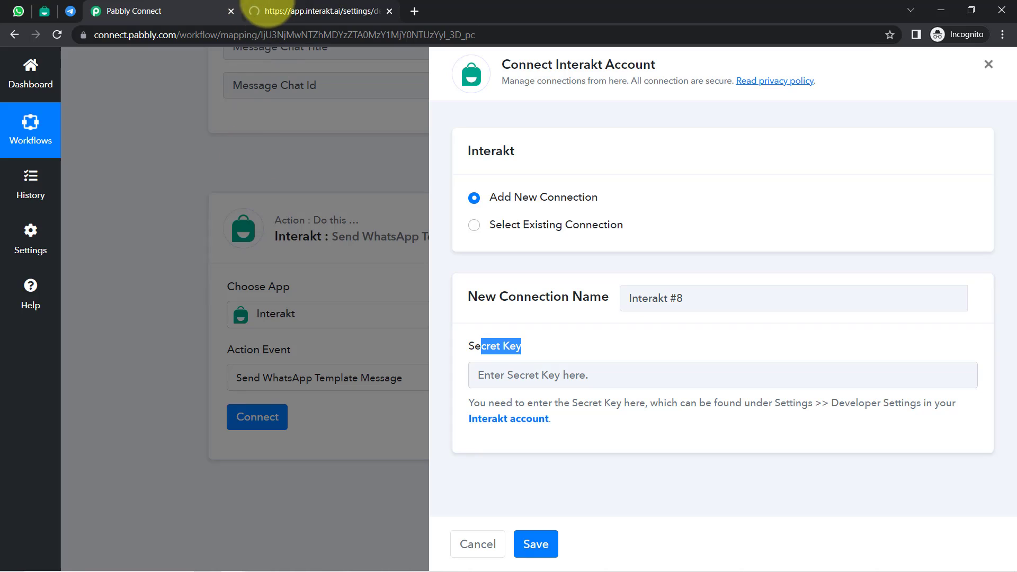
- Switch to Interakt's Developer Settings page, check its address, and copy the secret key
click(268, 10)
click(127, 35)
double_click(158, 35)
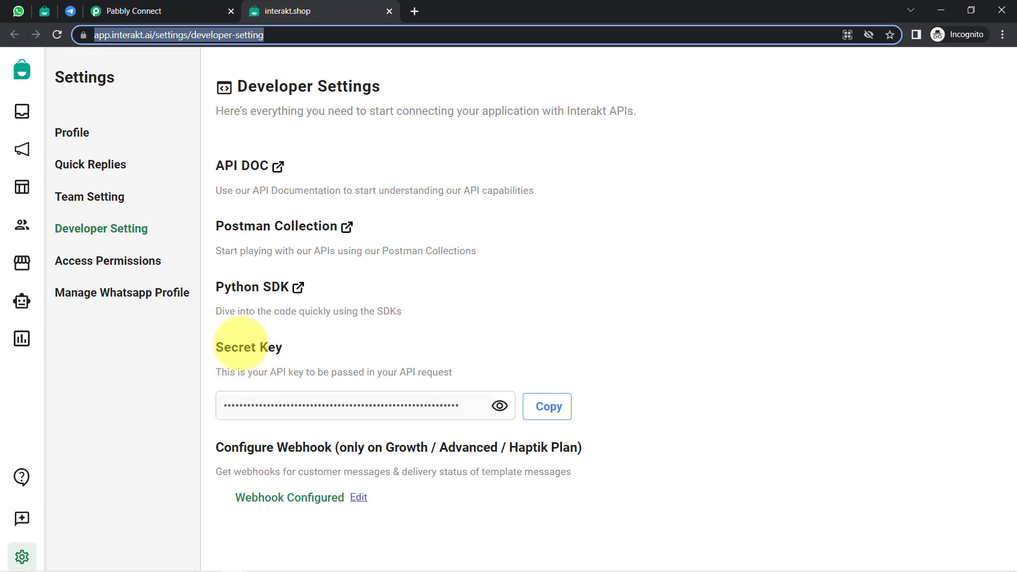
click(543, 406)
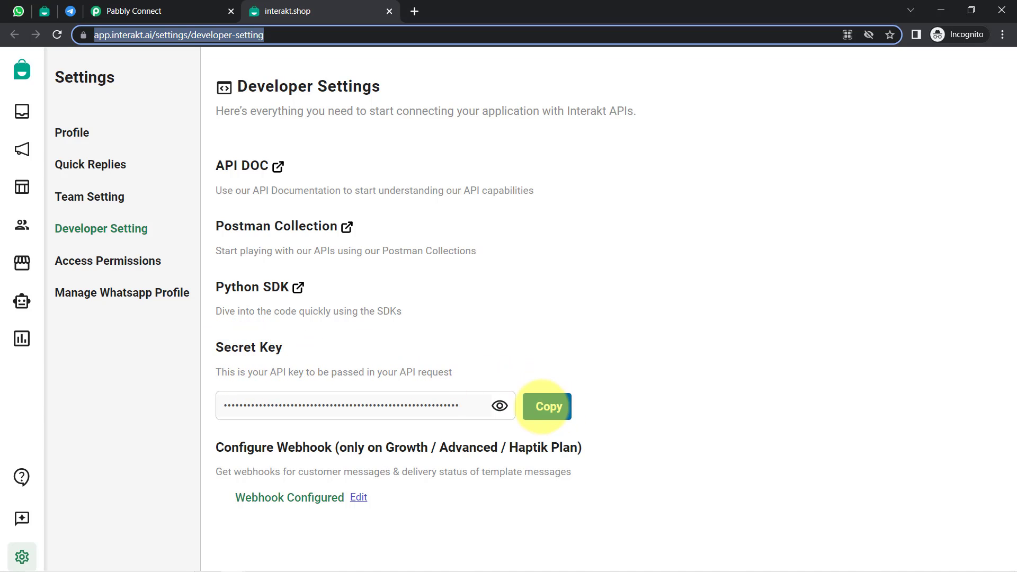
- Return to Pabbly Connect and connect the action using the existing connection Interakt #7
click(148, 11)
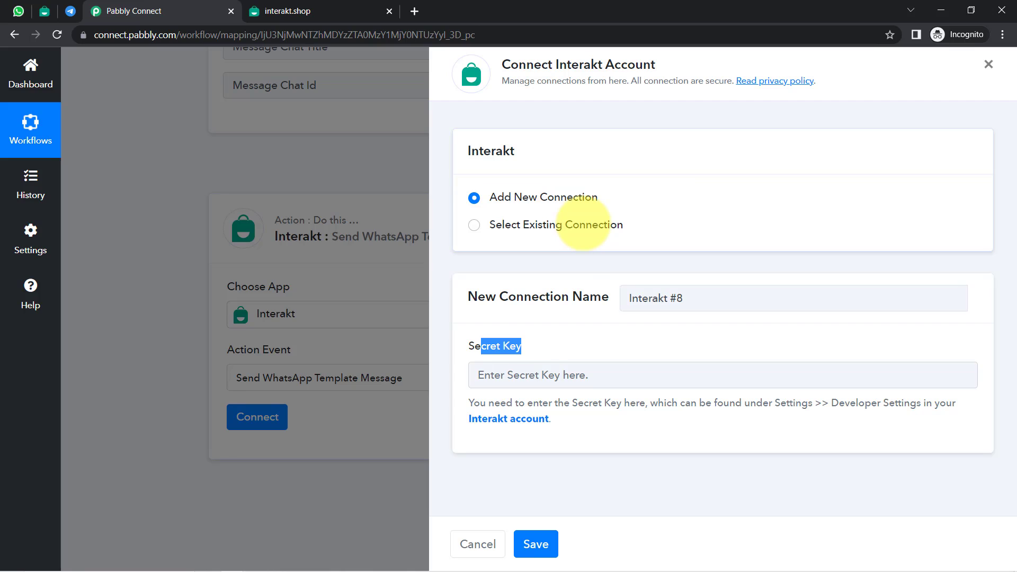
click(584, 223)
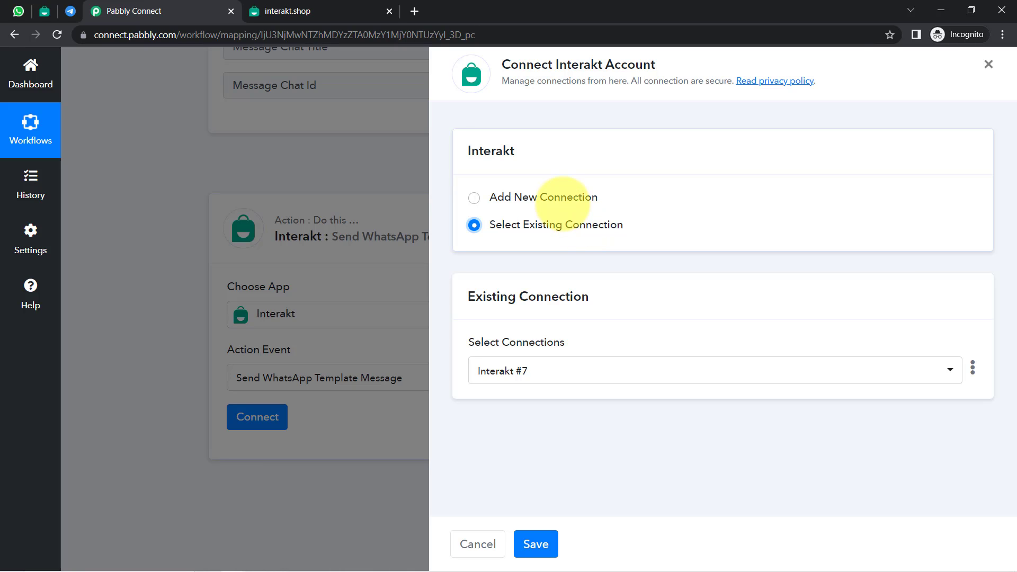
click(551, 198)
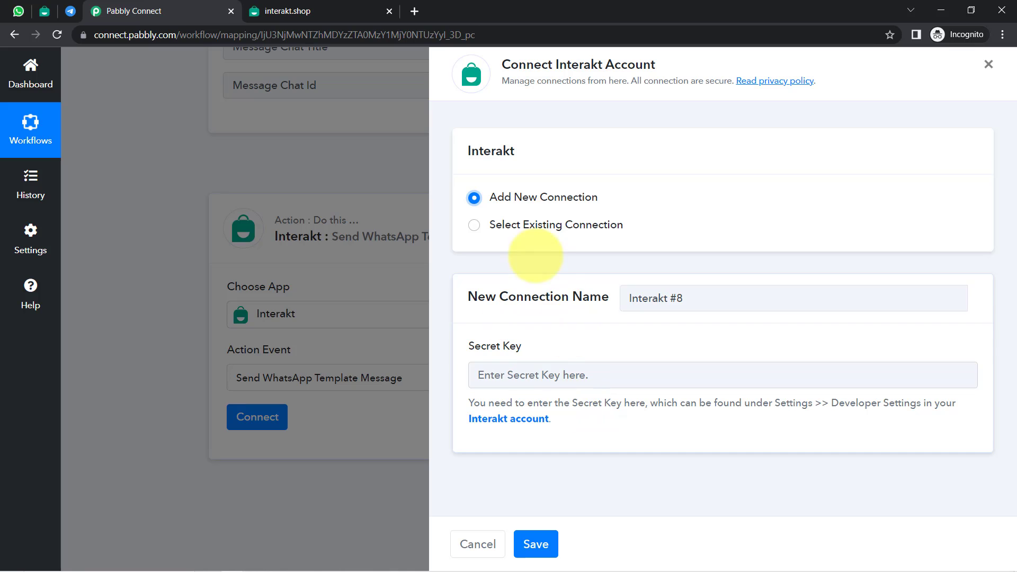
click(555, 222)
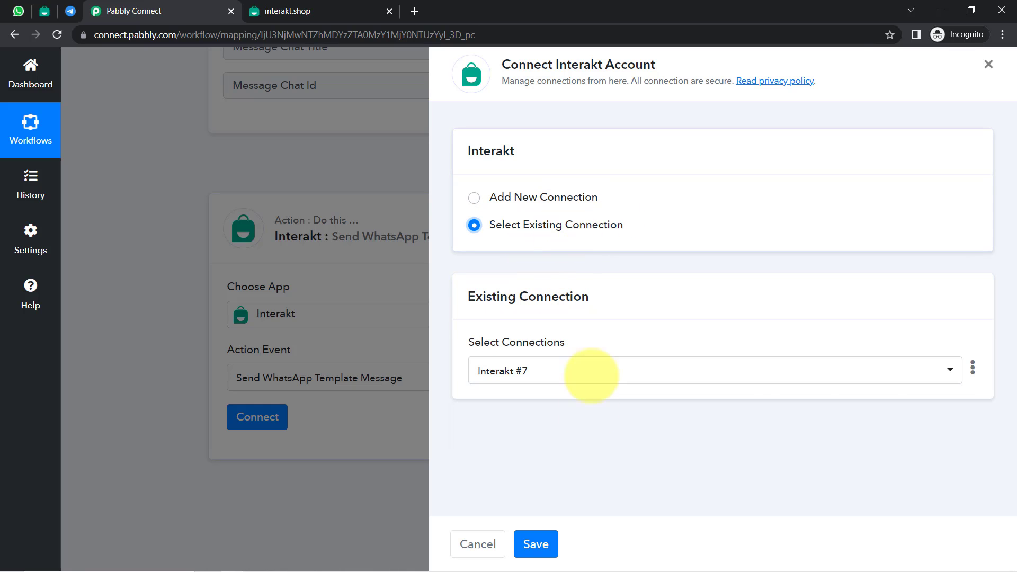
click(536, 545)
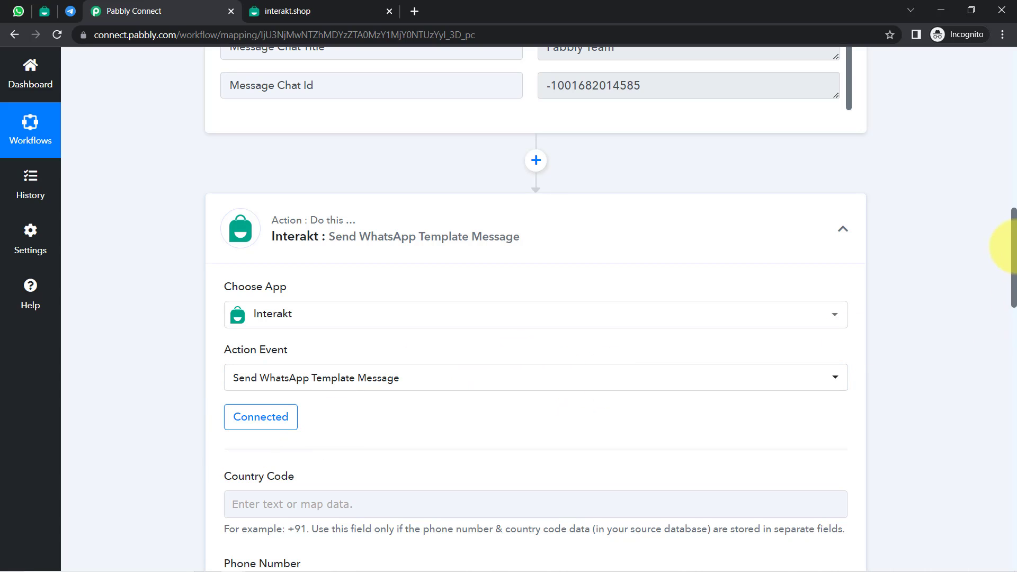
- Compare the Phone Number and Full Phone Number fields of the Send WhatsApp Template Message action
drag(1010, 240, 1011, 309)
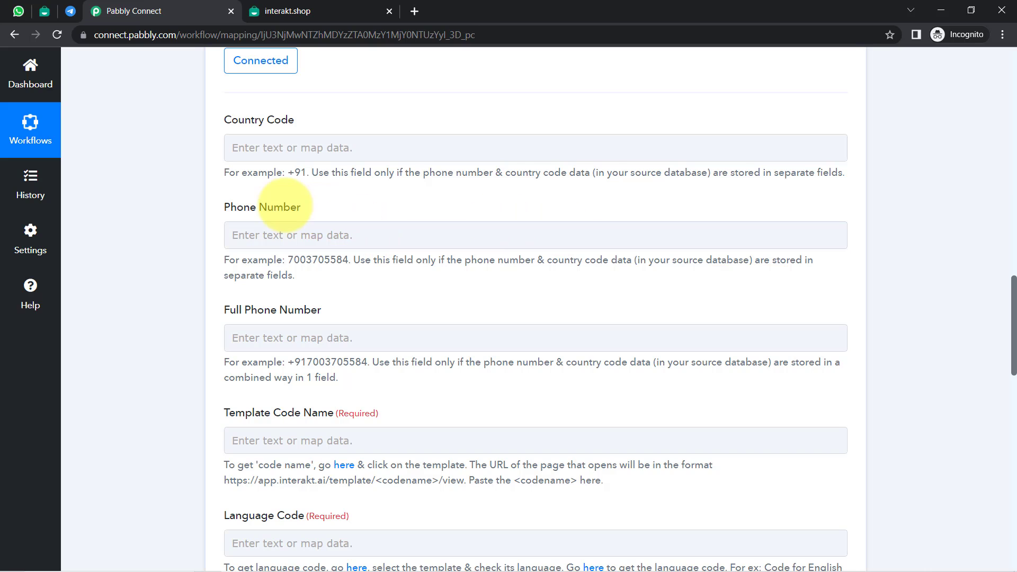
triple_click(231, 207)
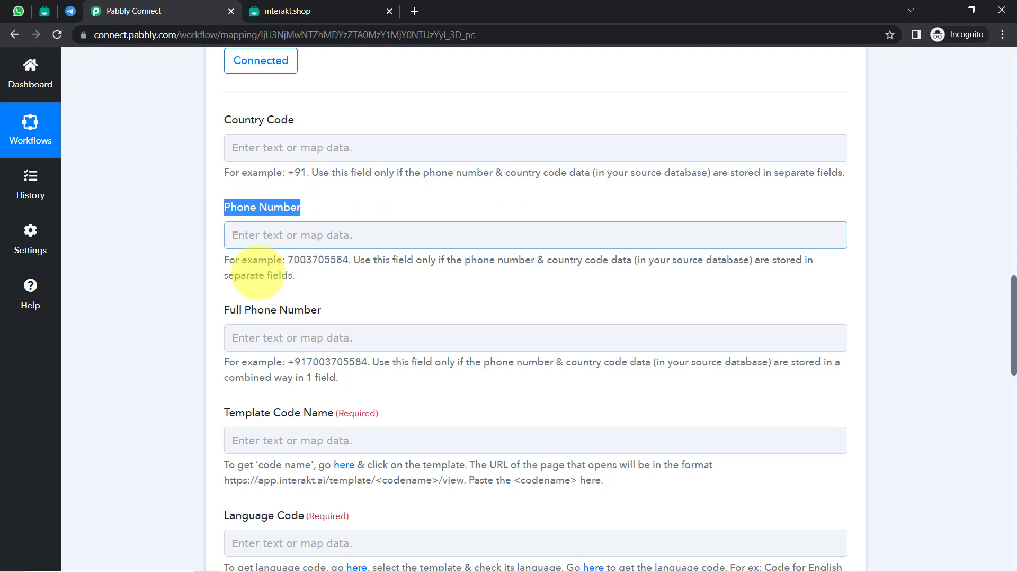
drag(240, 306, 306, 303)
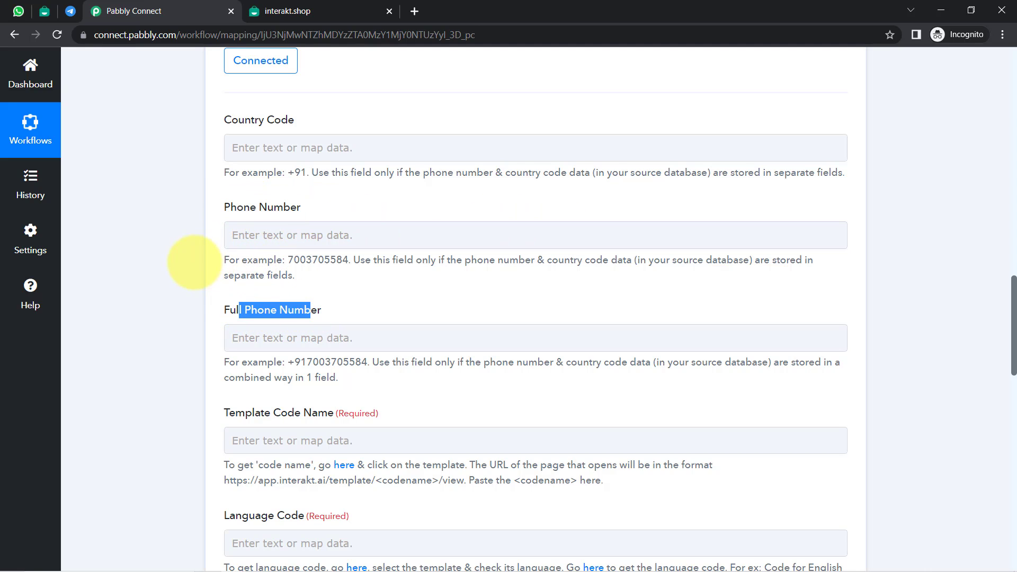
drag(249, 207, 300, 207)
drag(239, 311, 296, 312)
click(200, 220)
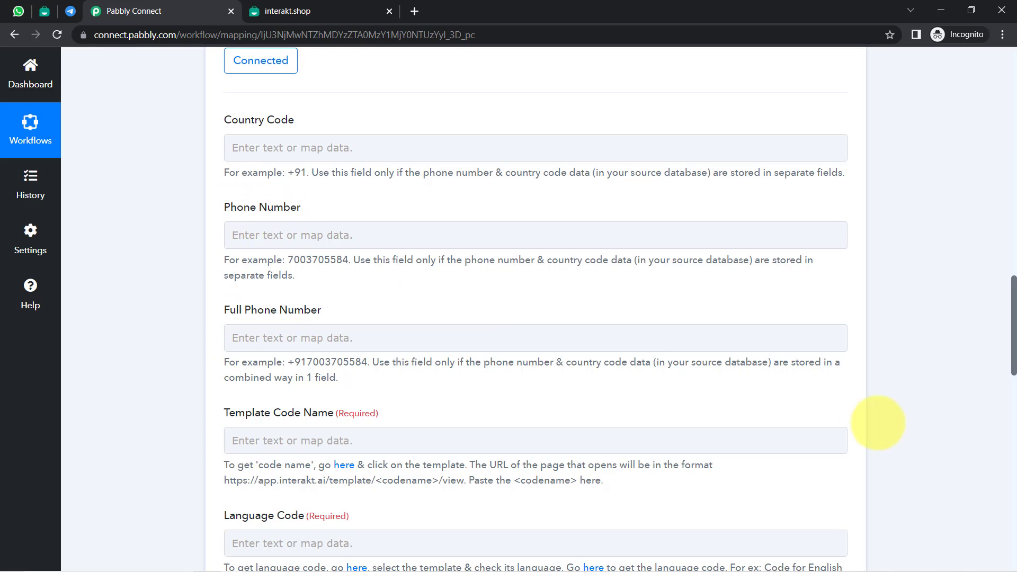
- Read the Important Note at the end of the action form about which phone number fields are mandatory
drag(1012, 299, 1000, 466)
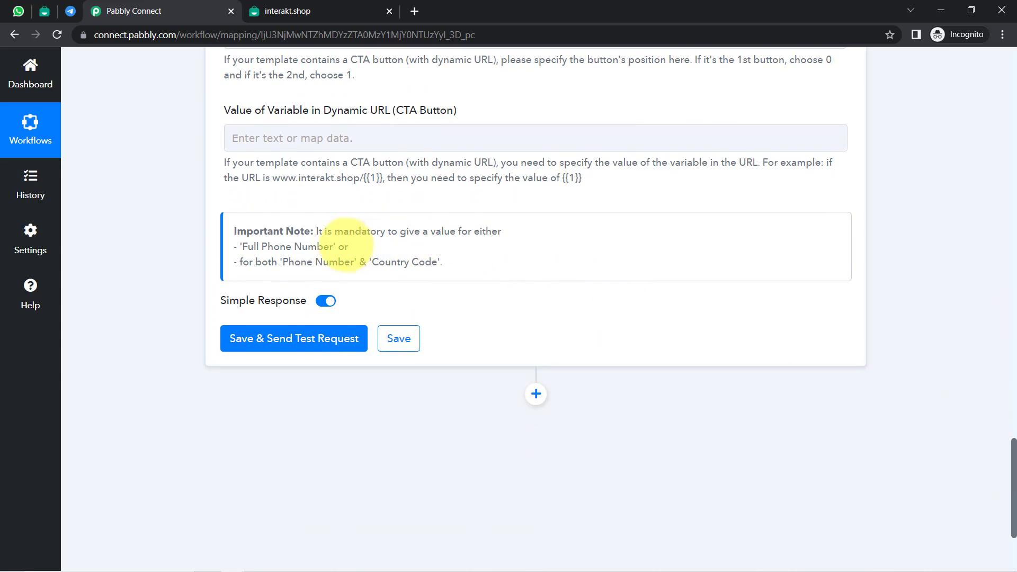
drag(325, 232, 477, 230)
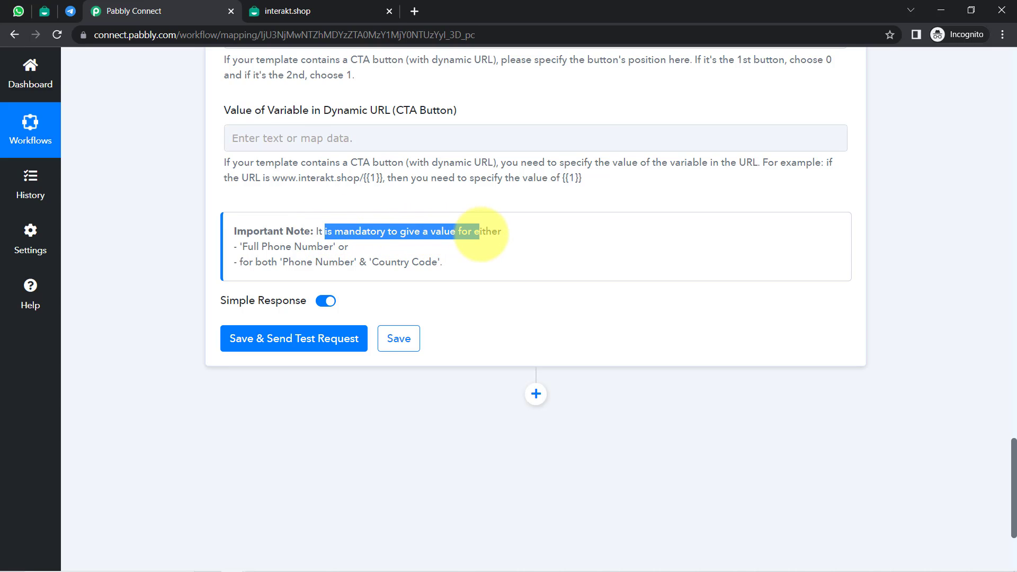
click(477, 231)
drag(257, 247, 440, 260)
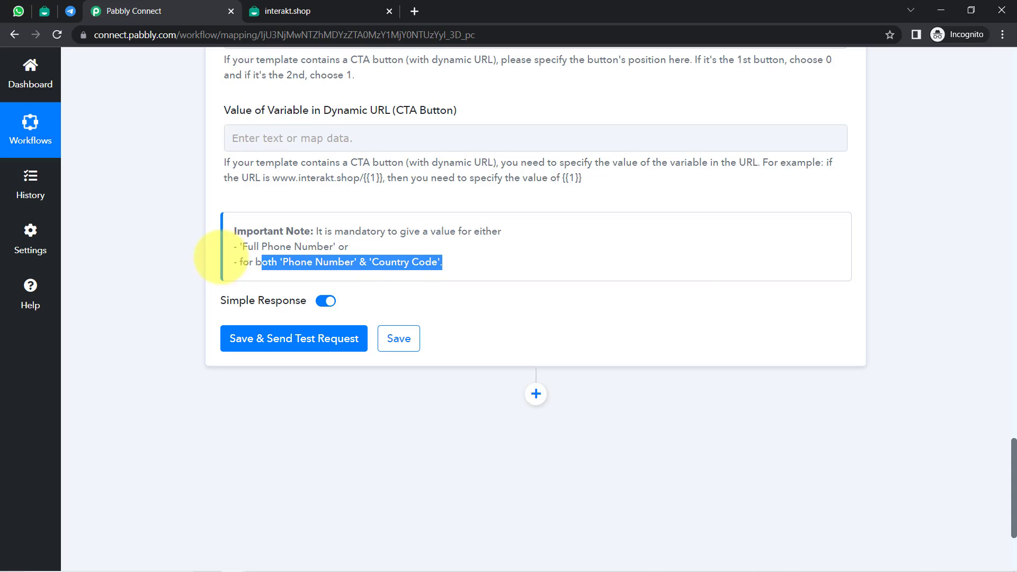
click(177, 272)
- Go back to the phone fields and examine the example formats for Country Code, Phone Number and Full Phone Number
scroll(999, 450, up, 4)
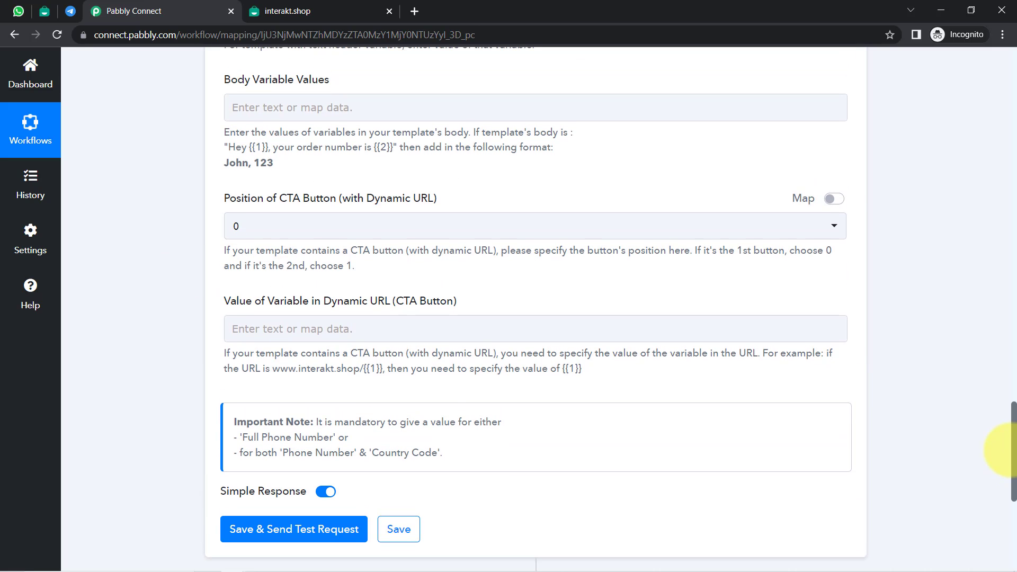
scroll(999, 448, up, 1)
scroll(999, 445, up, 2)
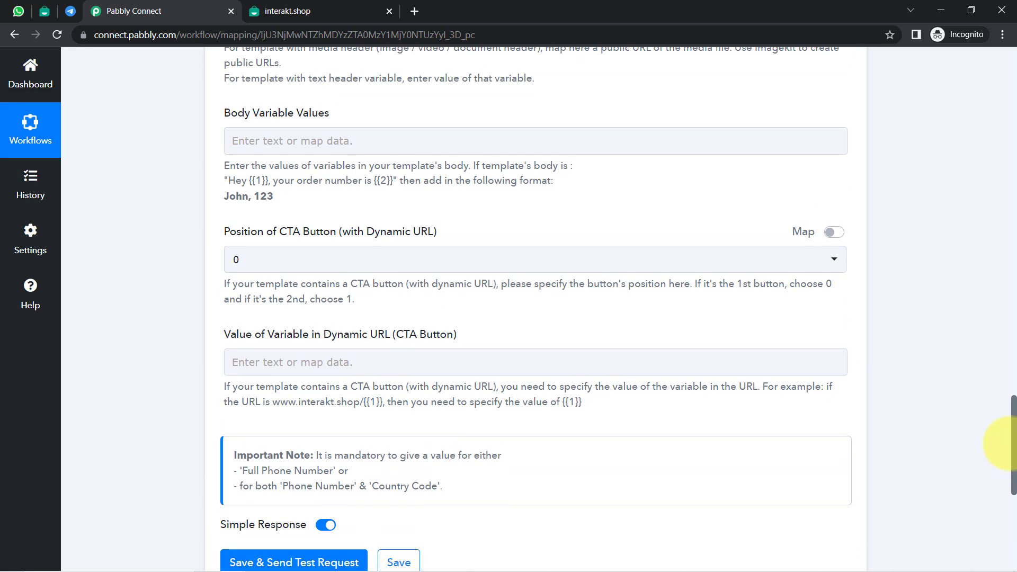
scroll(999, 427, up, 2)
scroll(999, 411, up, 1)
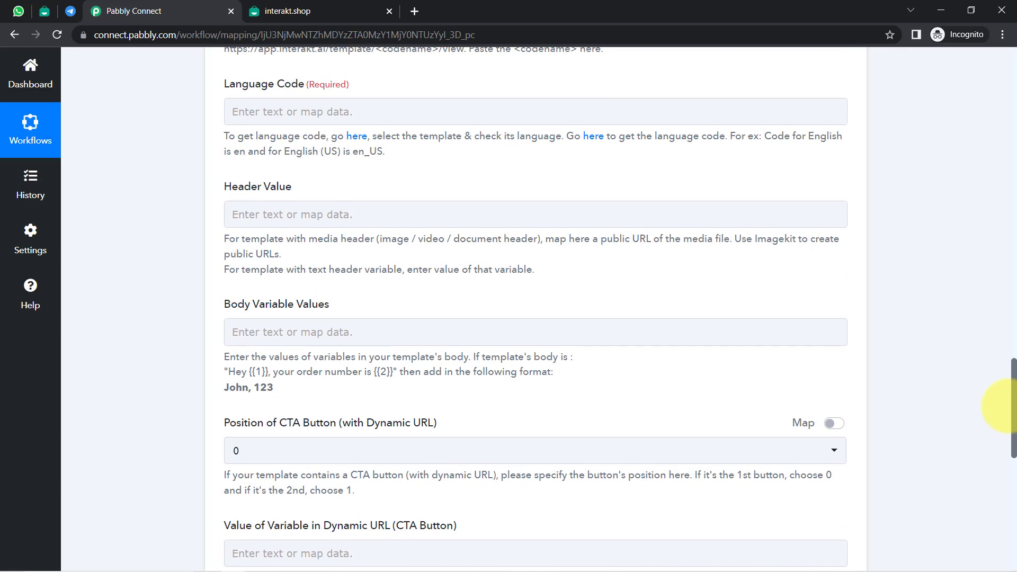
scroll(999, 407, up, 5)
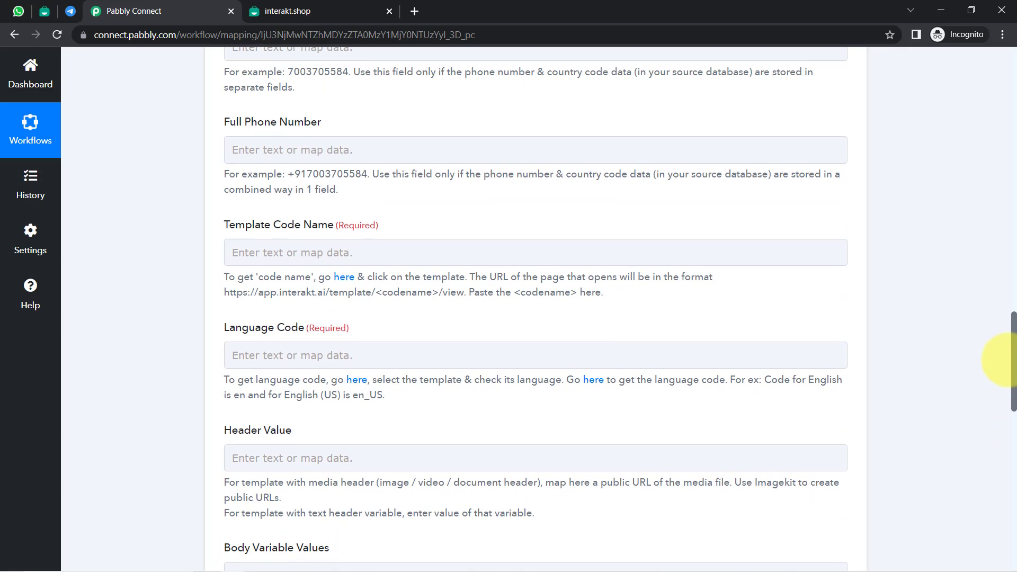
scroll(1006, 360, up, 3)
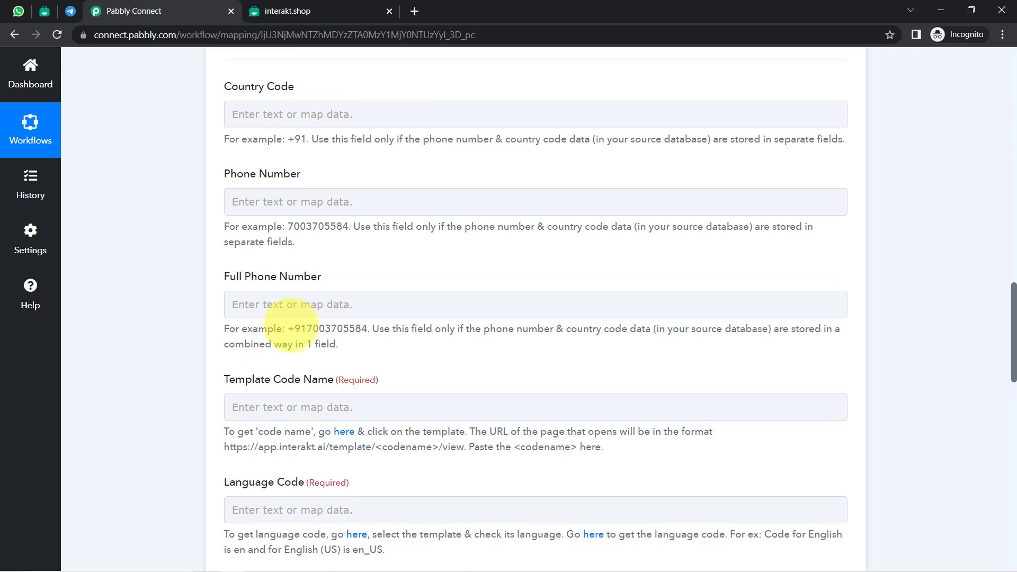
drag(307, 329, 373, 328)
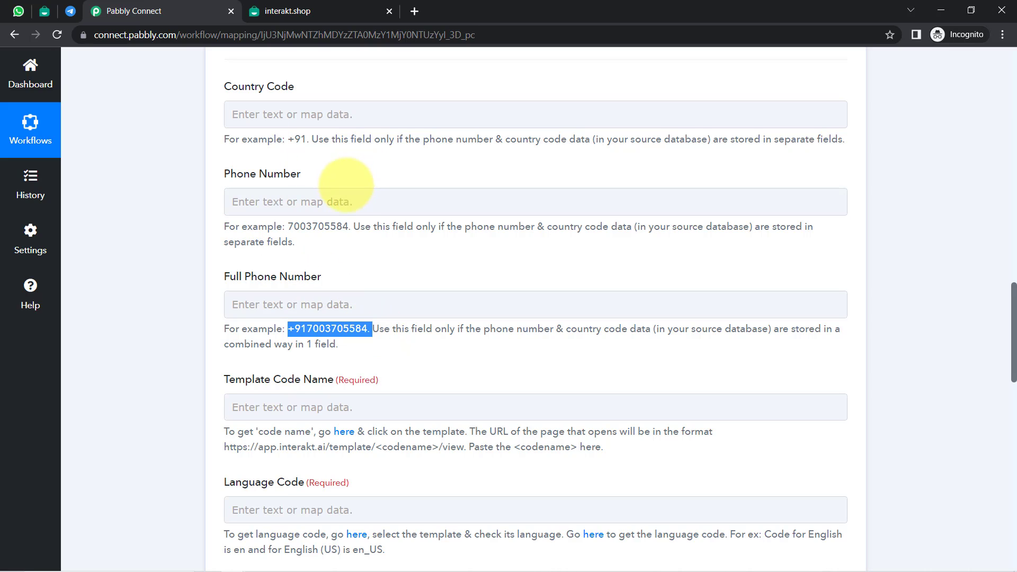
drag(287, 138, 319, 141)
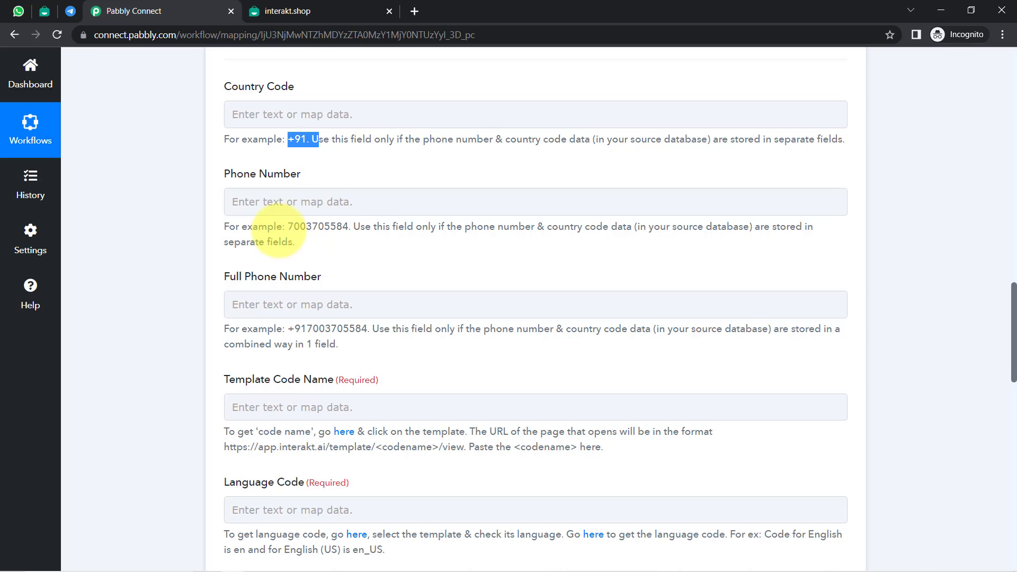
drag(289, 228, 325, 229)
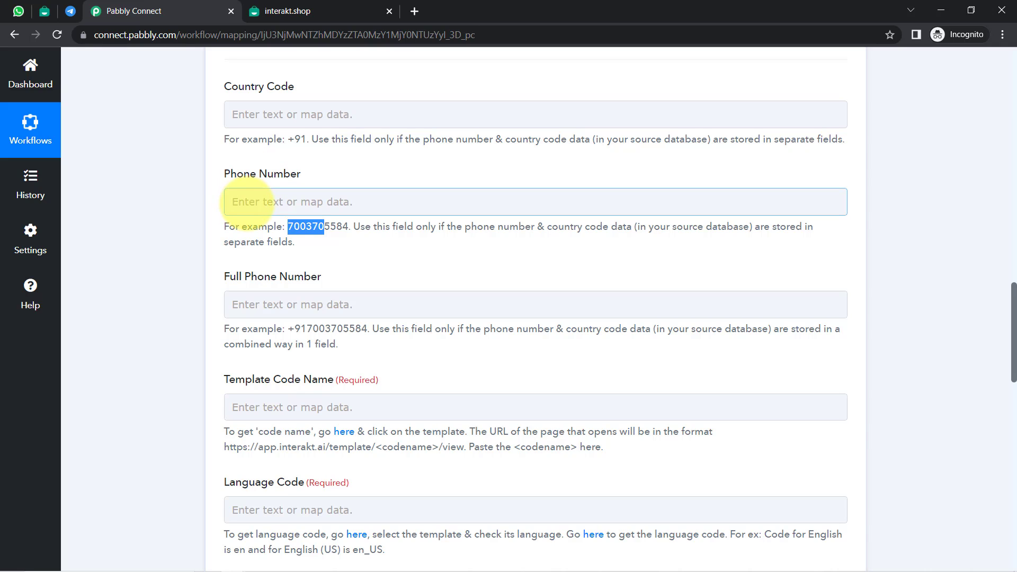
drag(229, 276, 312, 276)
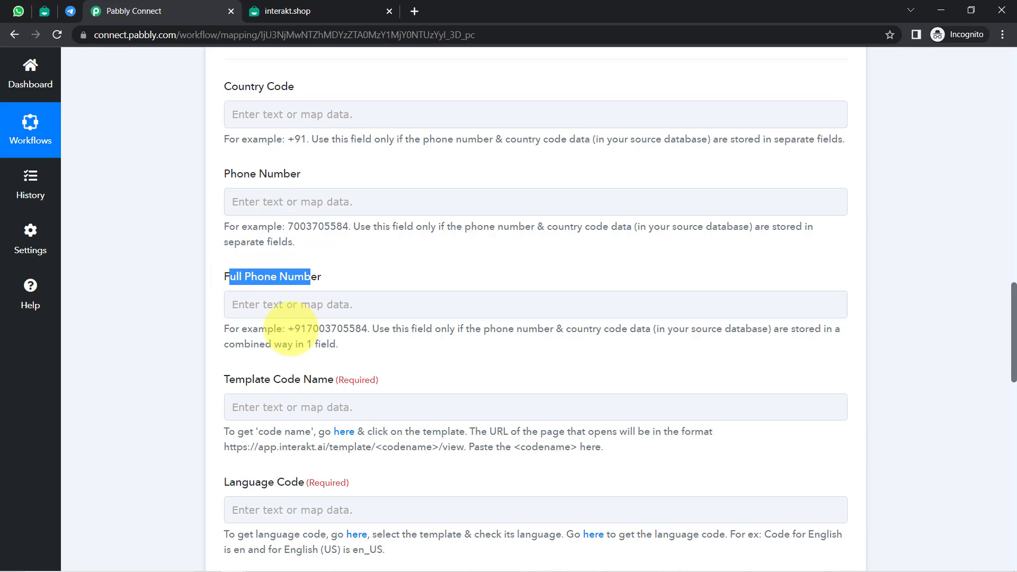
drag(288, 328, 307, 329)
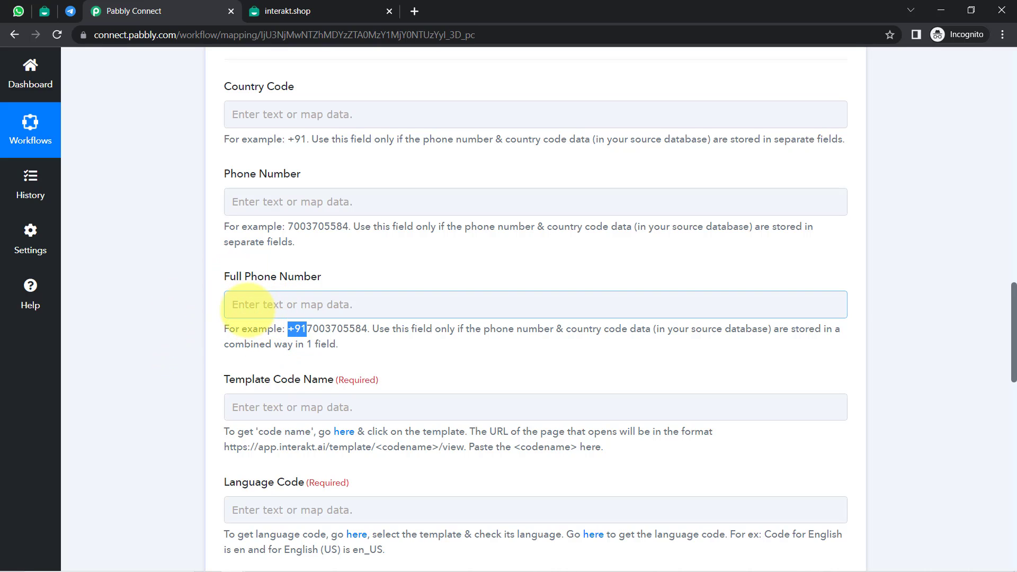
- Enter the recipient's WhatsApp number, including the country code, as the Full Phone Number
click(241, 304)
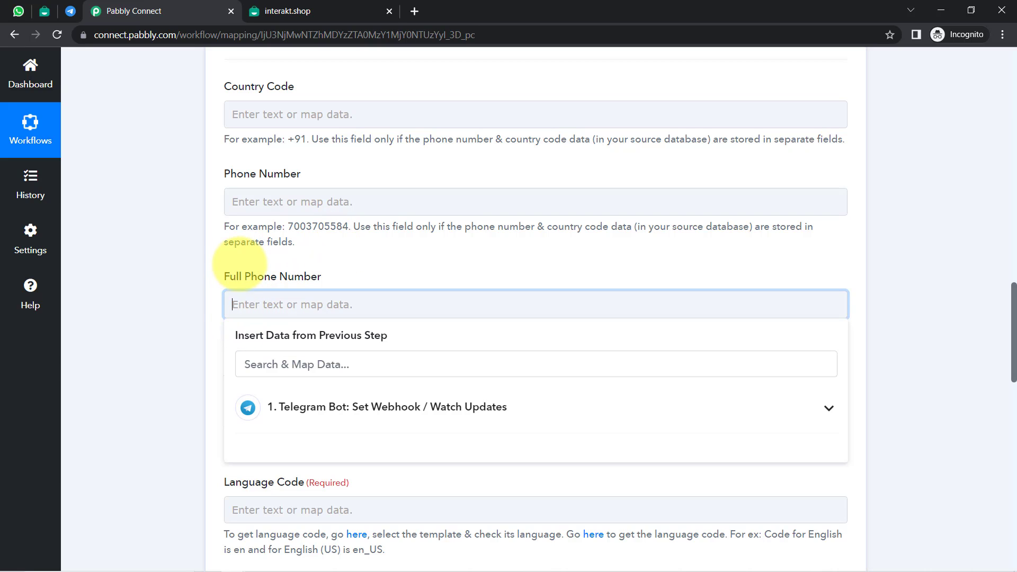
click(199, 291)
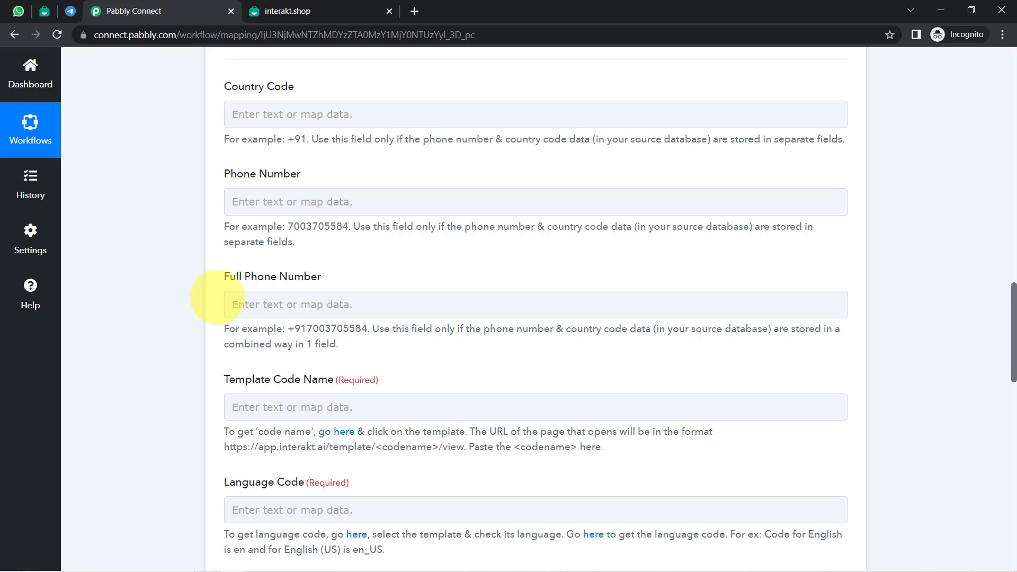
click(236, 305)
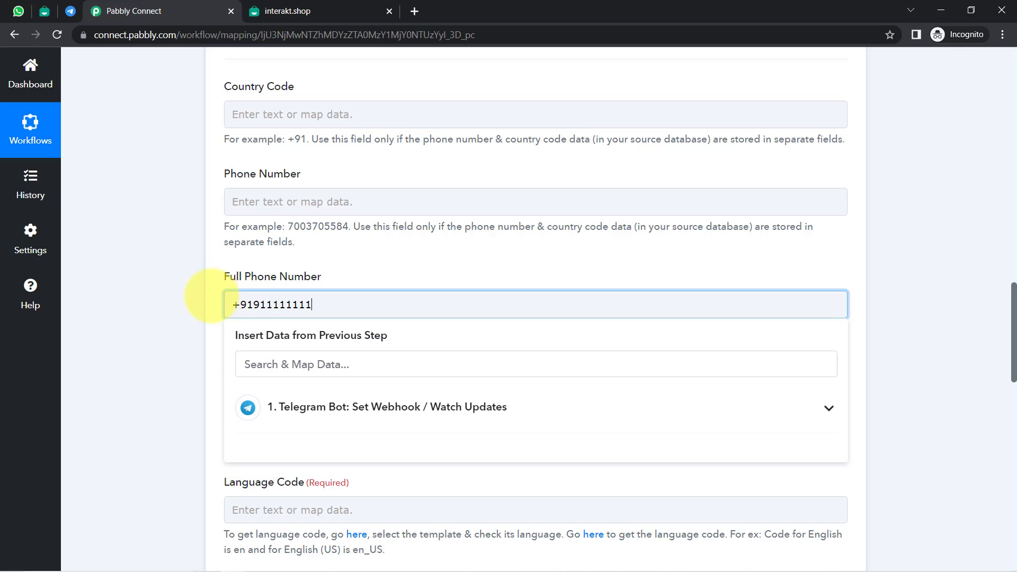
click(102, 295)
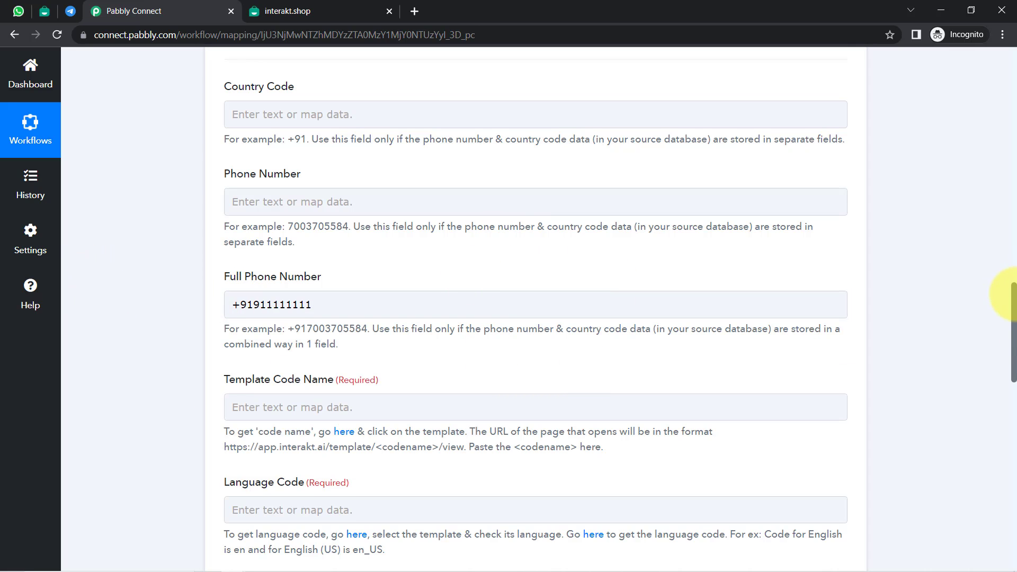
- Locate the required Template Code Name field in the action form and read how to obtain its value
drag(1004, 295, 1004, 322)
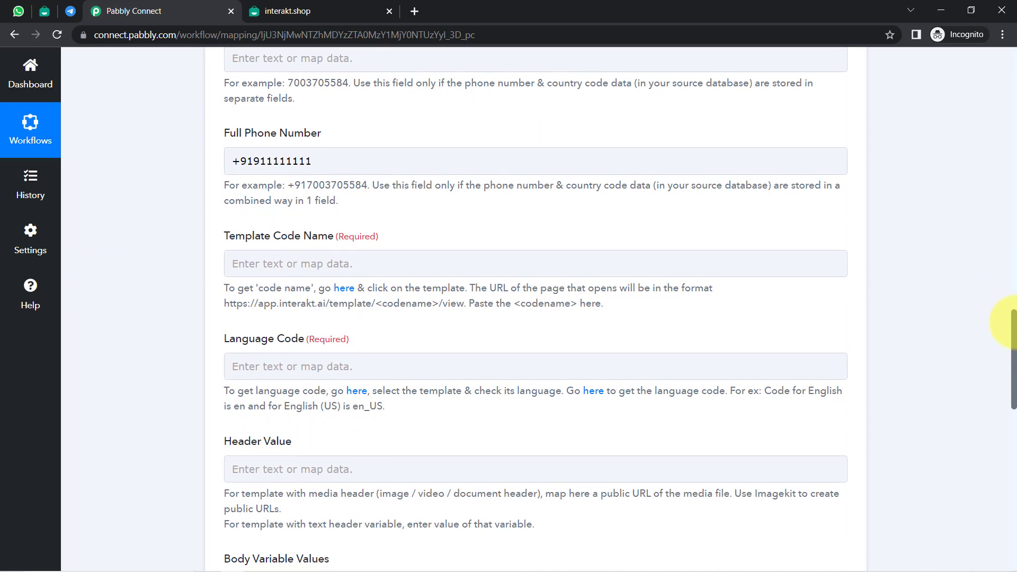
scroll(1004, 322, down, 1)
drag(235, 186, 307, 181)
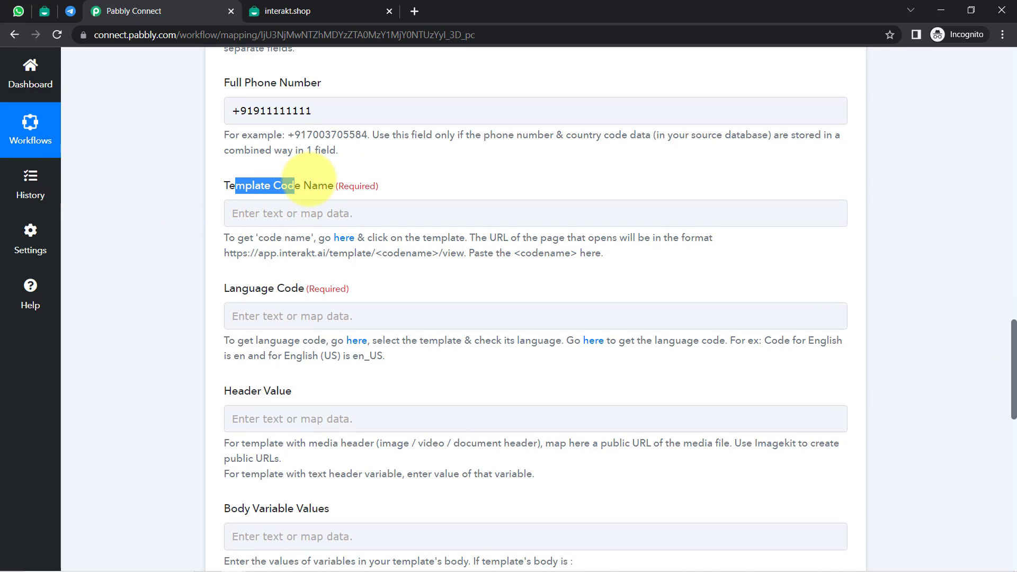
- Switch to Interakt, open the list of WhatsApp templates and browse the active ones
click(45, 11)
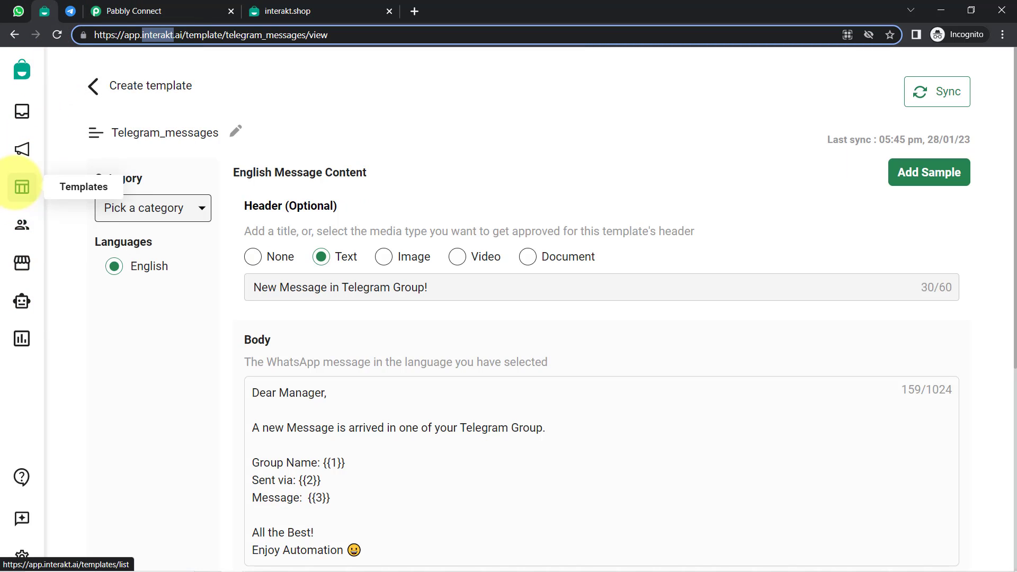
click(21, 187)
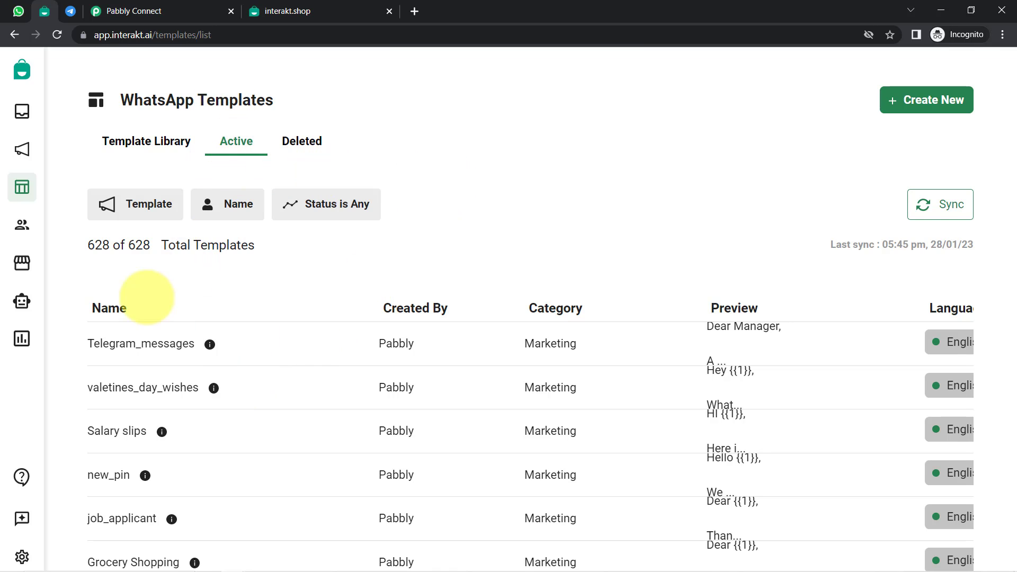
scroll(159, 328, down, 10)
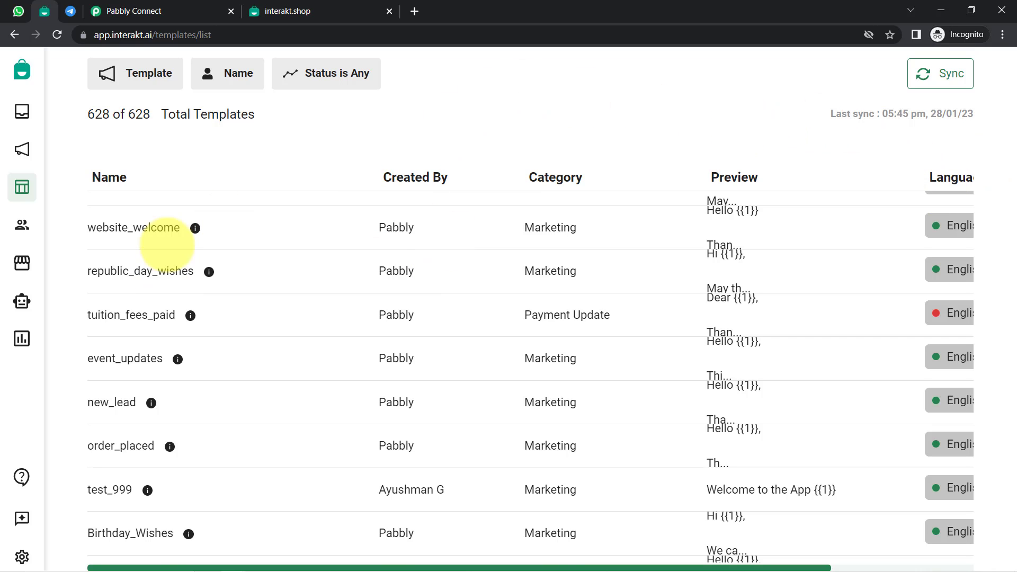
scroll(137, 297, up, 5)
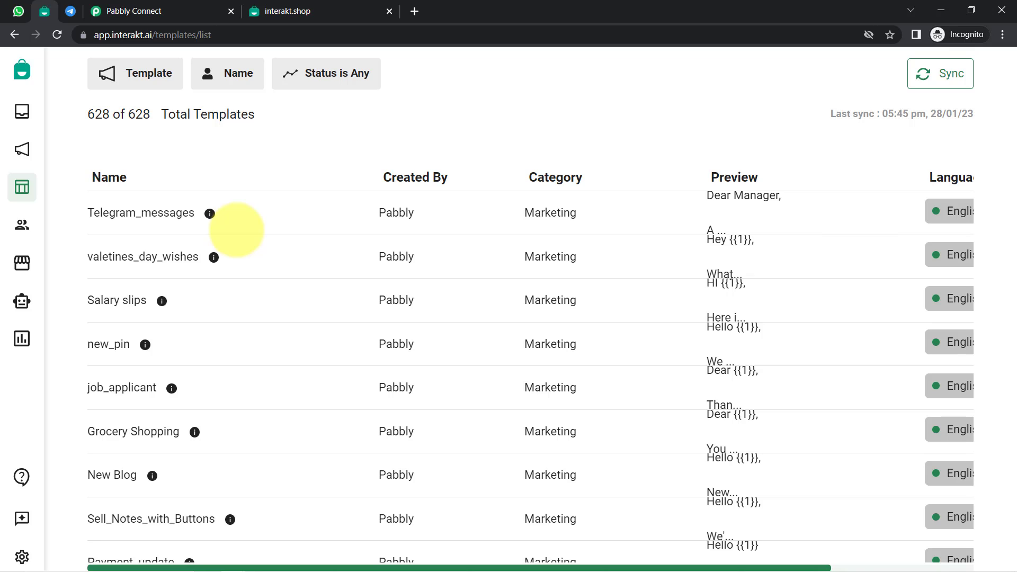
scroll(988, 212, up, 3)
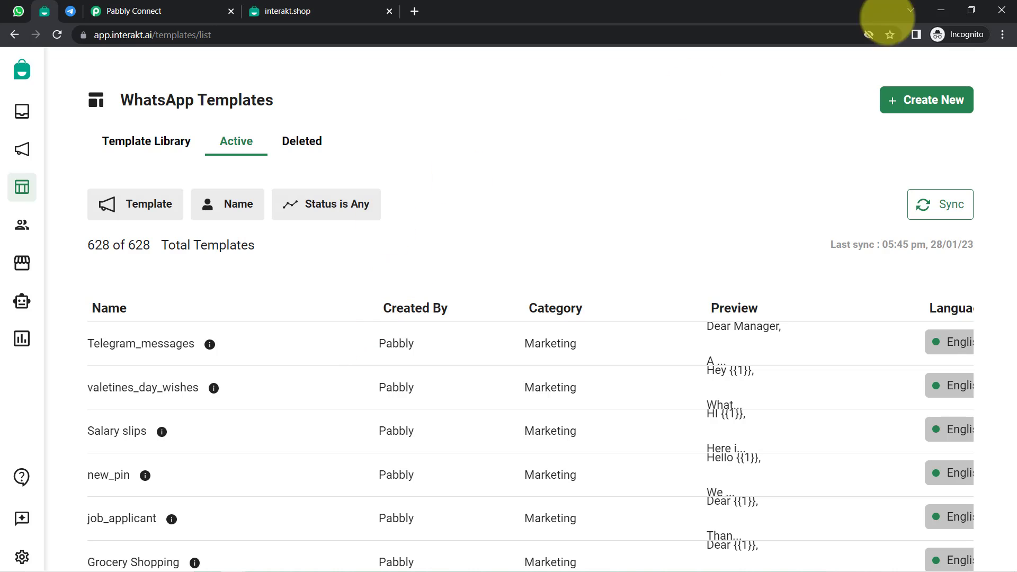
- Reduce the browser zoom of the templates list to 90% and look through the templates' Languages and Action columns
click(1002, 35)
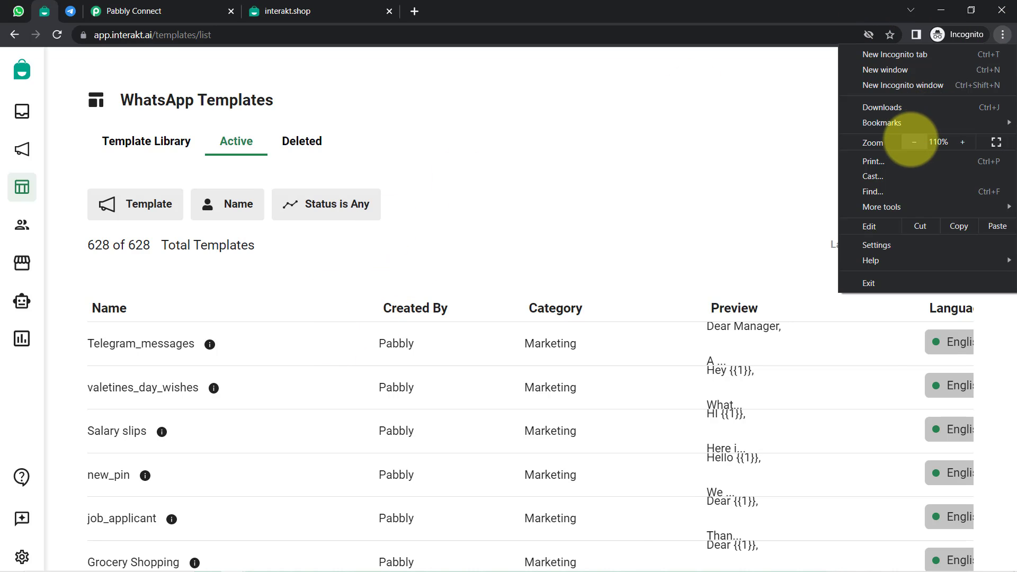
click(914, 142)
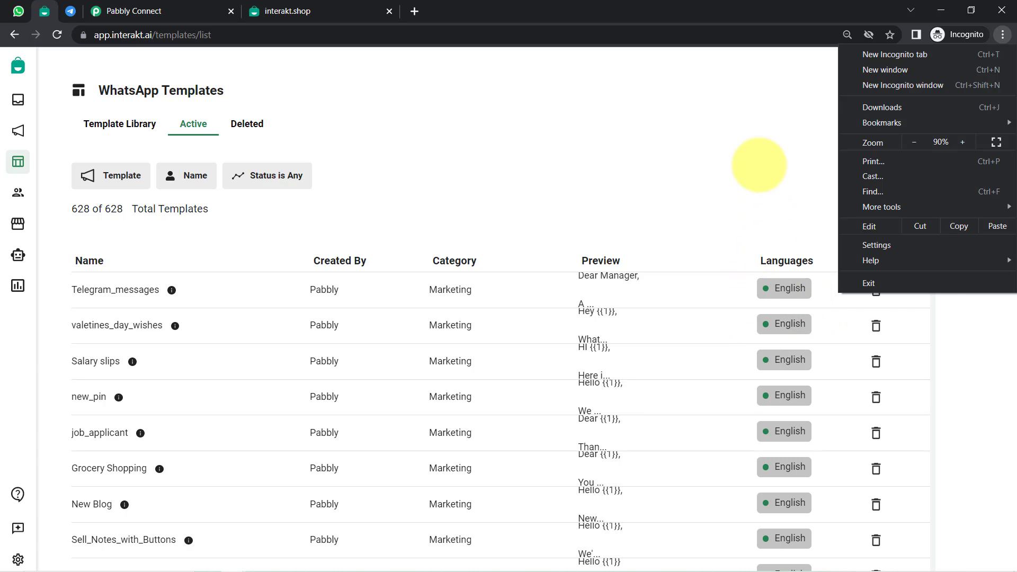
click(763, 156)
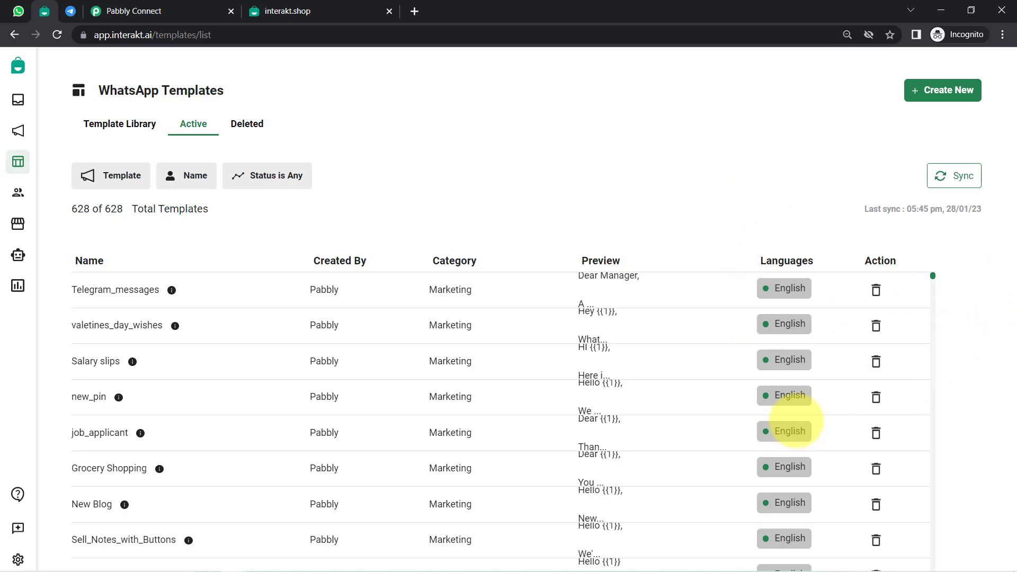
scroll(790, 424, down, 6)
scroll(795, 407, down, 4)
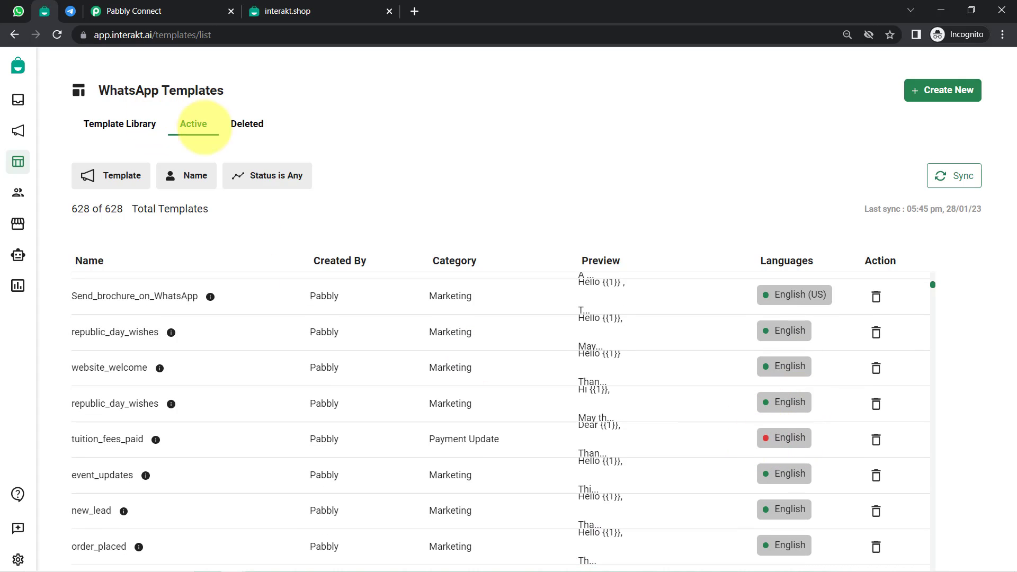
- View the available status filter options without applying one and browse the active templates again
click(281, 175)
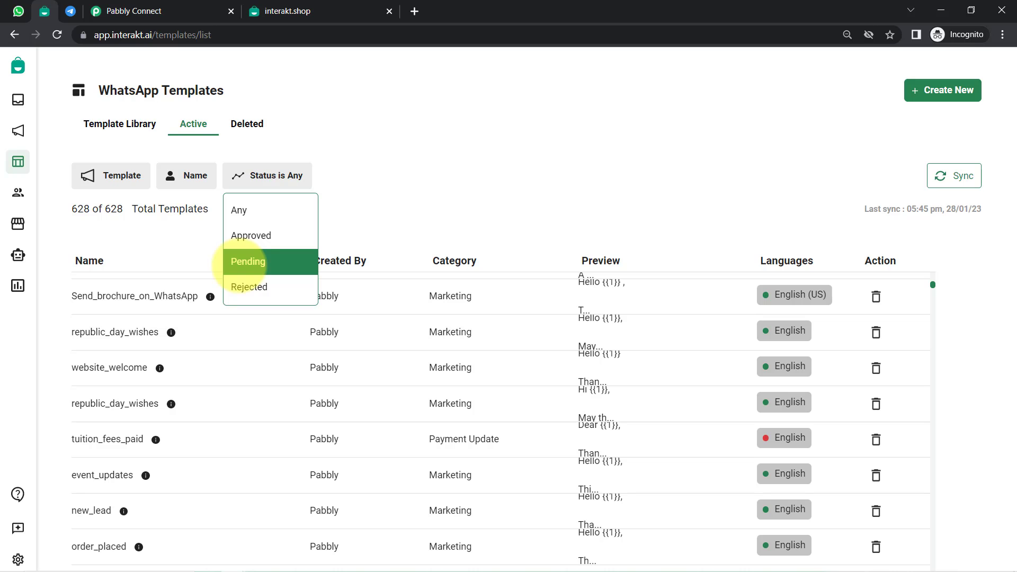
click(578, 145)
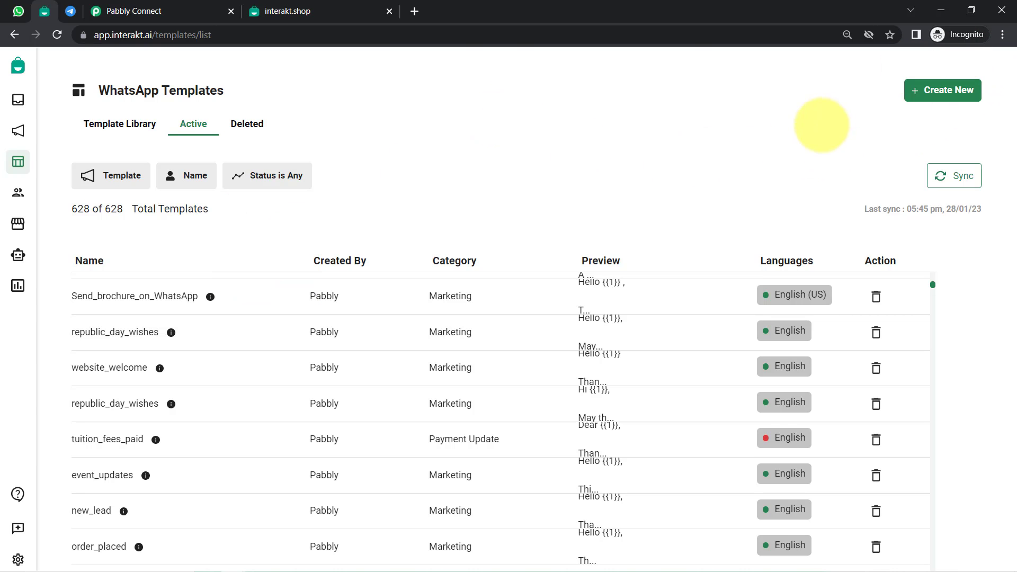
scroll(182, 350, up, 6)
scroll(182, 349, down, 2)
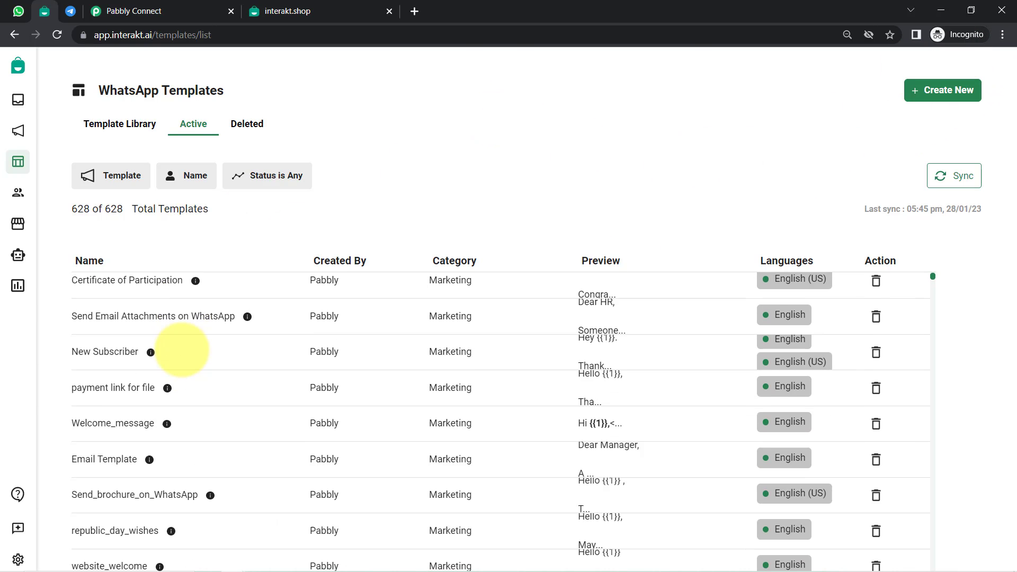
scroll(182, 350, down, 3)
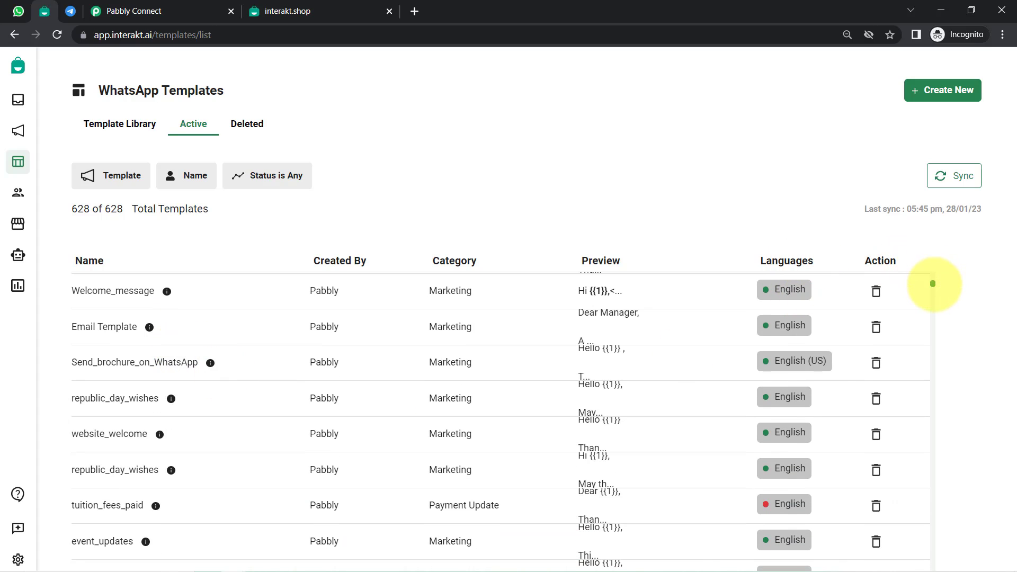
scroll(933, 284, up, 5)
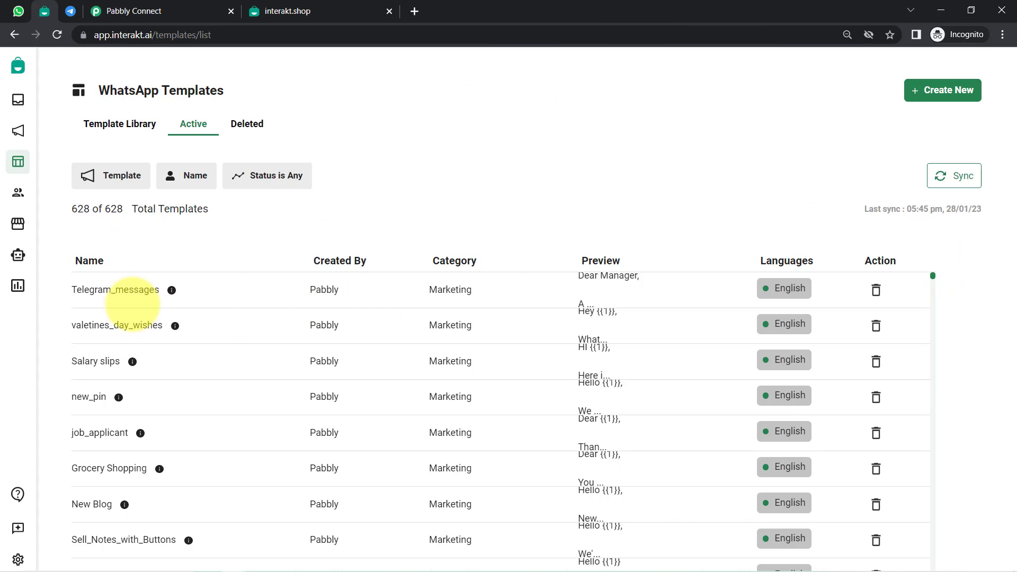
- Open the Telegram_messages template and examine its name, language and header settings
click(125, 287)
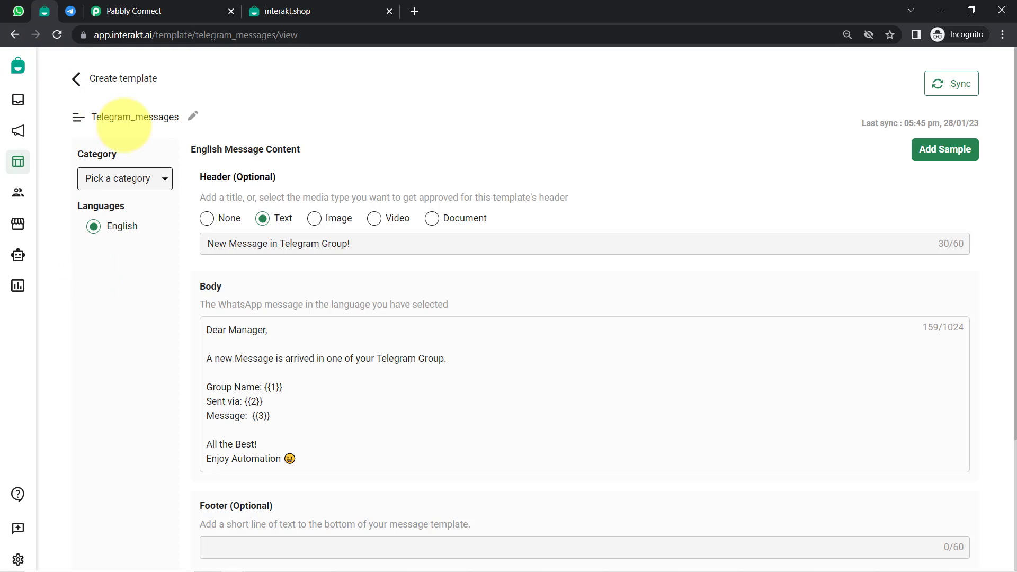
drag(96, 124, 146, 124)
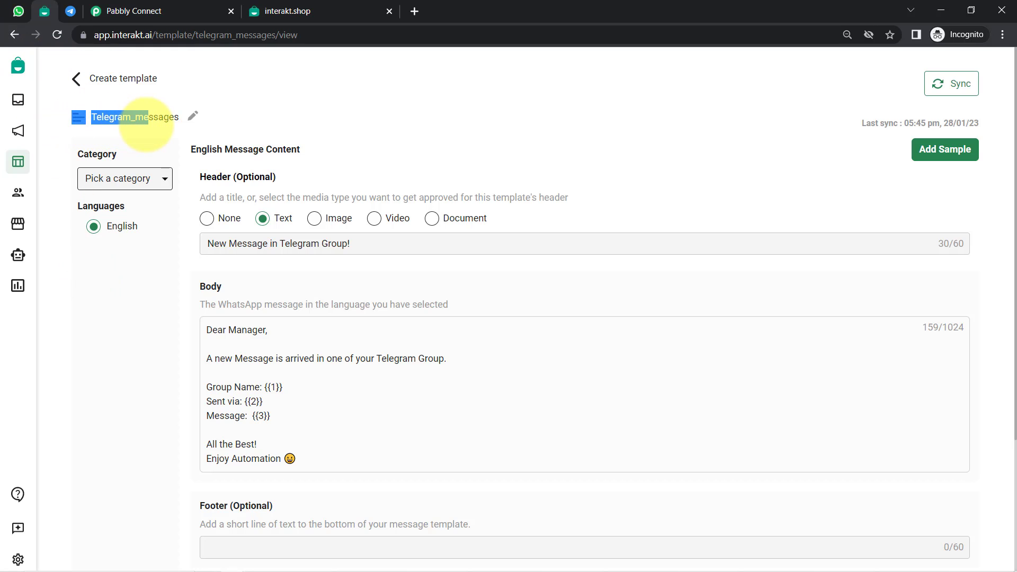
click(204, 147)
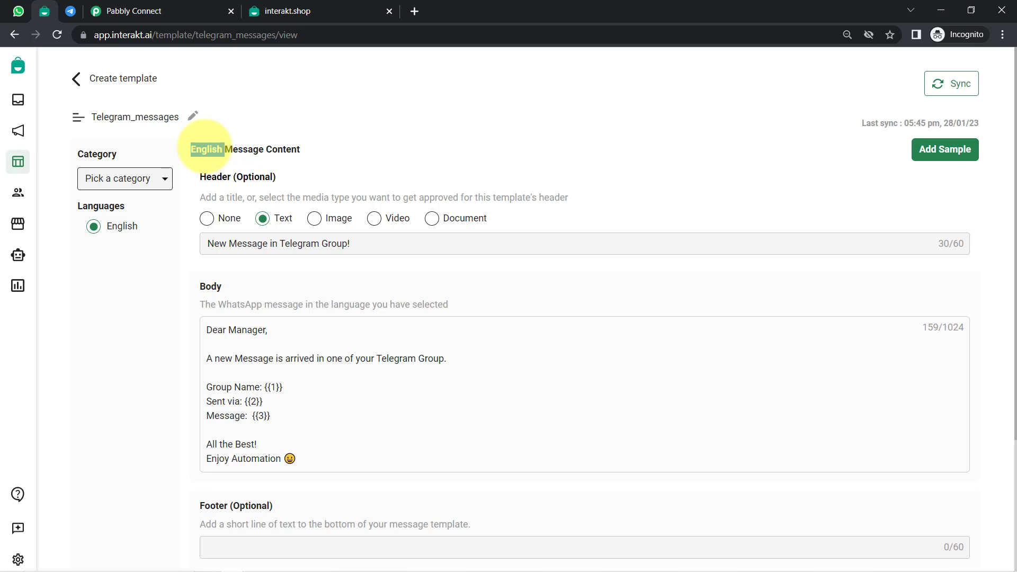
drag(201, 177, 273, 176)
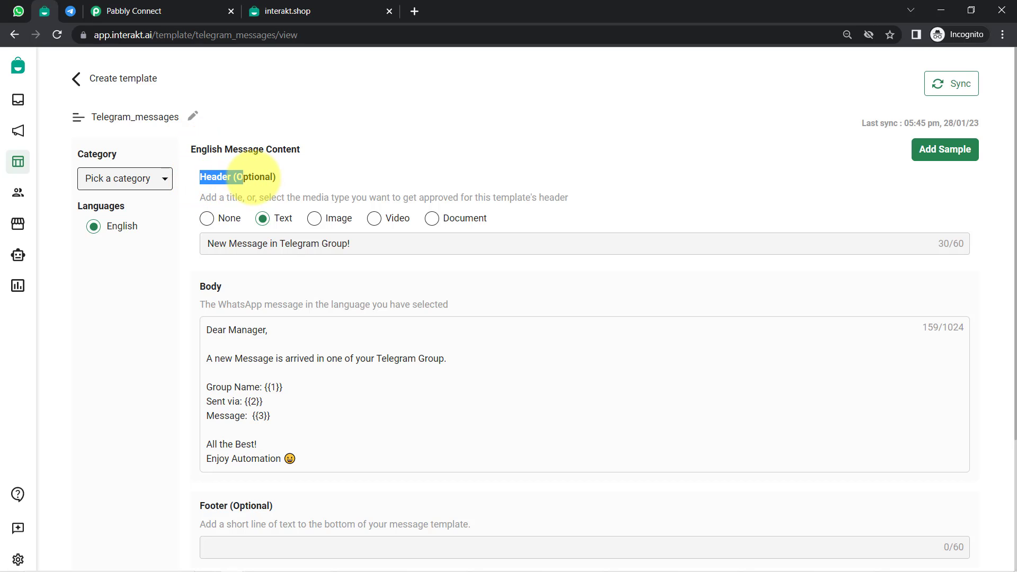
click(255, 176)
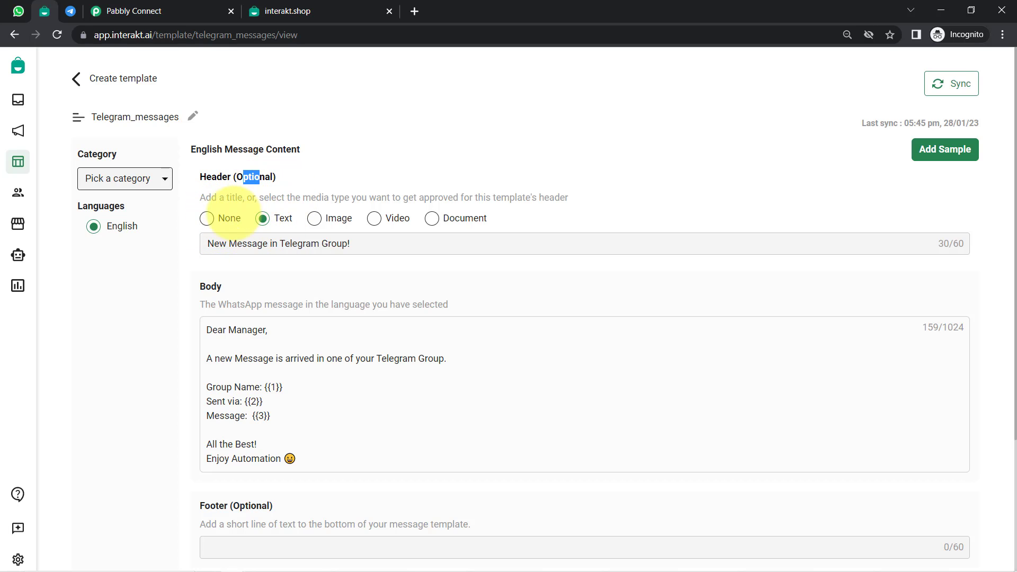
- Check how the template's header appears in the received message in WhatsApp Web, and return to the Interakt template
click(19, 11)
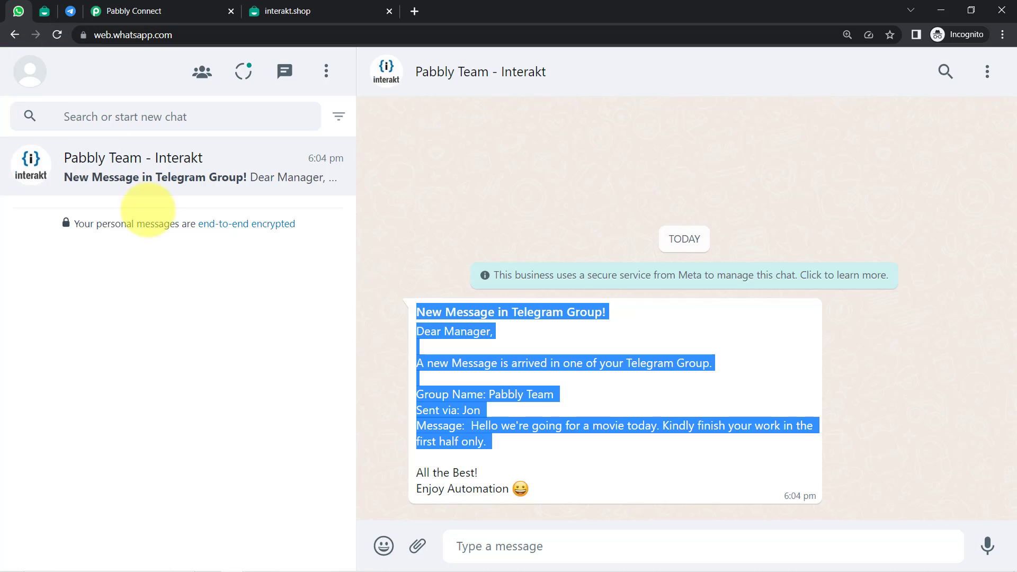
click(434, 318)
drag(418, 313, 526, 312)
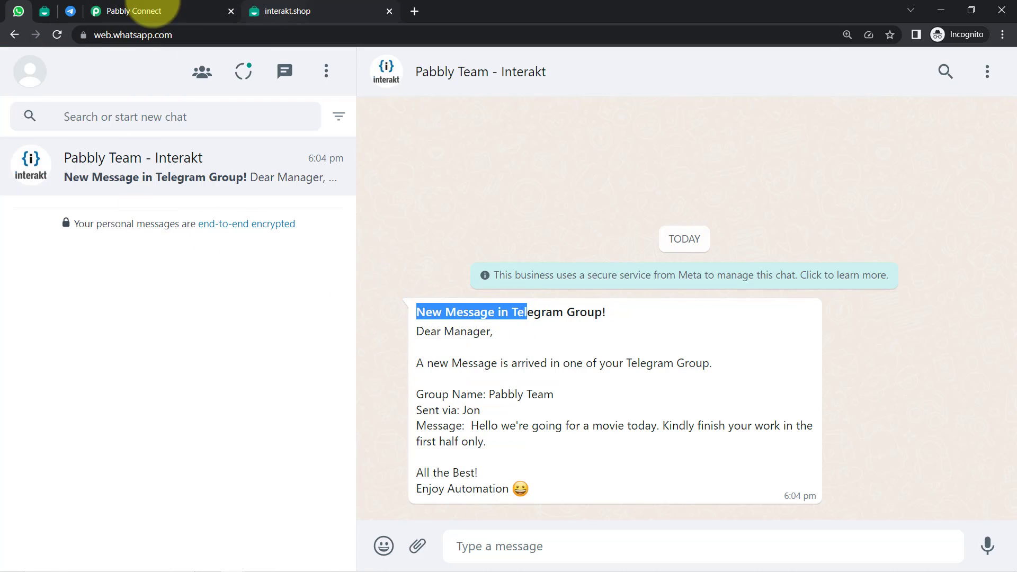
click(276, 10)
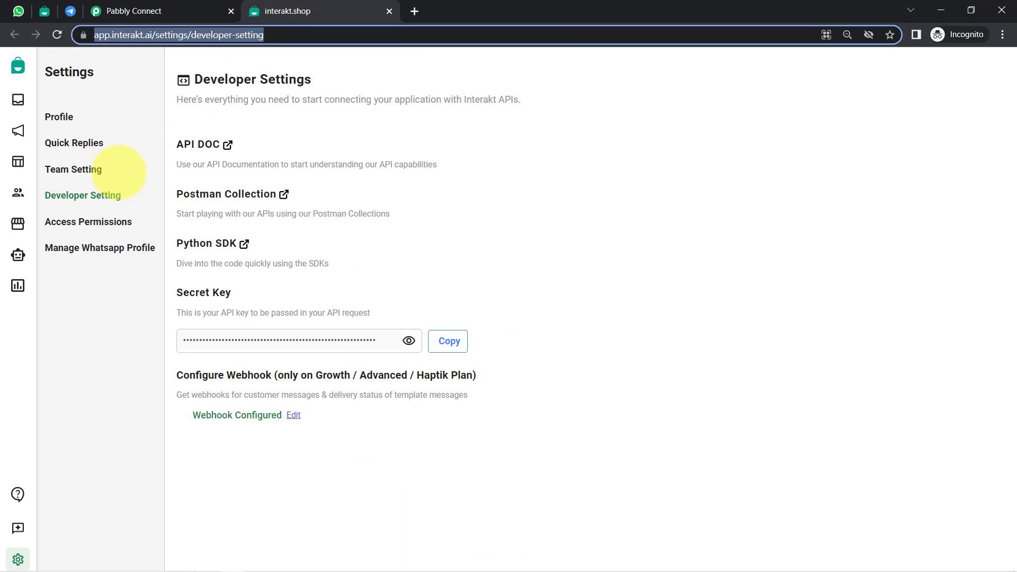
click(45, 11)
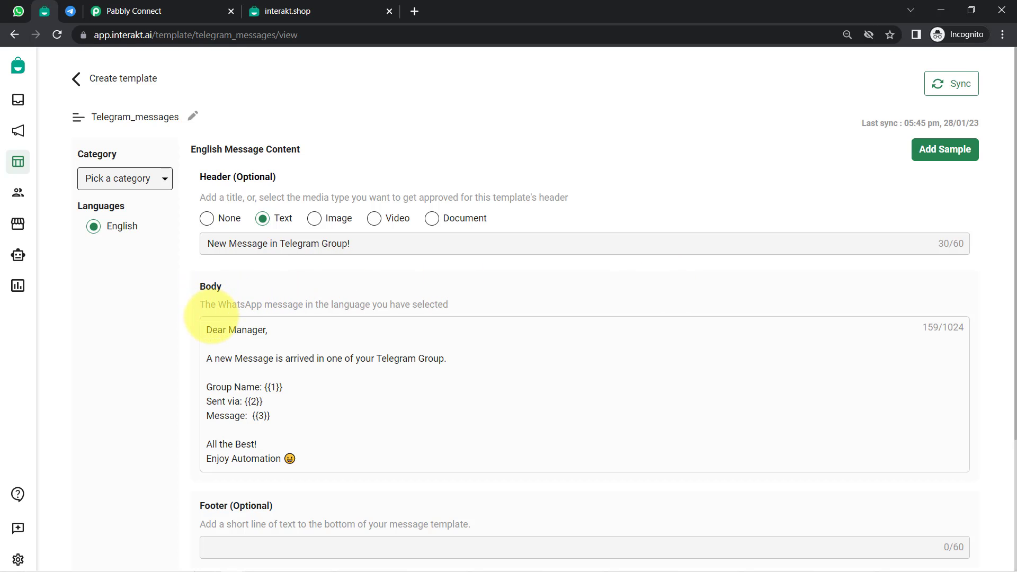
- Examine the template's body text and its variable placeholders {{1}}, {{2}} and {{3}}
drag(212, 329, 273, 417)
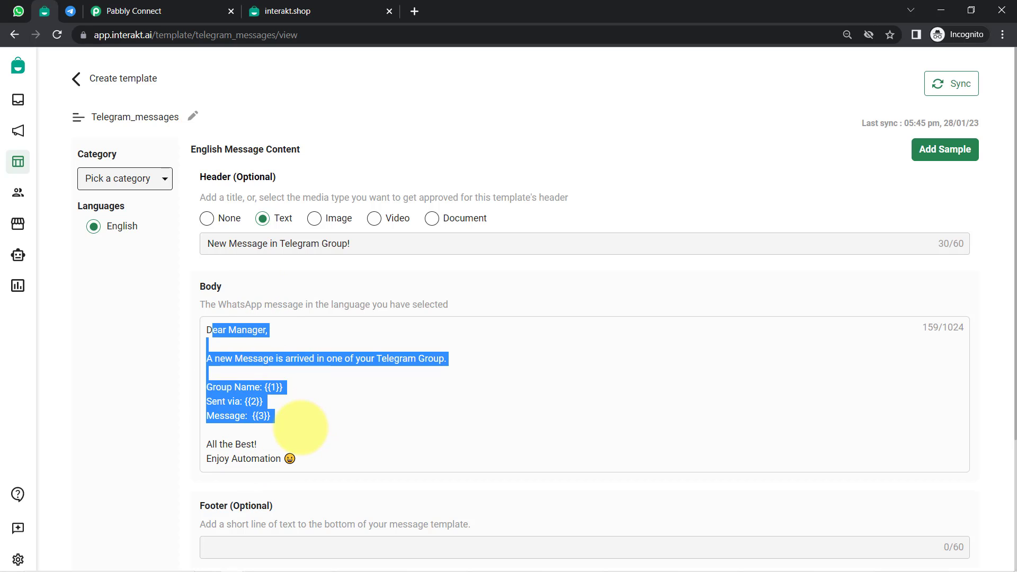
click(294, 421)
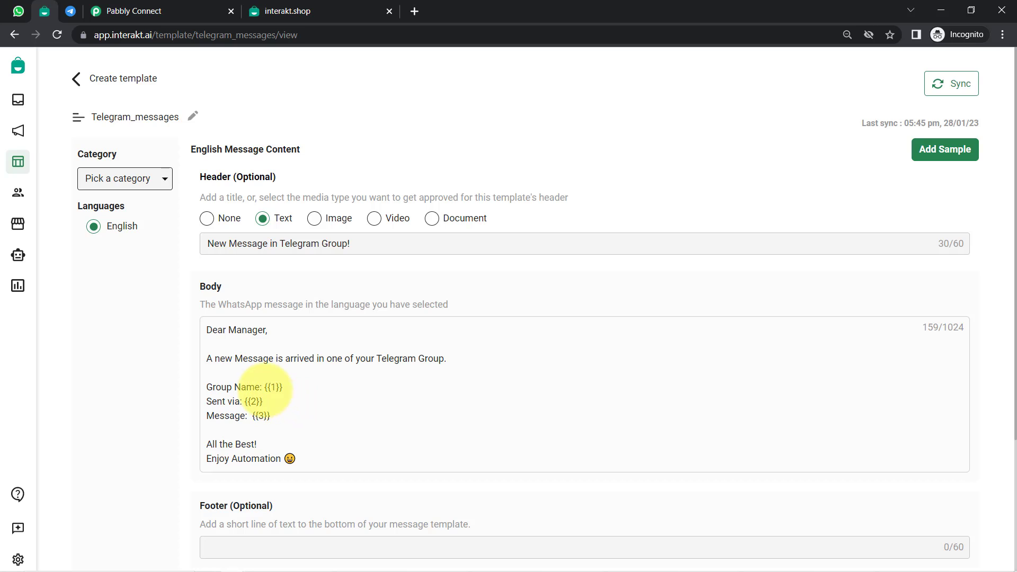
drag(265, 387, 246, 416)
click(270, 416)
mouse_move(265, 387)
mouse_down()
mouse_move(290, 383)
mouse_move(264, 401)
mouse_up()
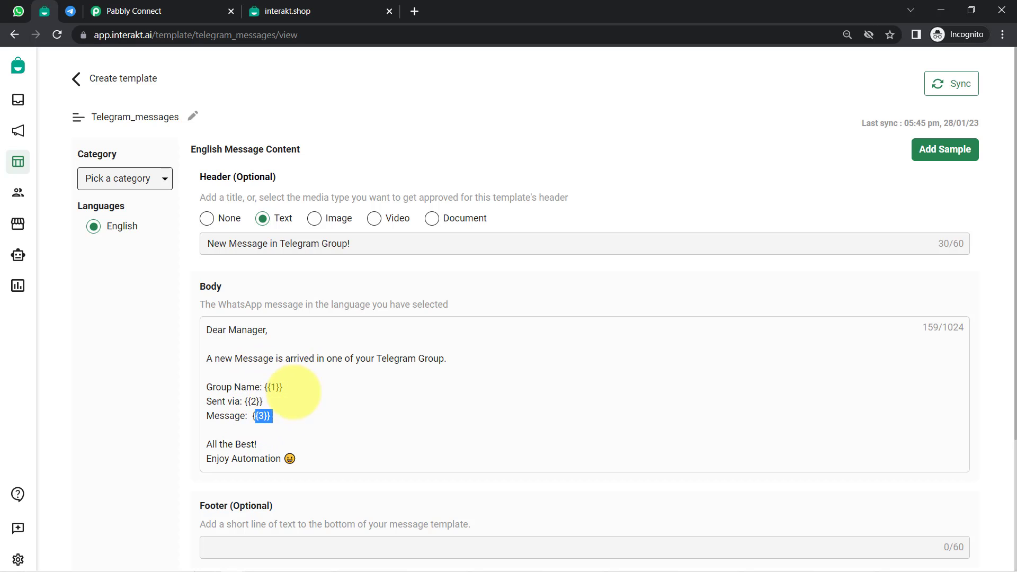
drag(208, 345, 278, 440)
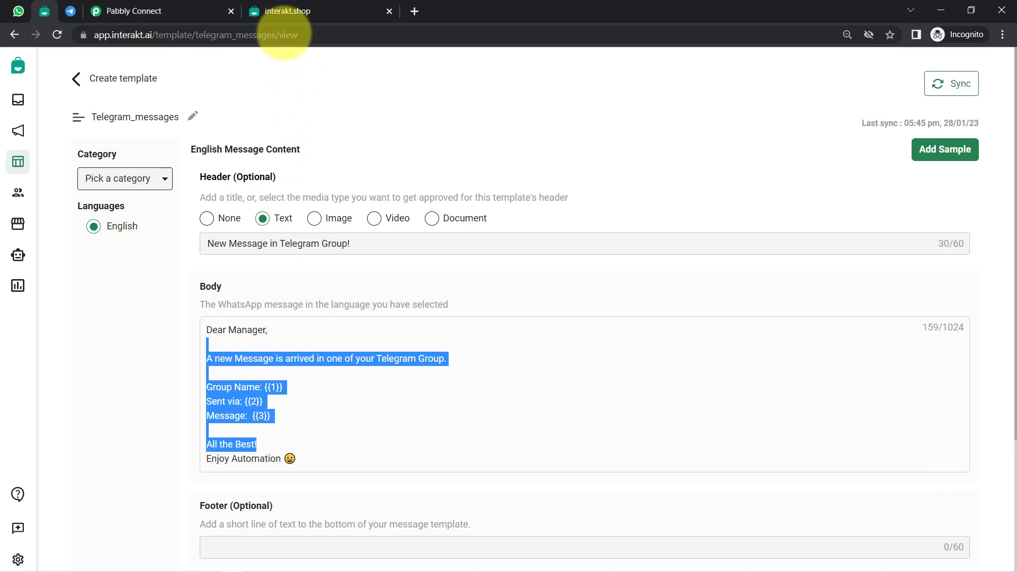
- Inspect the template page's address, review the Group Name, Sent via and Message lines, and check the footer, buttons and approval status
double_click(318, 35)
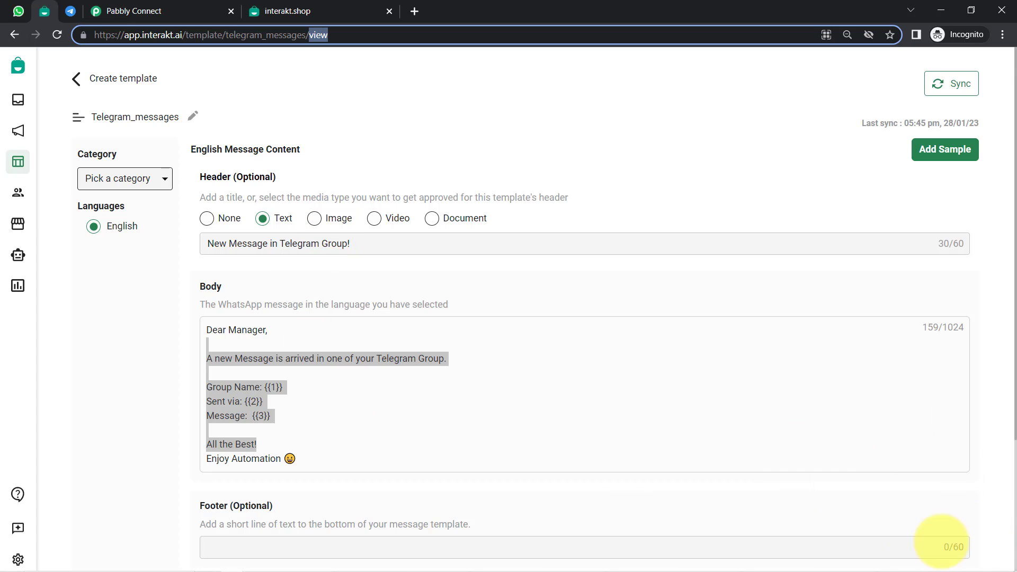
click(499, 318)
click(309, 344)
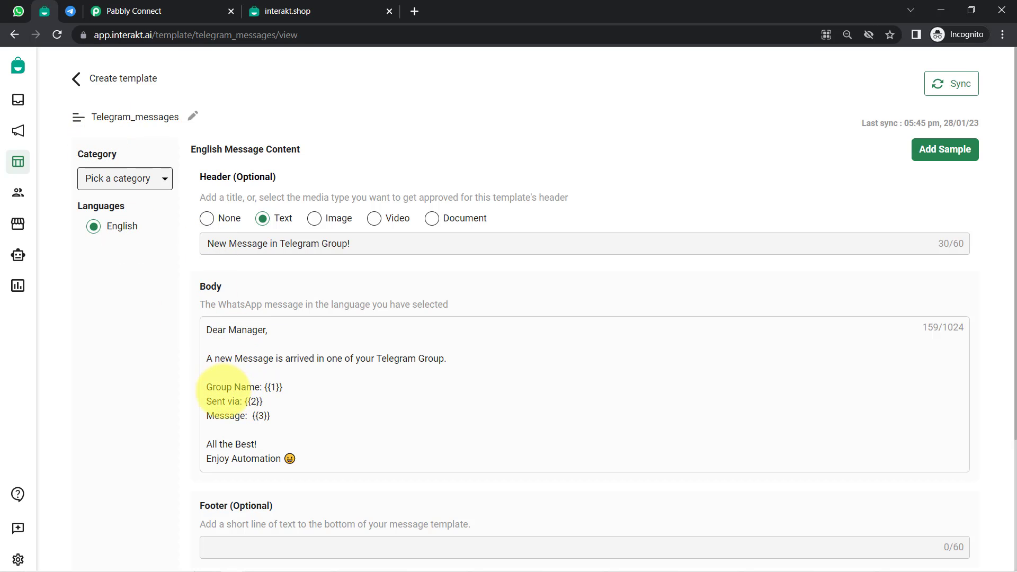
drag(222, 389, 265, 427)
click(275, 423)
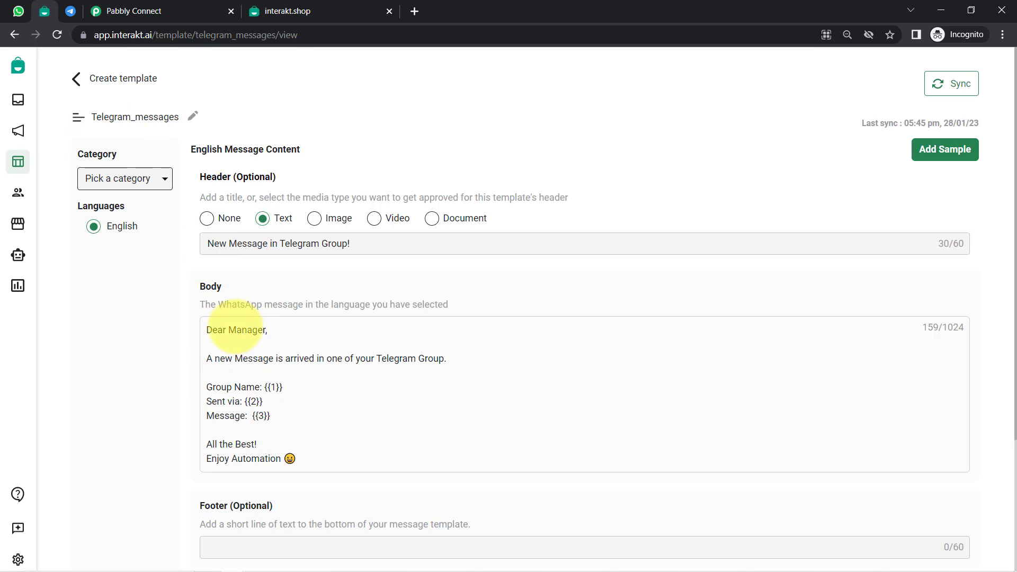
drag(233, 329, 284, 431)
click(290, 422)
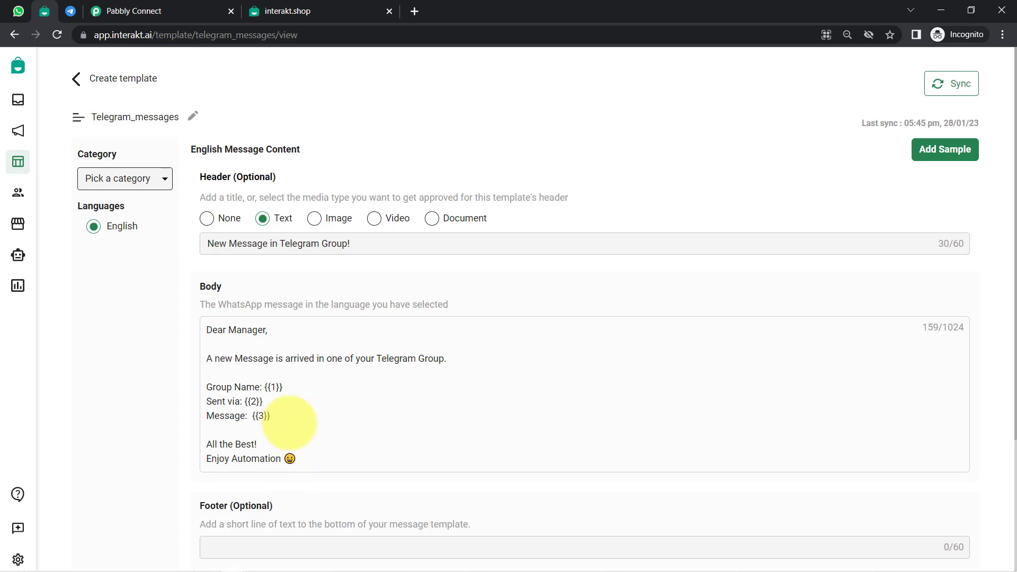
drag(267, 388, 290, 388)
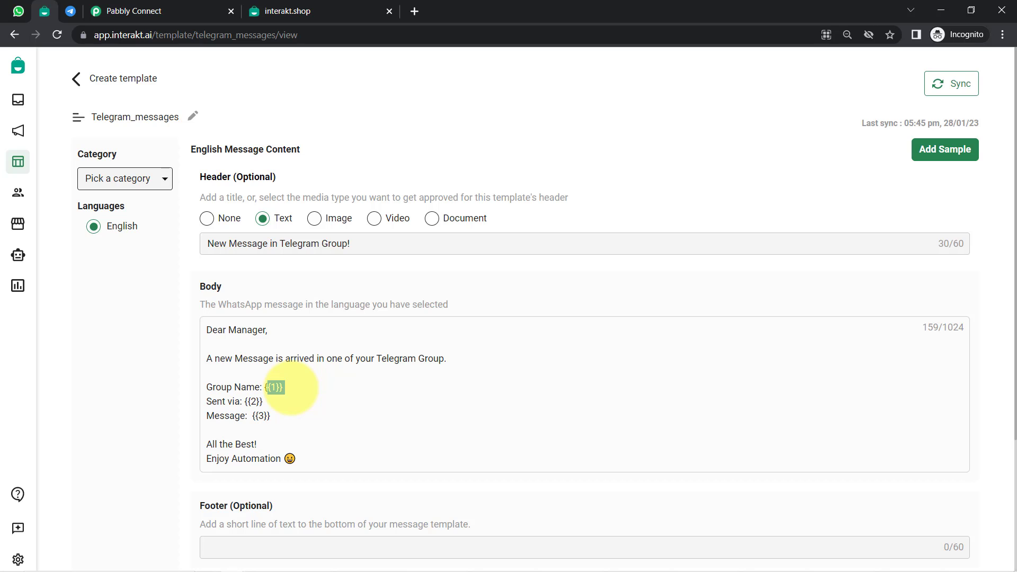
scroll(131, 426, down, 3)
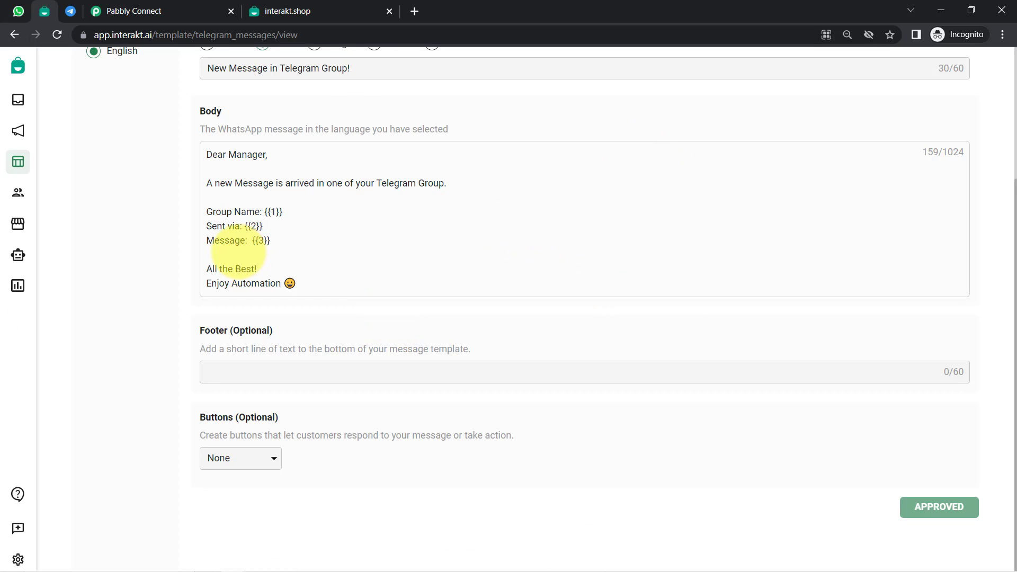
- Copy the template code name from the Interakt template's URL and enter telegram_messages as the Template Code Name in Pabbly Connect
scroll(986, 230, up, 3)
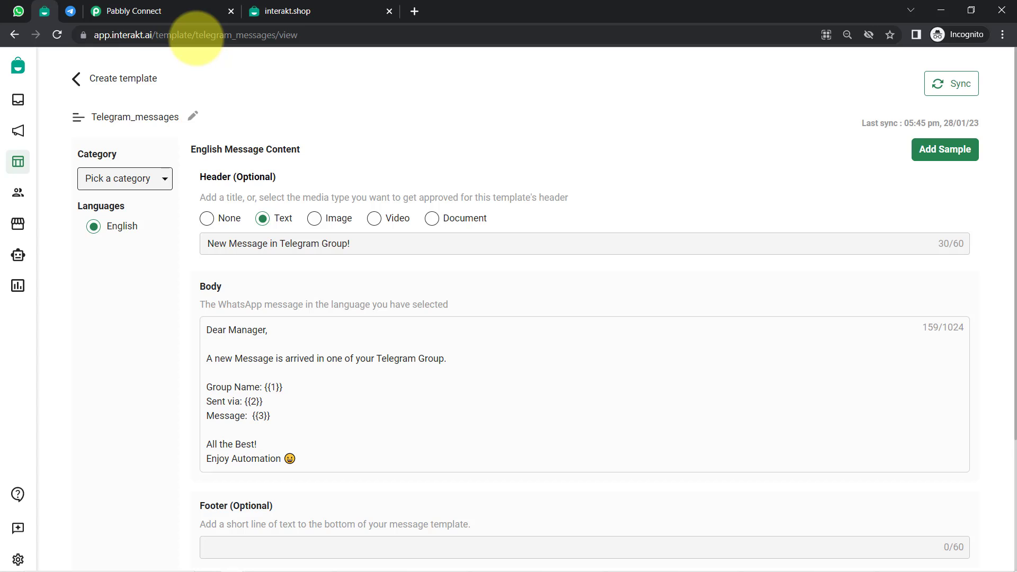
drag(195, 35, 276, 35)
key(ctrl+c)
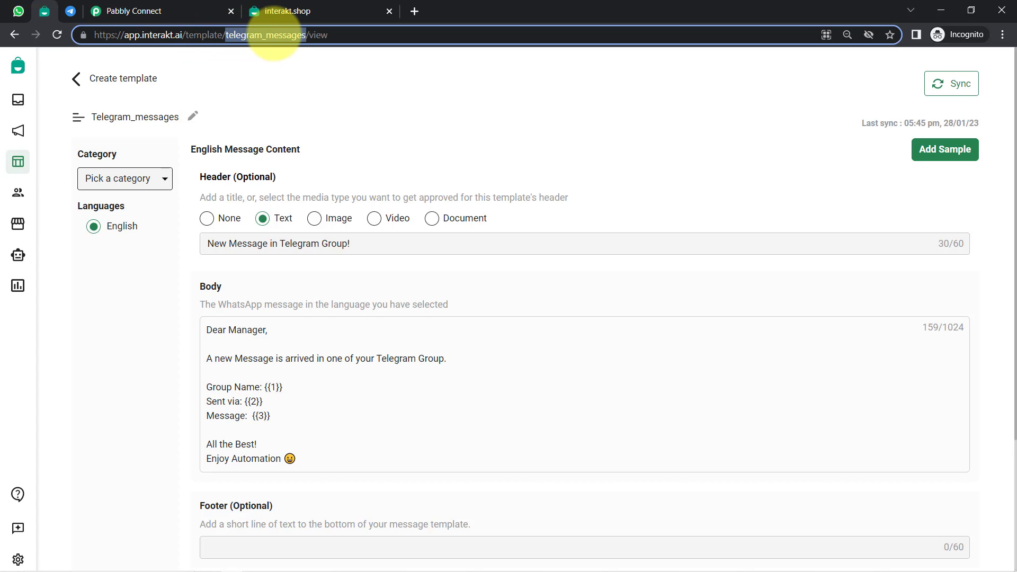
key(ctrl+w)
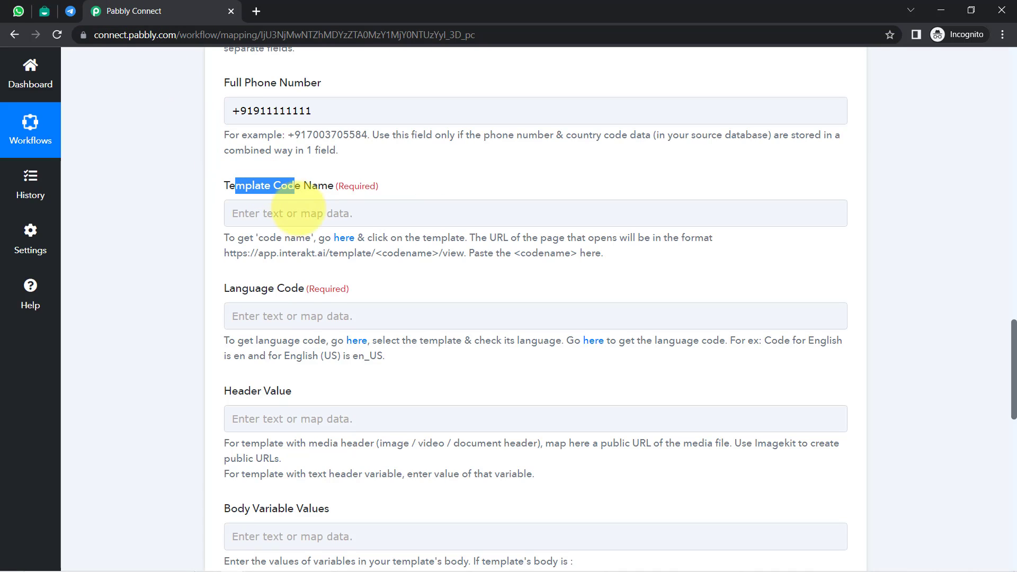
click(282, 212)
key(ctrl+v)
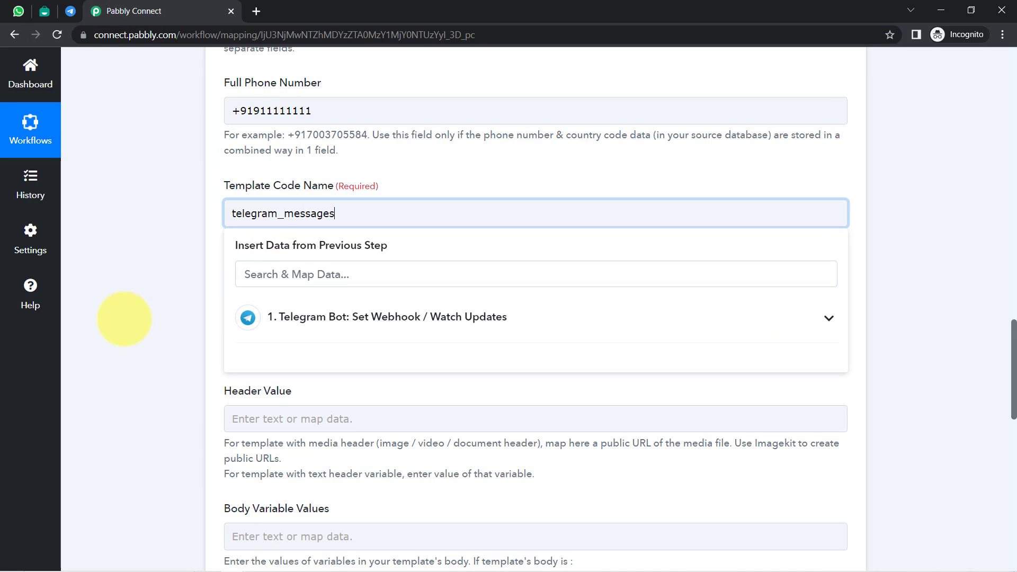
click(127, 319)
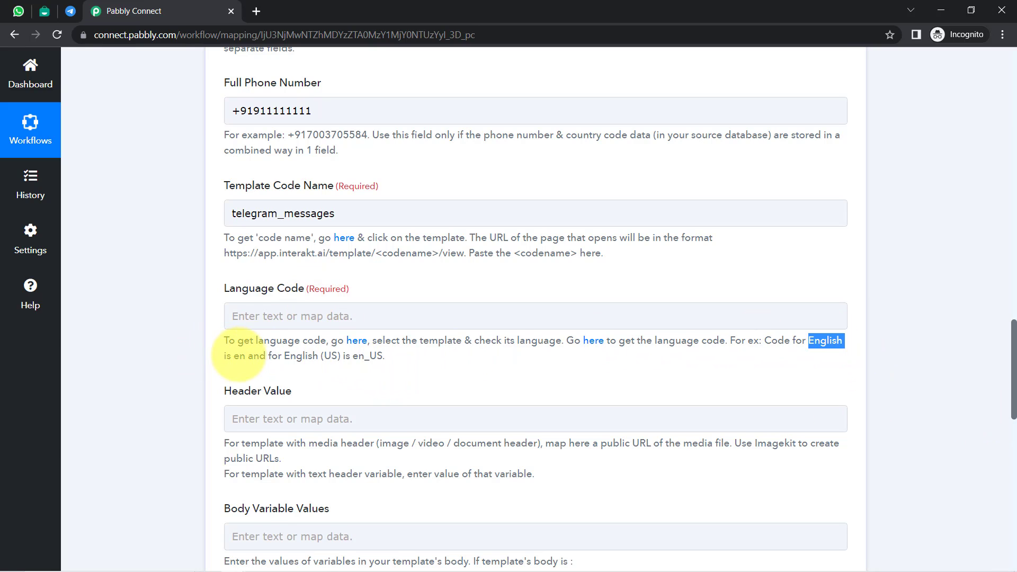
- Read the language code examples and set the Language Code to en
drag(233, 355, 334, 356)
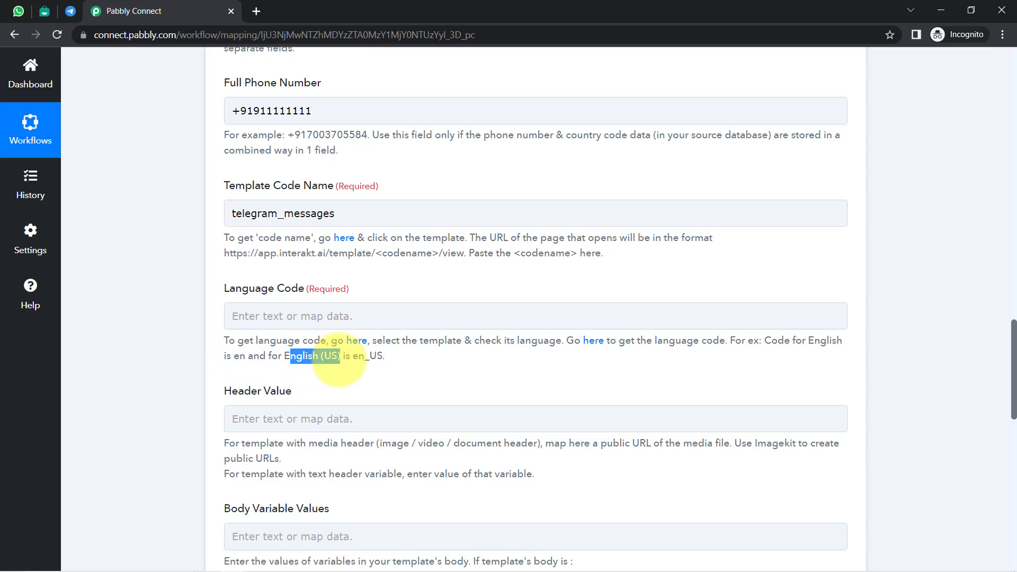
double_click(360, 356)
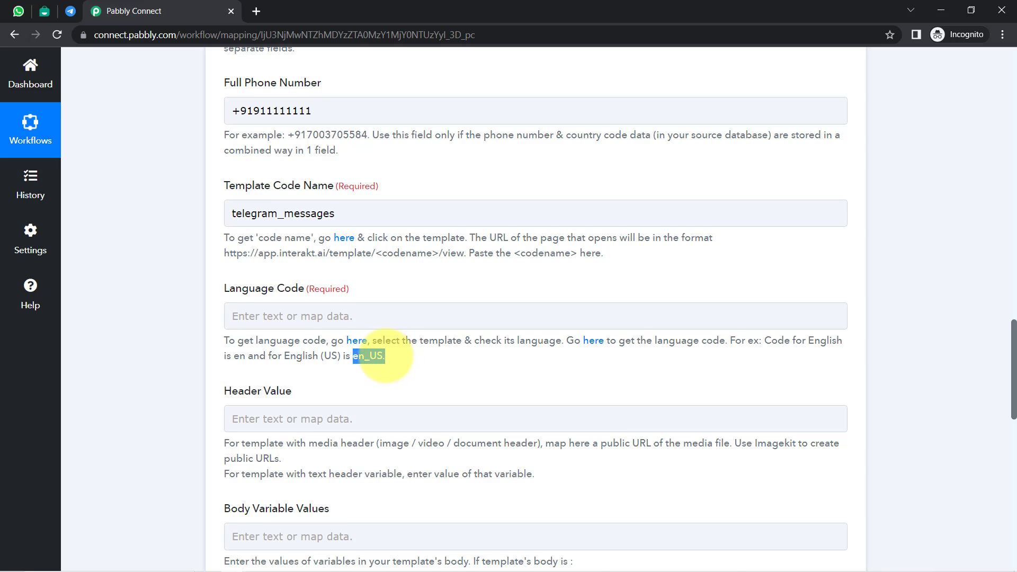
click(245, 317)
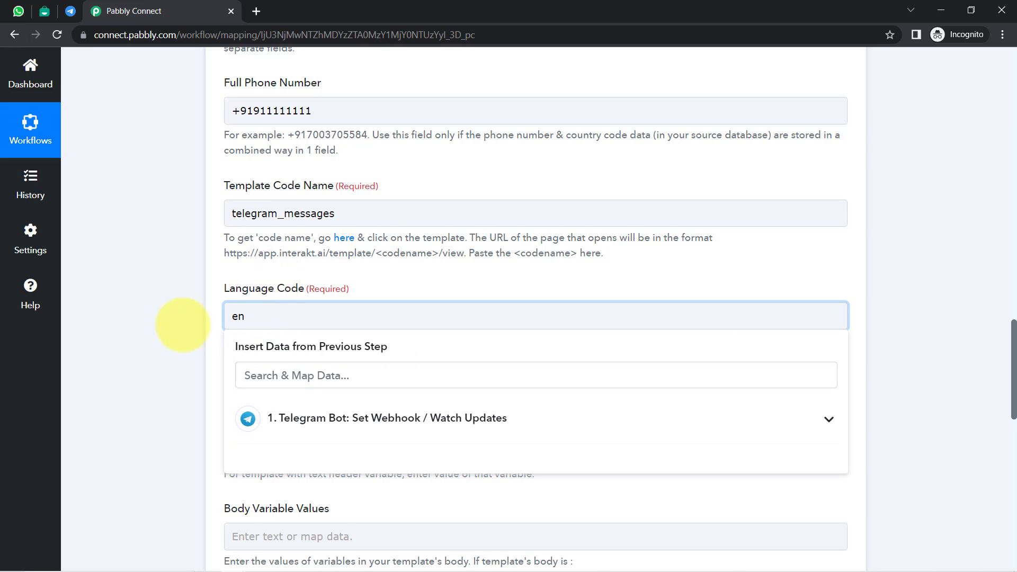
click(316, 286)
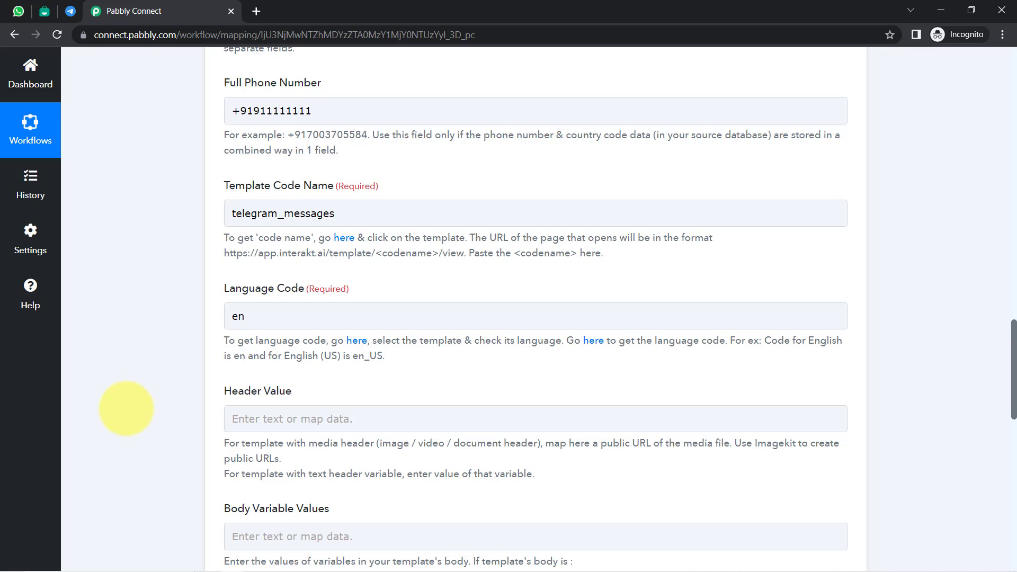
- Copy the header text from the Interakt template, compare it with the WhatsApp message, and set Header Value to "New Message in Telegram Group!"
scroll(127, 409, down, 4)
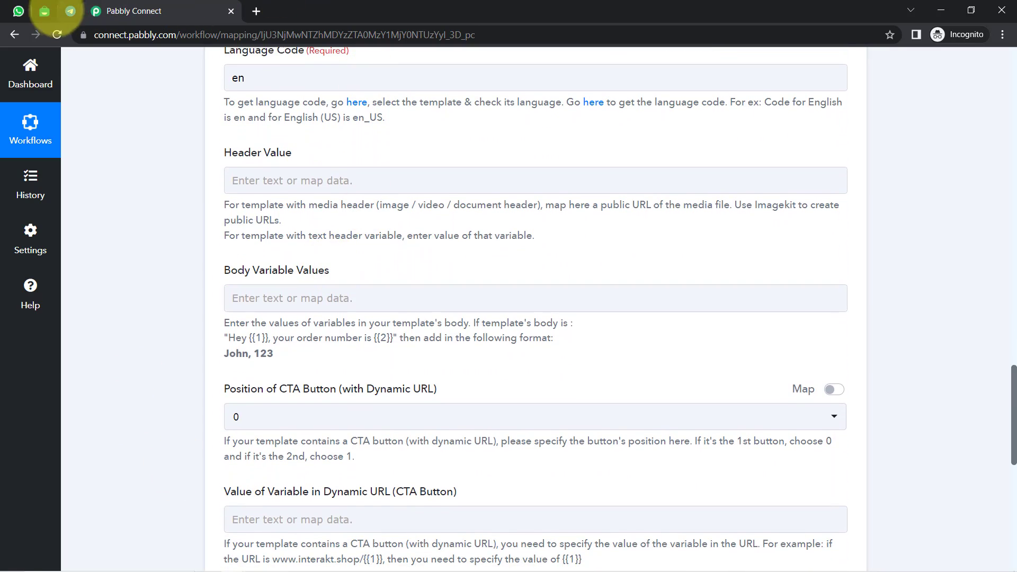
click(45, 11)
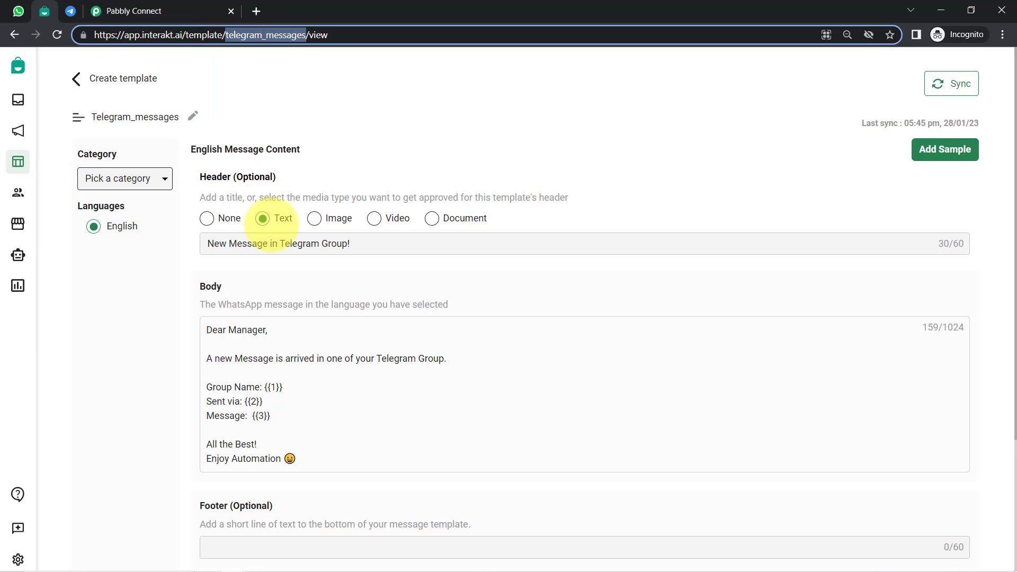
triple_click(267, 244)
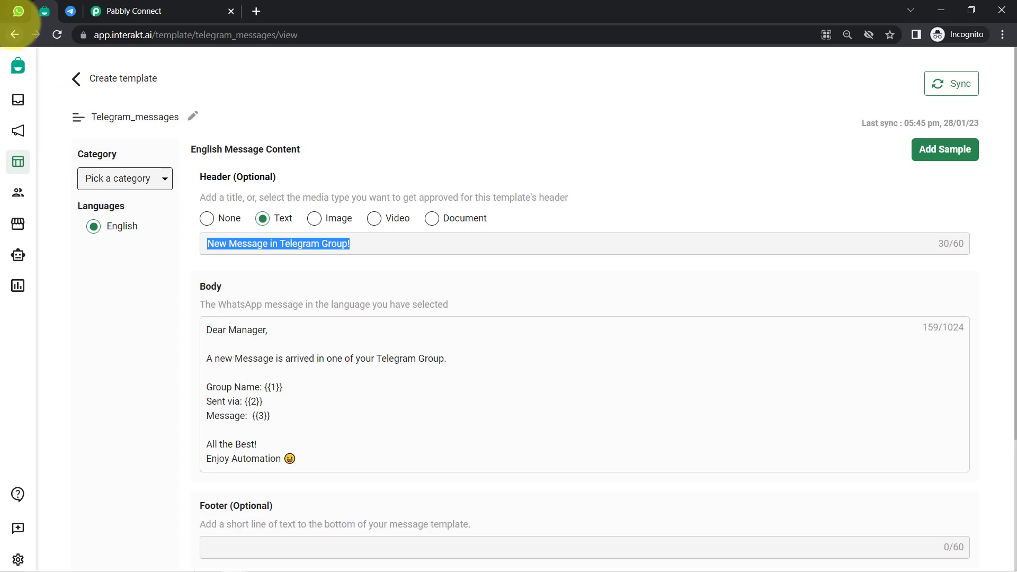
click(19, 11)
click(442, 313)
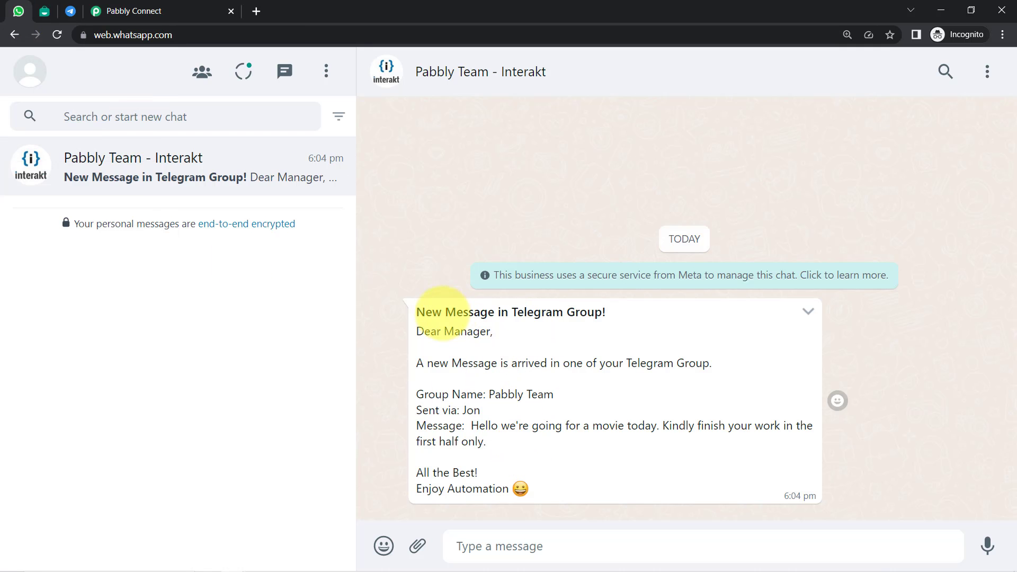
drag(426, 312, 602, 312)
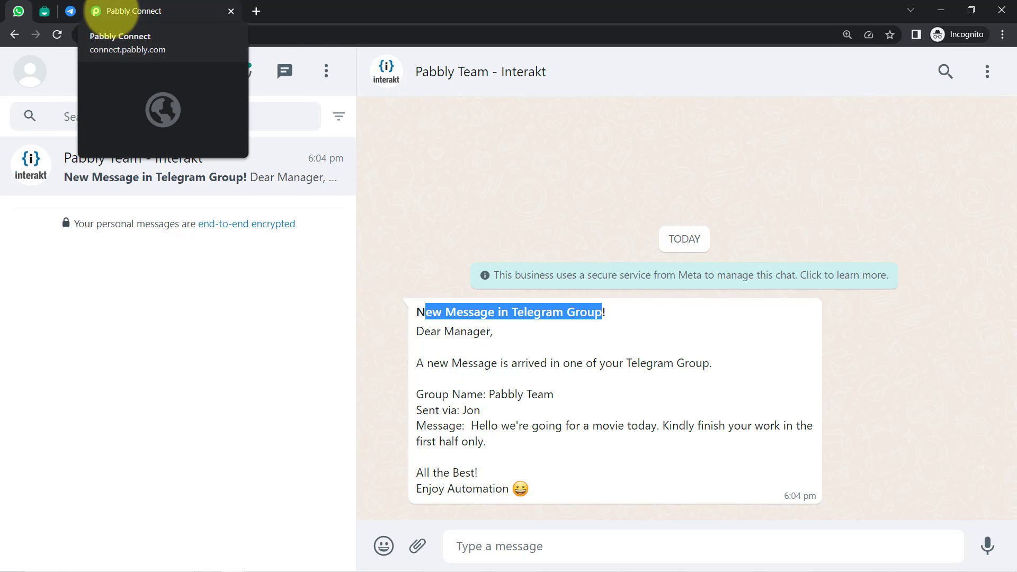
click(133, 11)
click(259, 179)
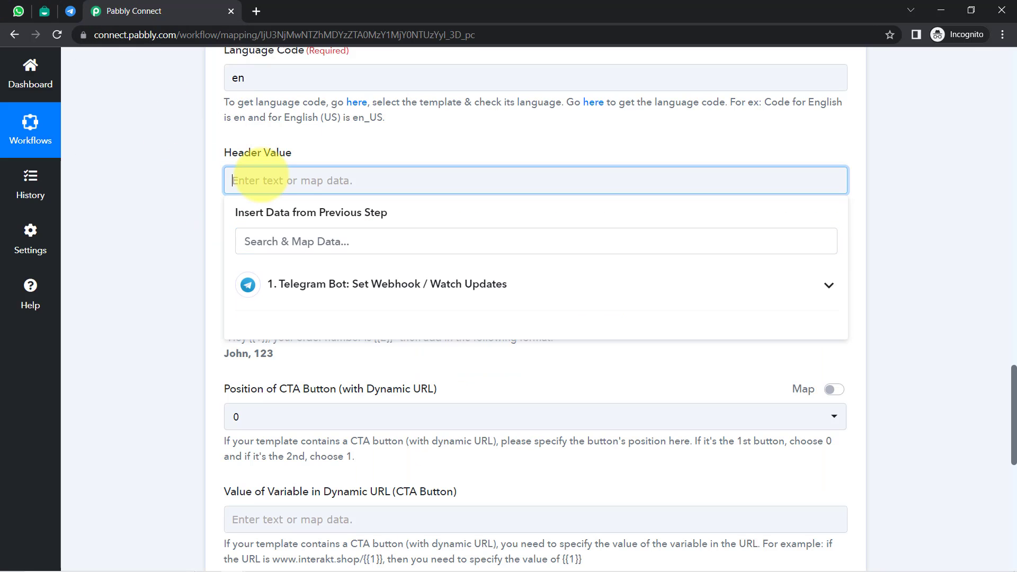
triple_click(268, 182)
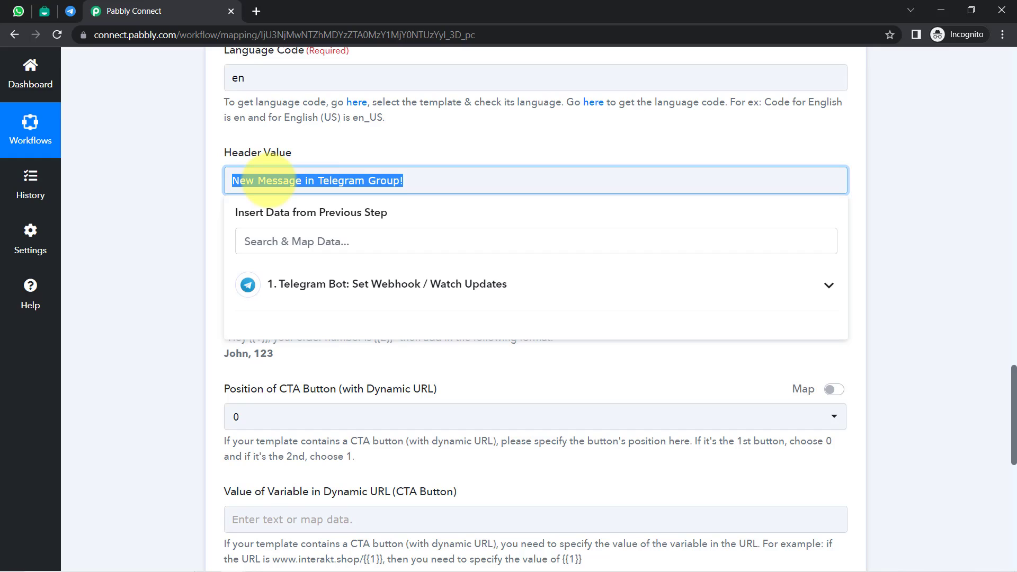
click(159, 246)
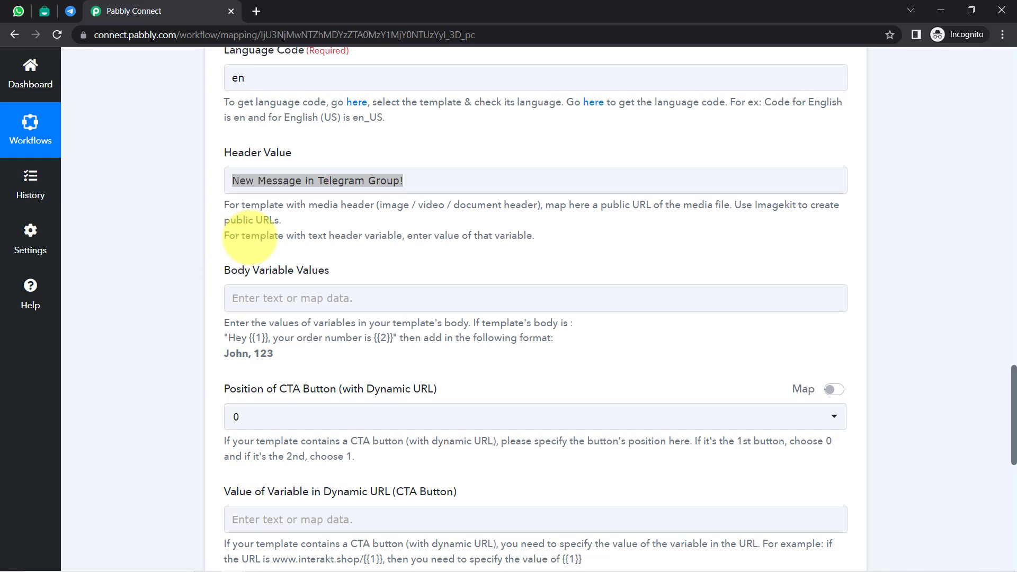
- Examine the required format for Body Variable Values and the {{2}} and {{3}} placeholders in the Interakt template's body
drag(255, 271, 318, 274)
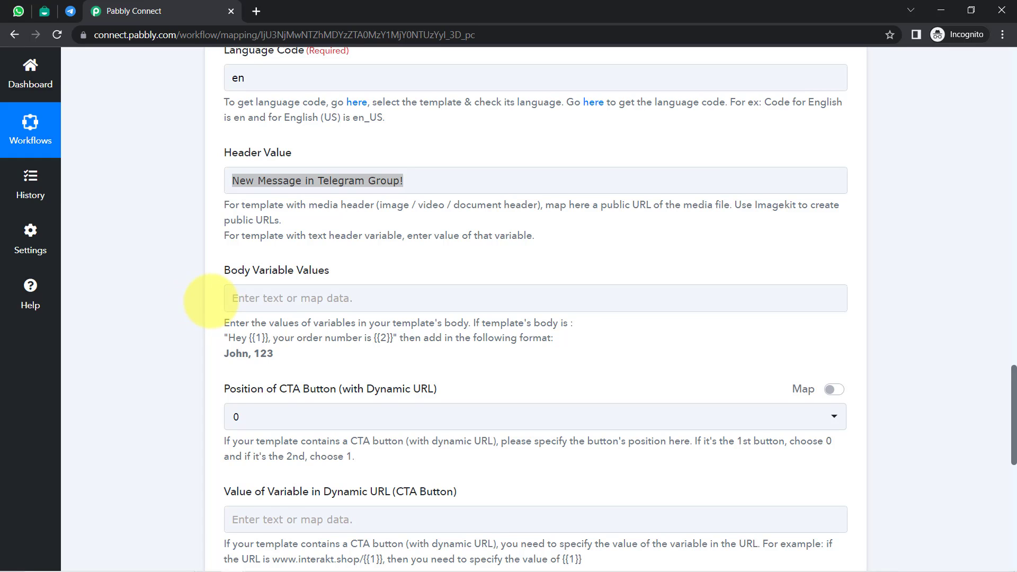
scroll(210, 301, down, 1)
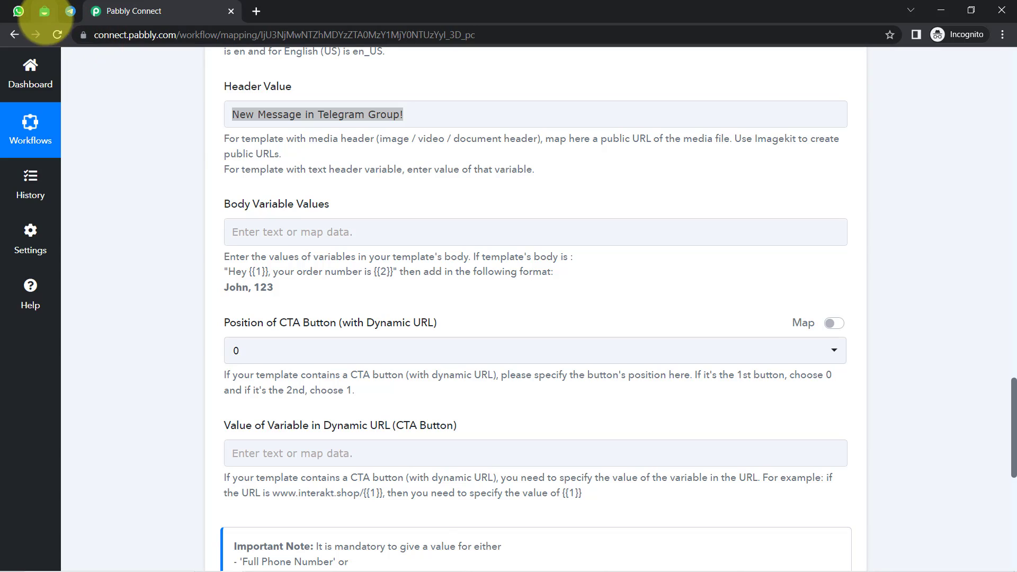
drag(45, 10, 69, 10)
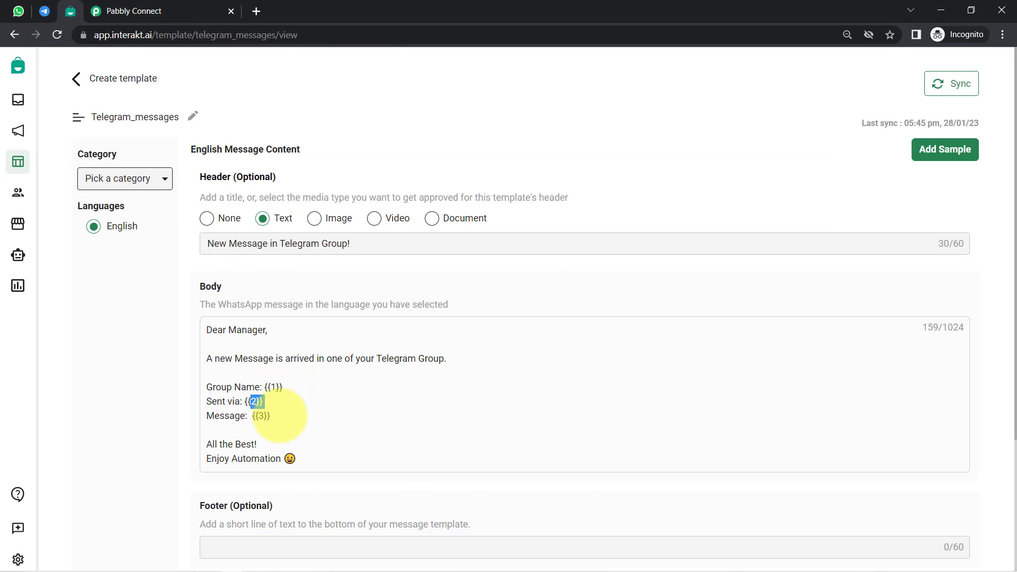
drag(272, 416, 255, 415)
click(170, 9)
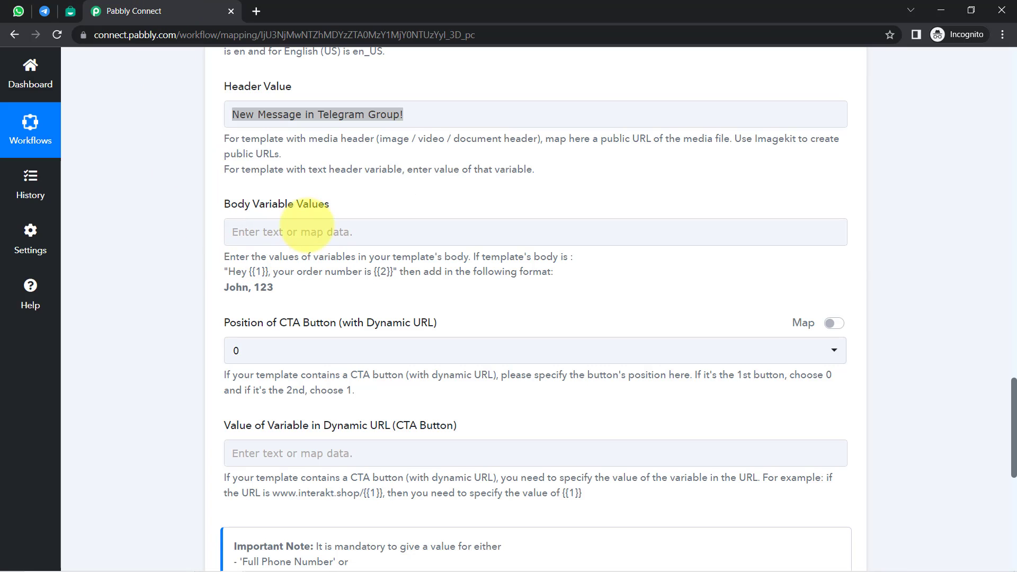
click(238, 228)
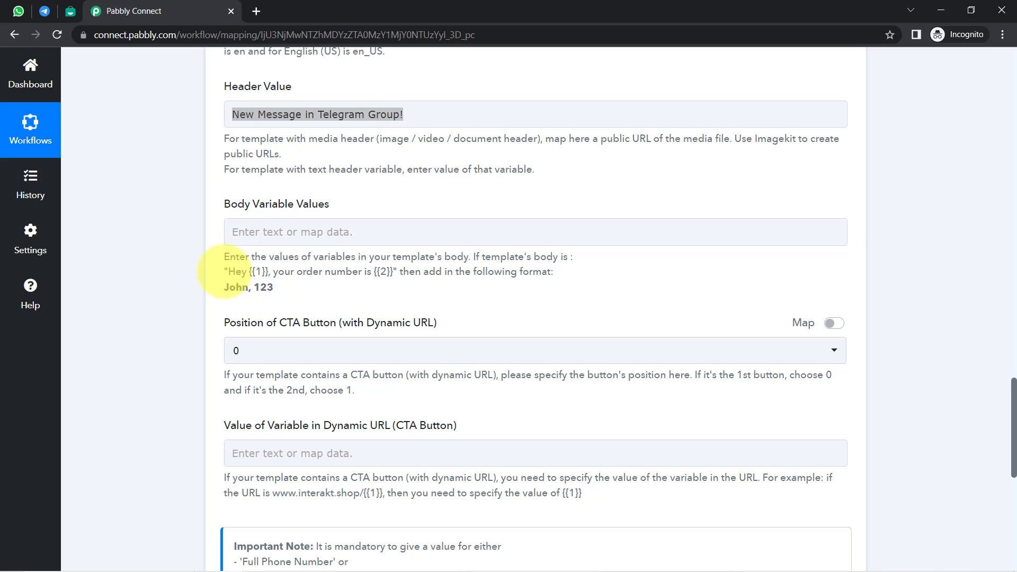
drag(238, 274, 255, 288)
click(271, 287)
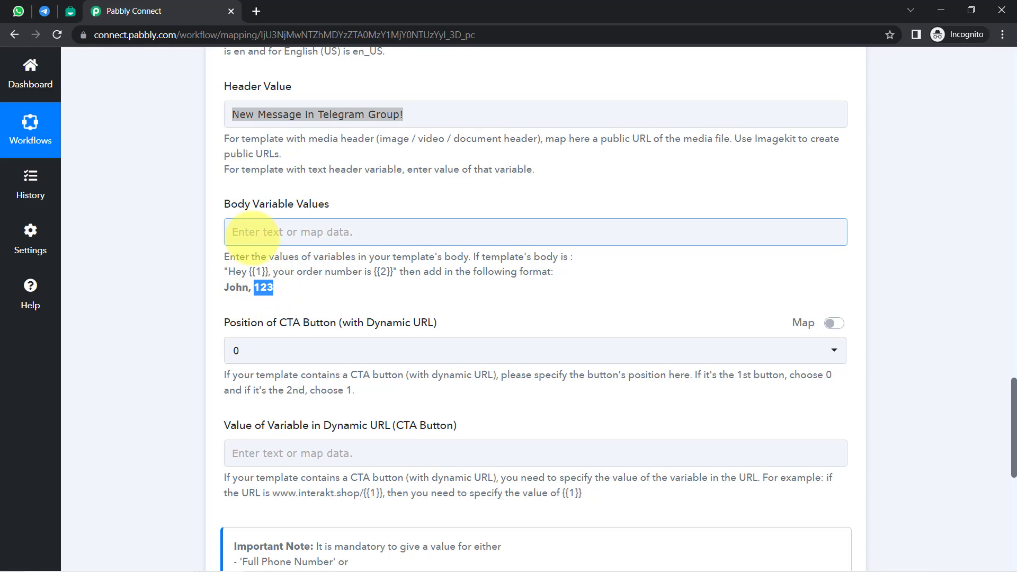
- Check the template's Group Name placeholder {{1}} and copy the Message Chat Title field name from the Telegram trigger's response in Pabbly Connect
click(70, 11)
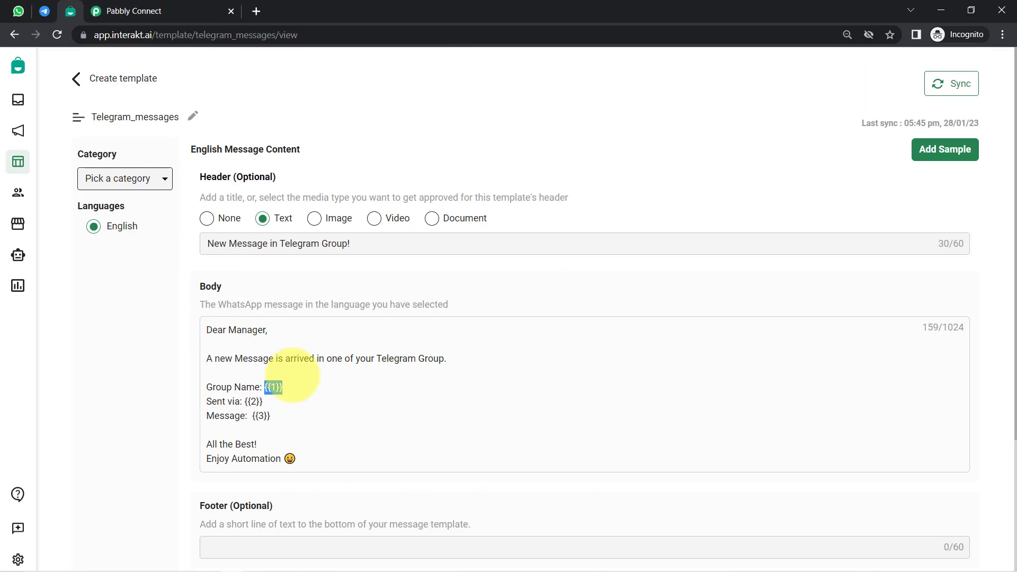
click(159, 11)
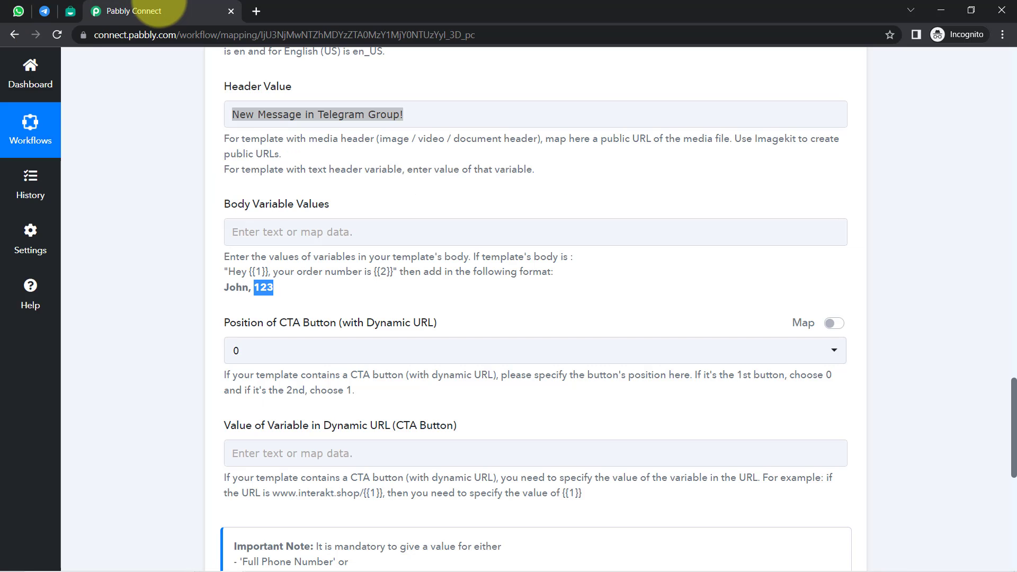
scroll(1009, 404, up, 14)
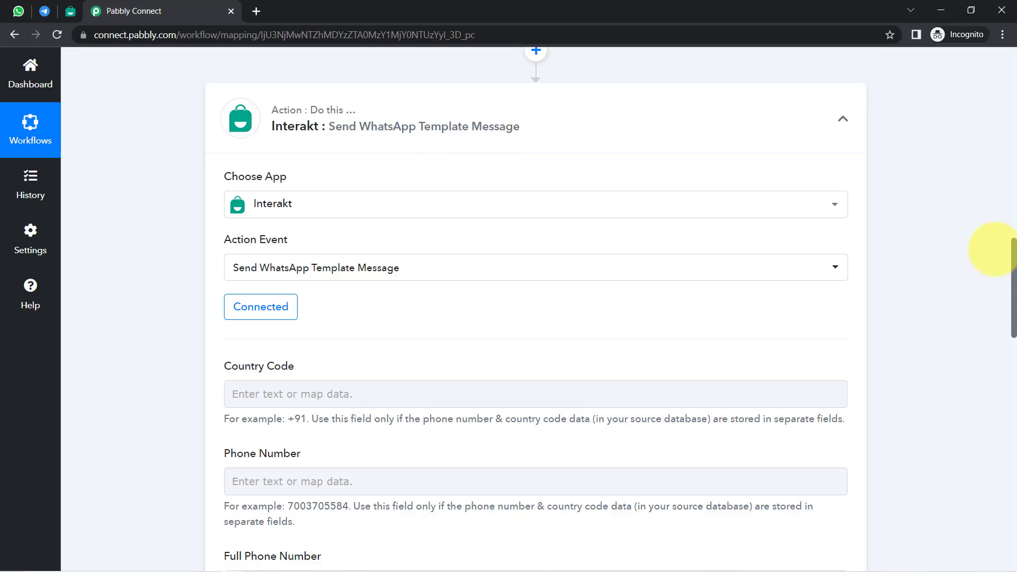
drag(996, 249, 997, 170)
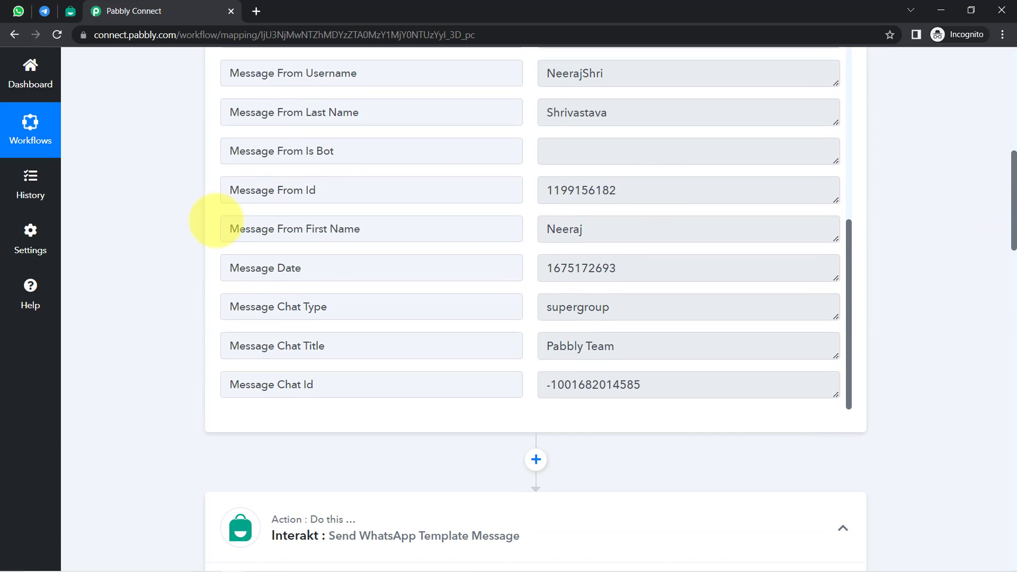
click(276, 345)
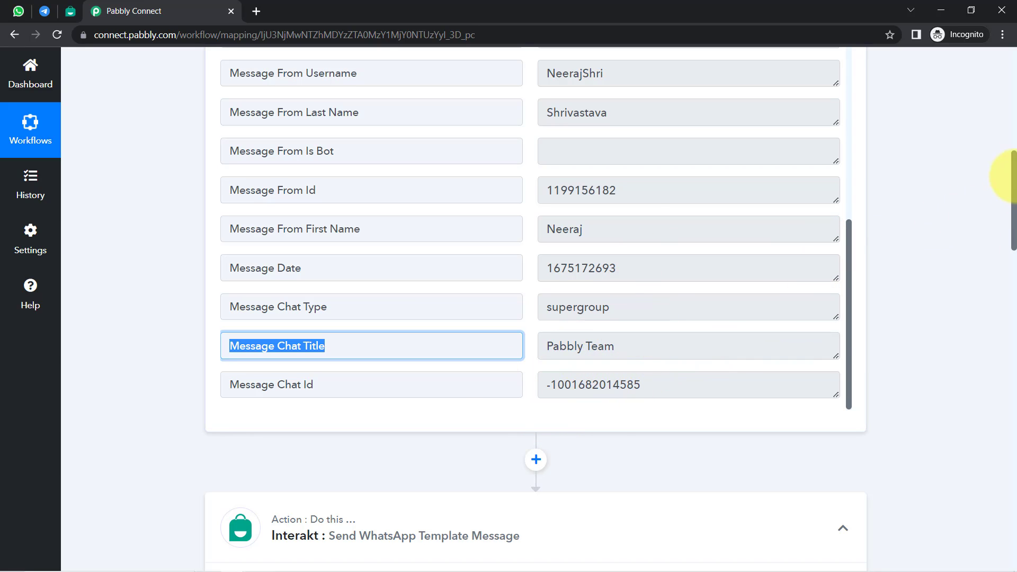
- Search the Telegram Bot data for Message Chat Title and map it as the first value in Body Variable Values
drag(1003, 172, 1001, 394)
click(264, 212)
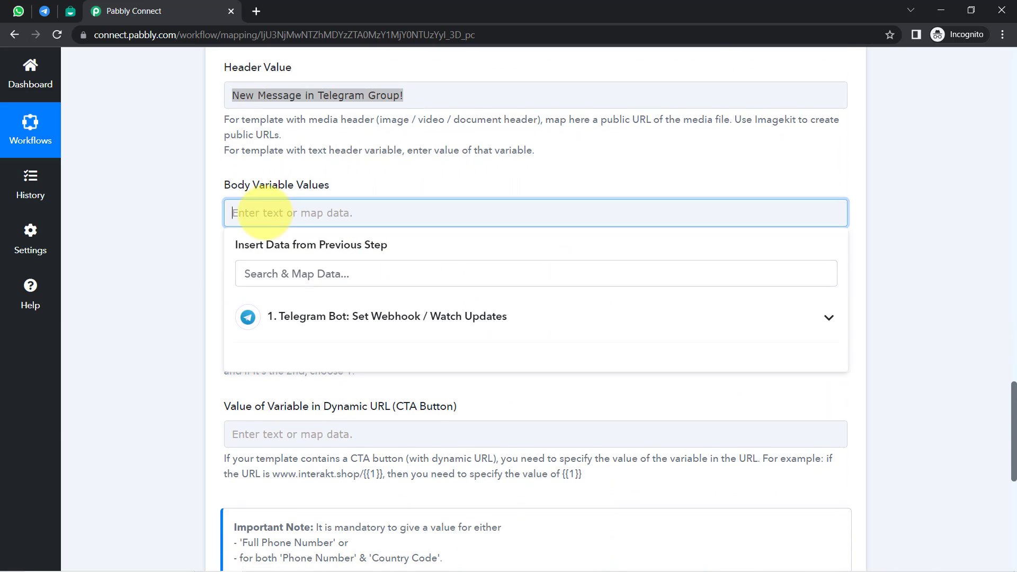
click(284, 318)
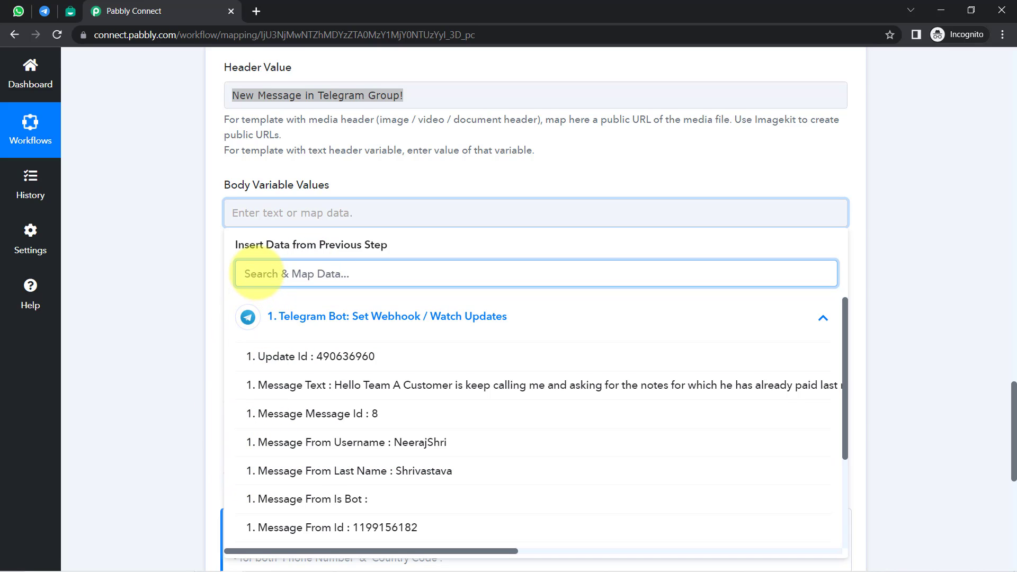
text(Message Chat Title)
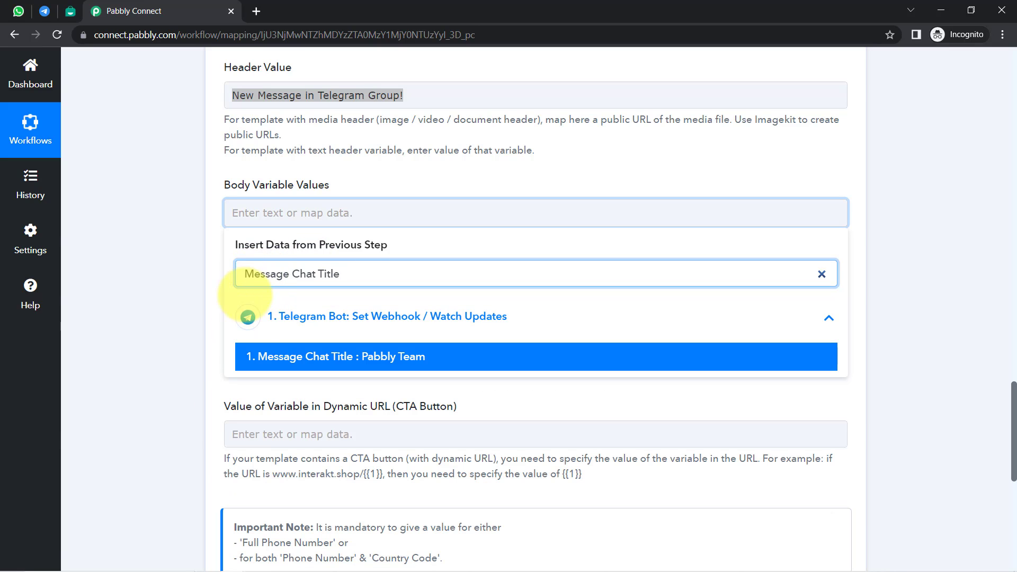
click(347, 356)
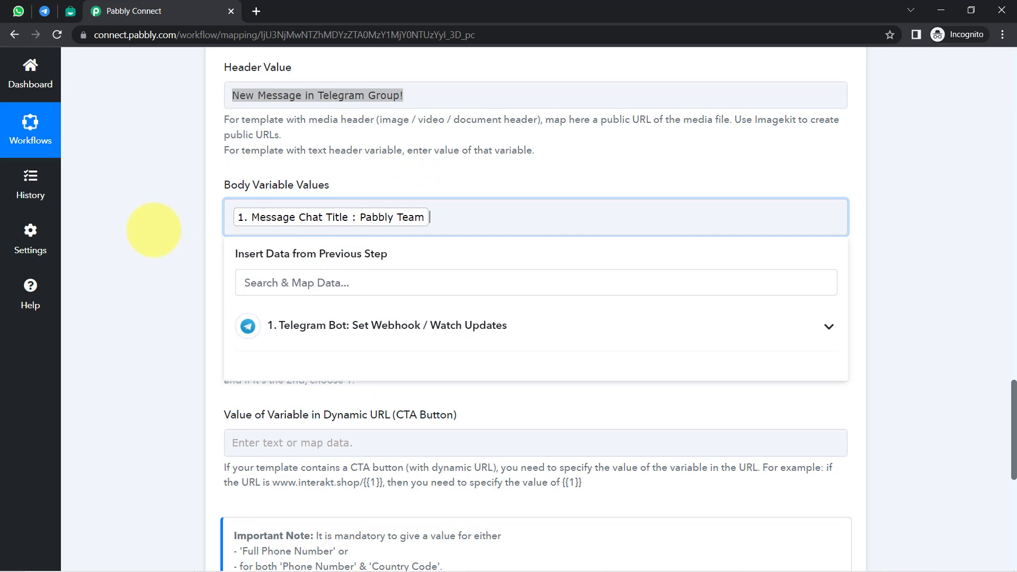
click(152, 229)
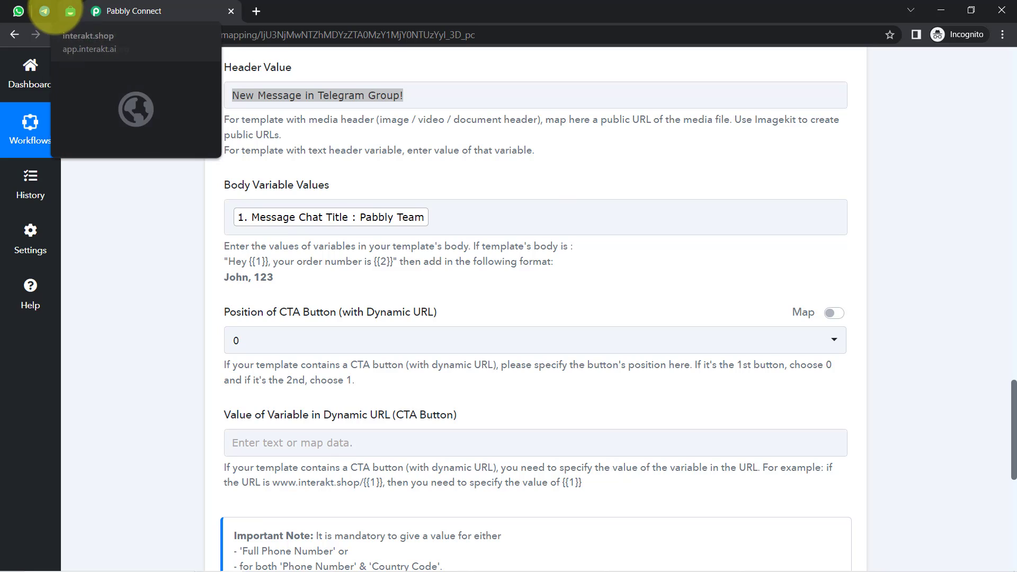
- Check the template's Sent via placeholder {{2}} and map Message From First Name and Message From Last Name as the second comma-separated body variable value
click(70, 10)
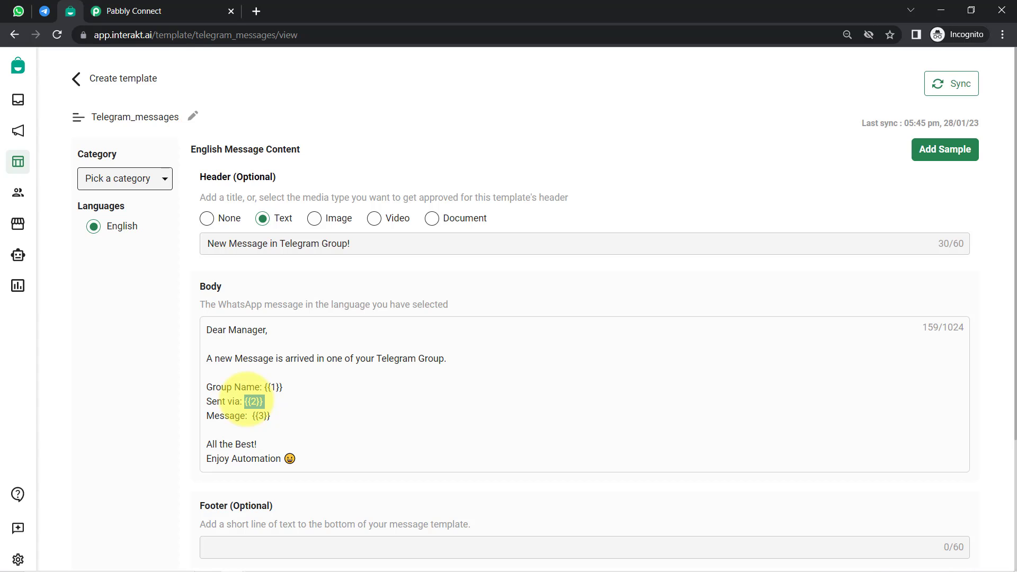
click(164, 11)
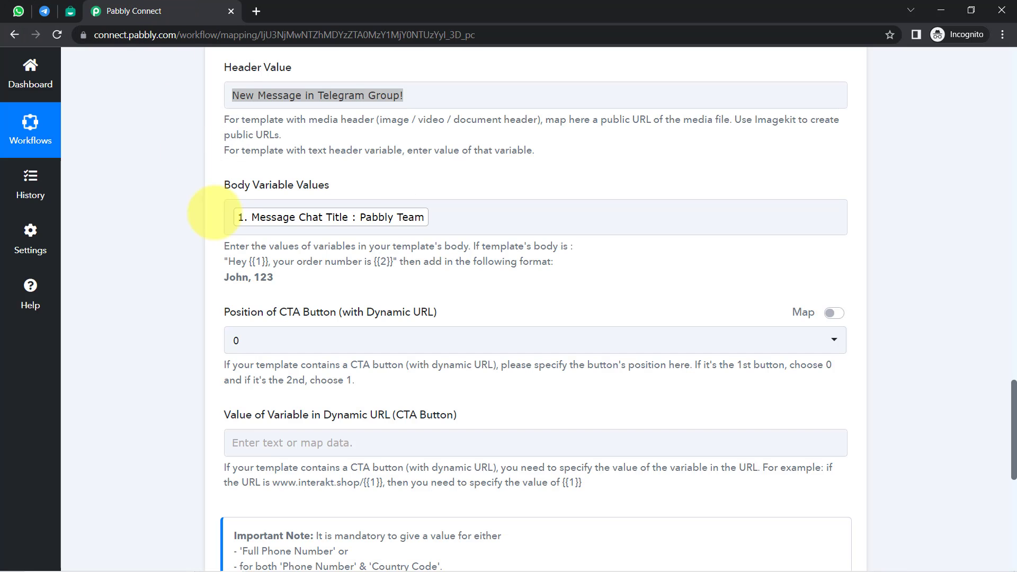
click(450, 208)
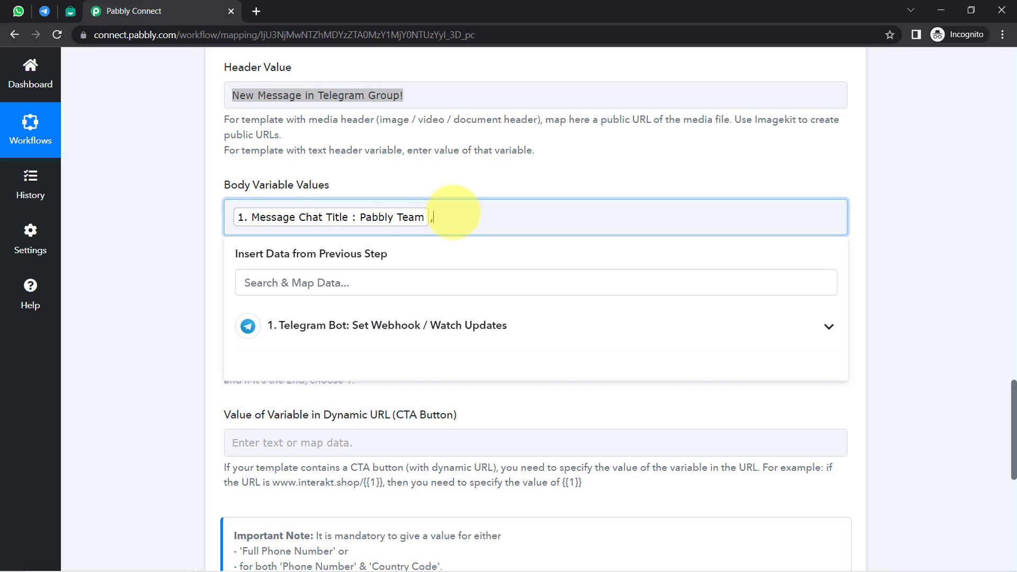
click(398, 318)
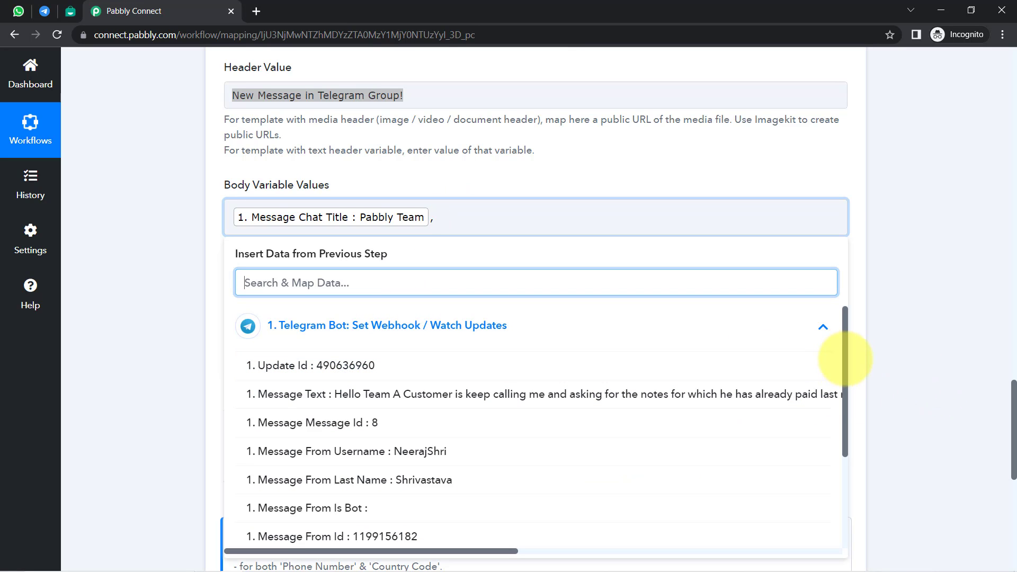
drag(845, 359, 859, 488)
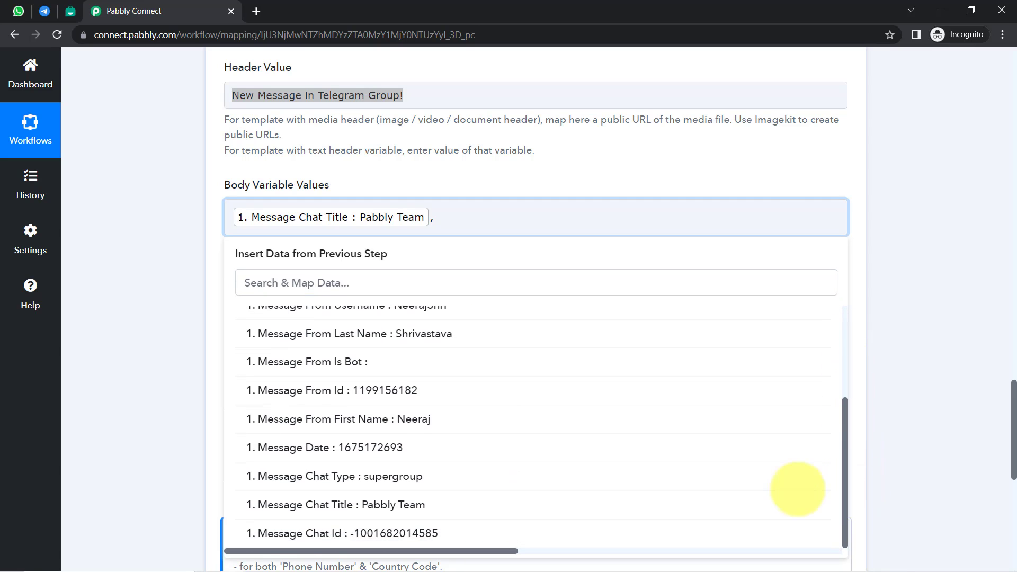
click(427, 420)
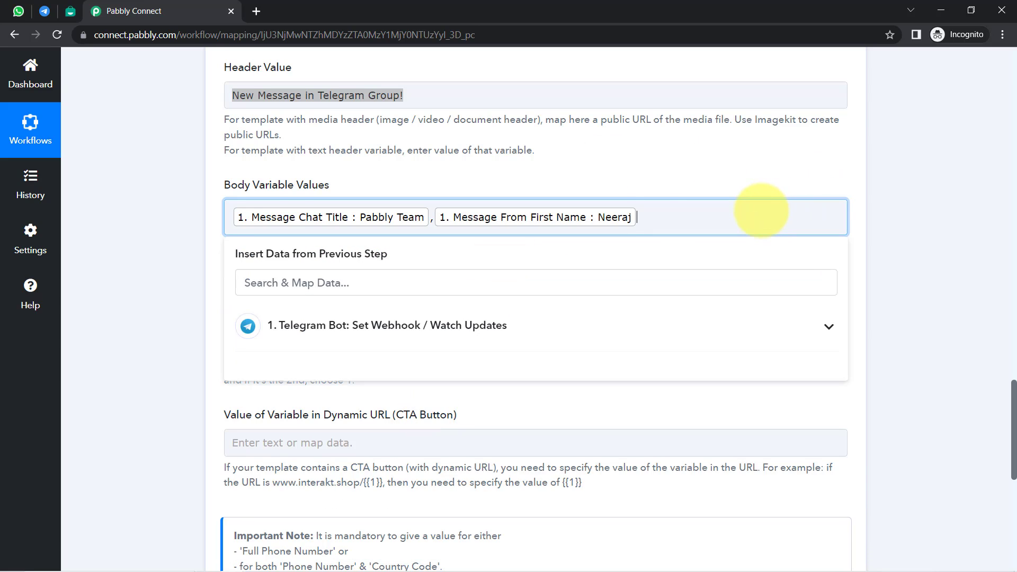
click(371, 282)
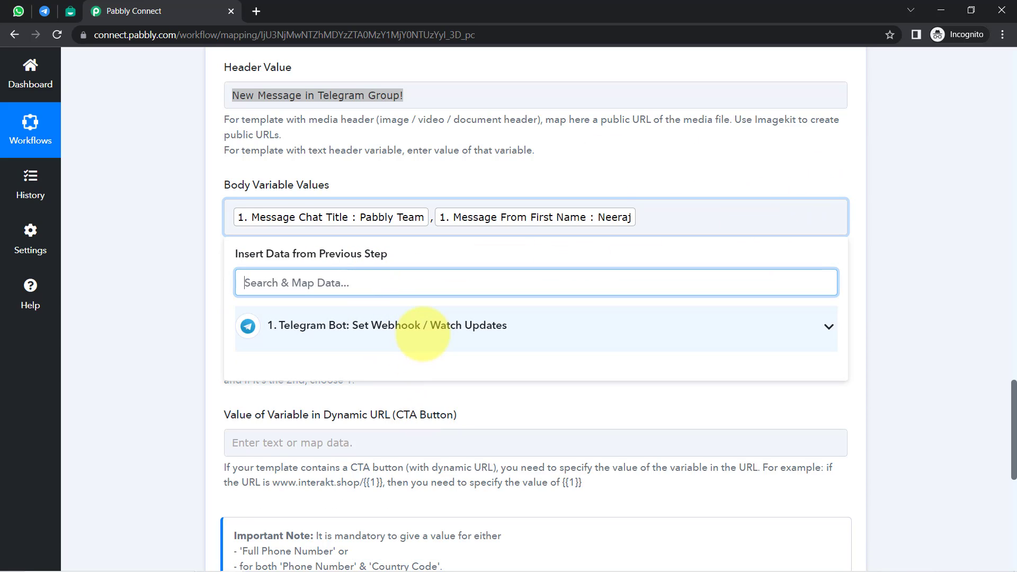
click(416, 327)
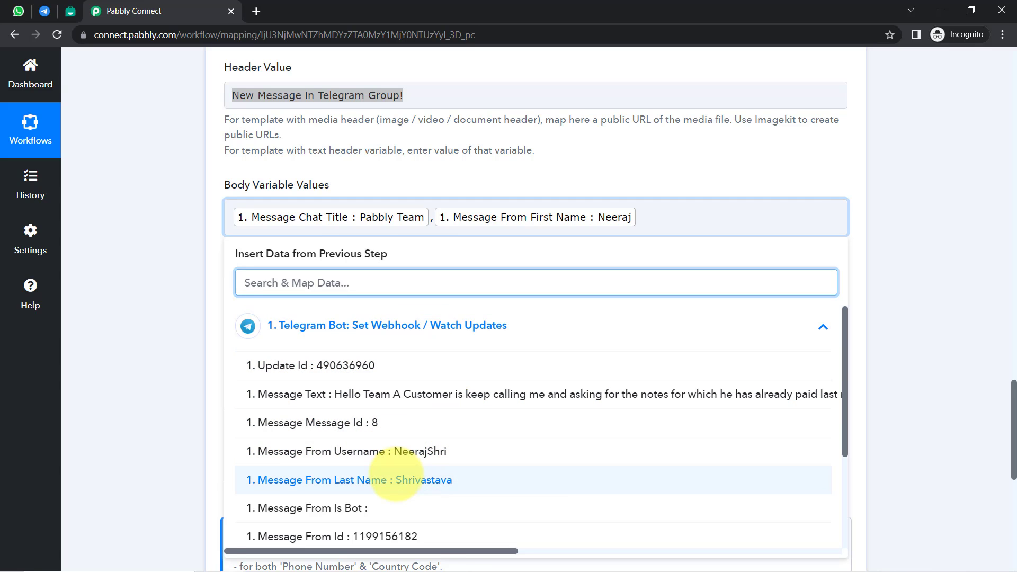
click(431, 479)
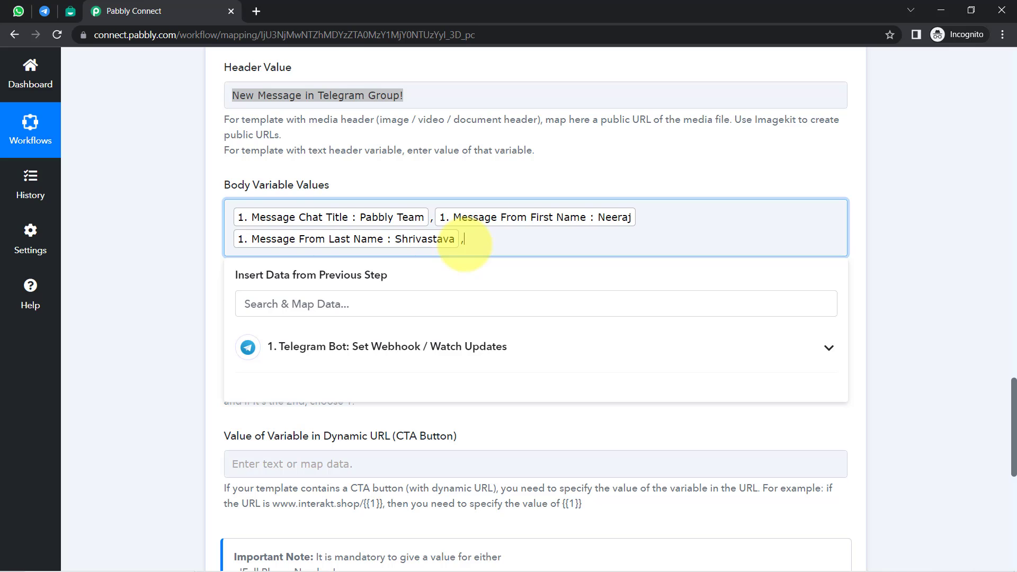
- Check the template's Message placeholder {{3}} and map the Telegram Message Text as the third comma-separated value in Body Variable Values
click(70, 10)
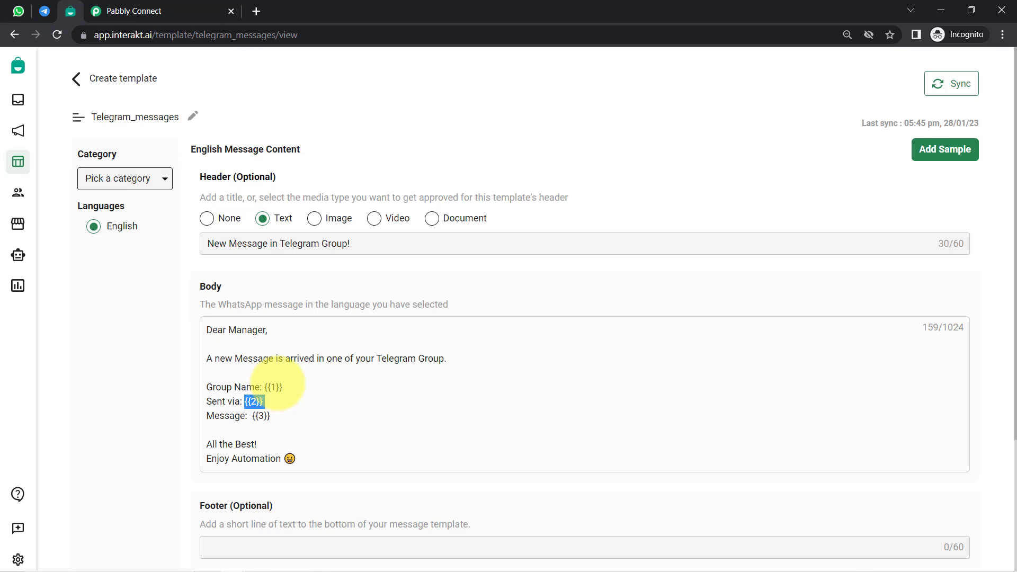
drag(271, 416, 240, 416)
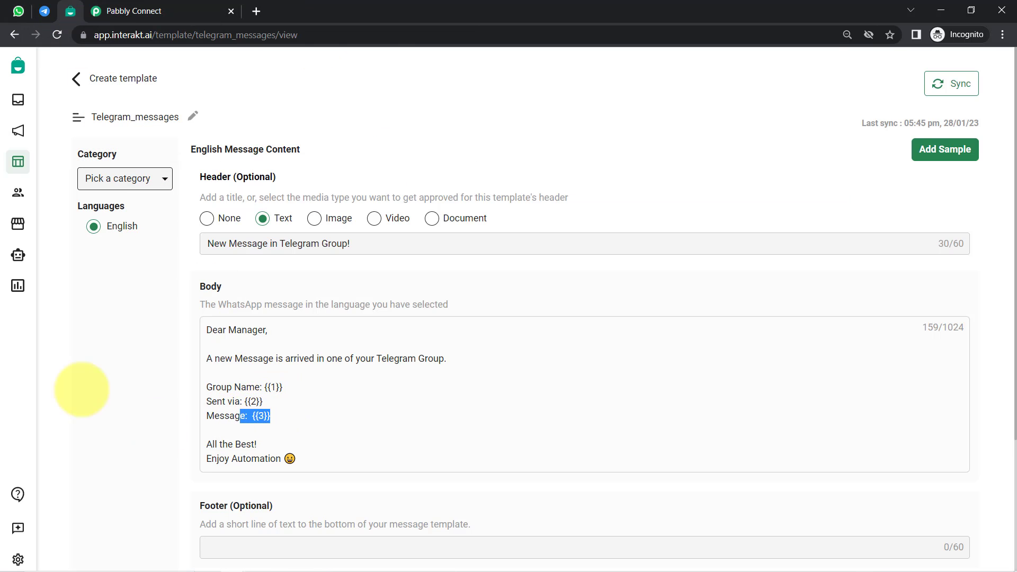
click(101, 10)
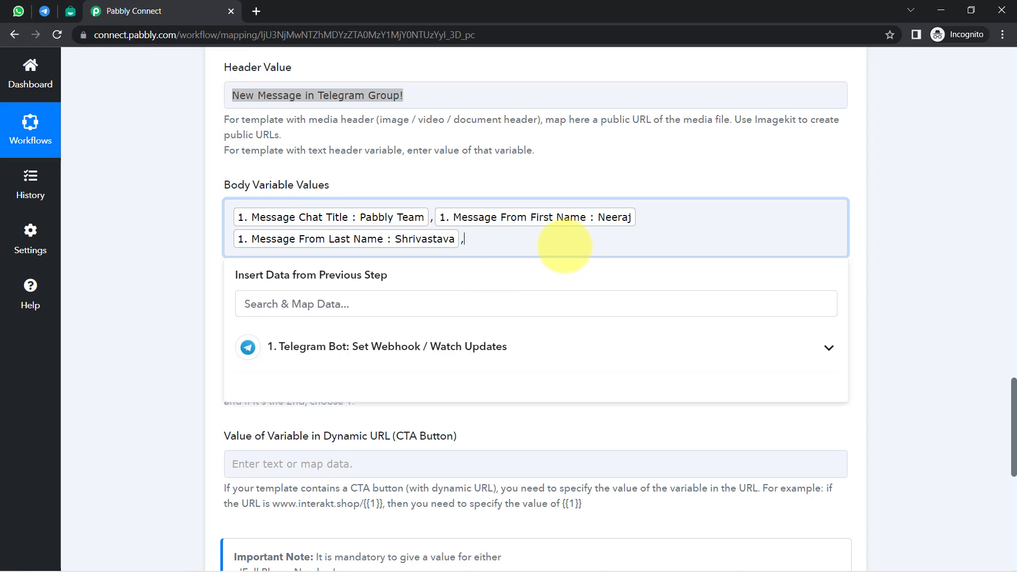
click(551, 242)
click(310, 347)
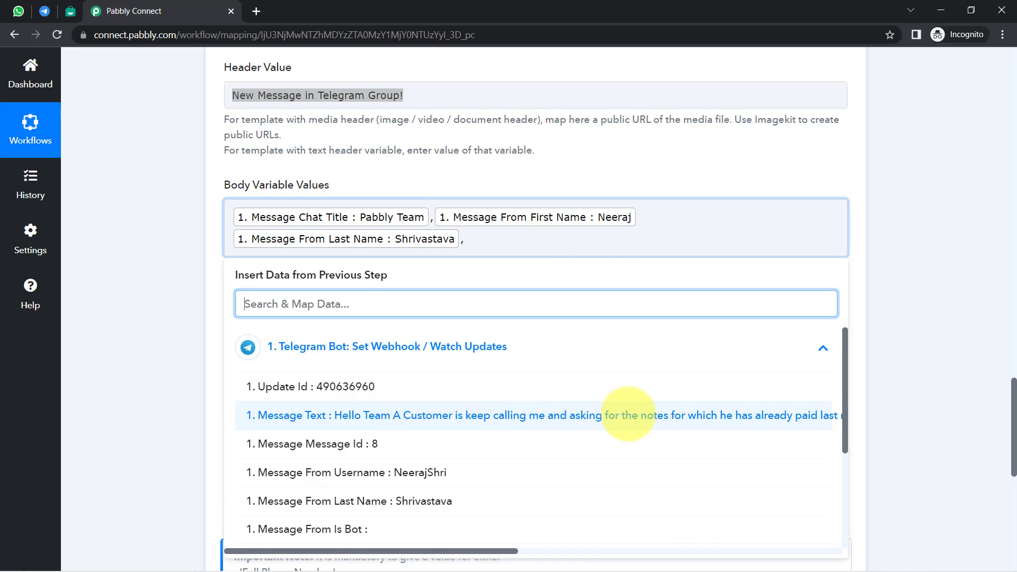
click(628, 415)
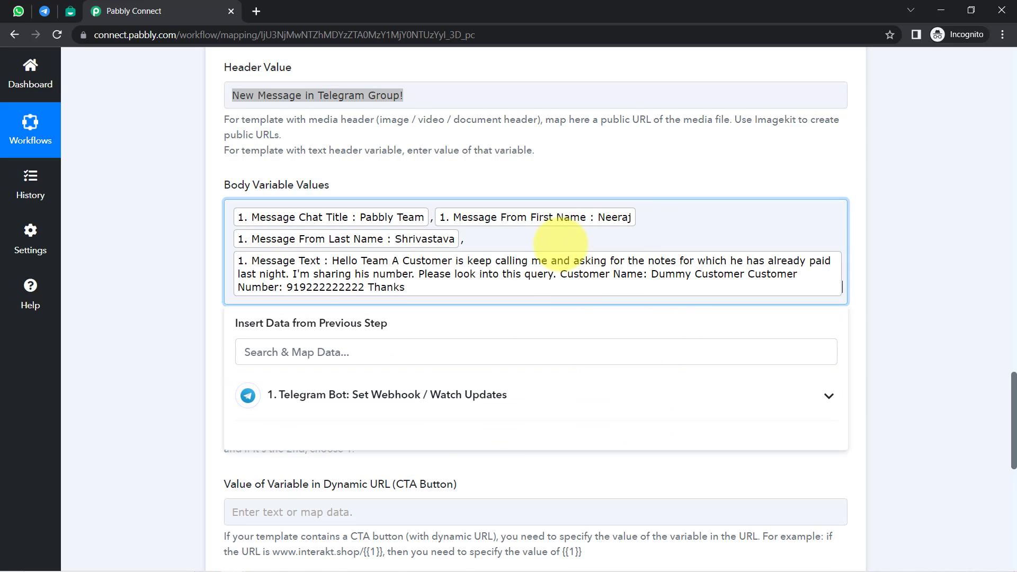
click(170, 294)
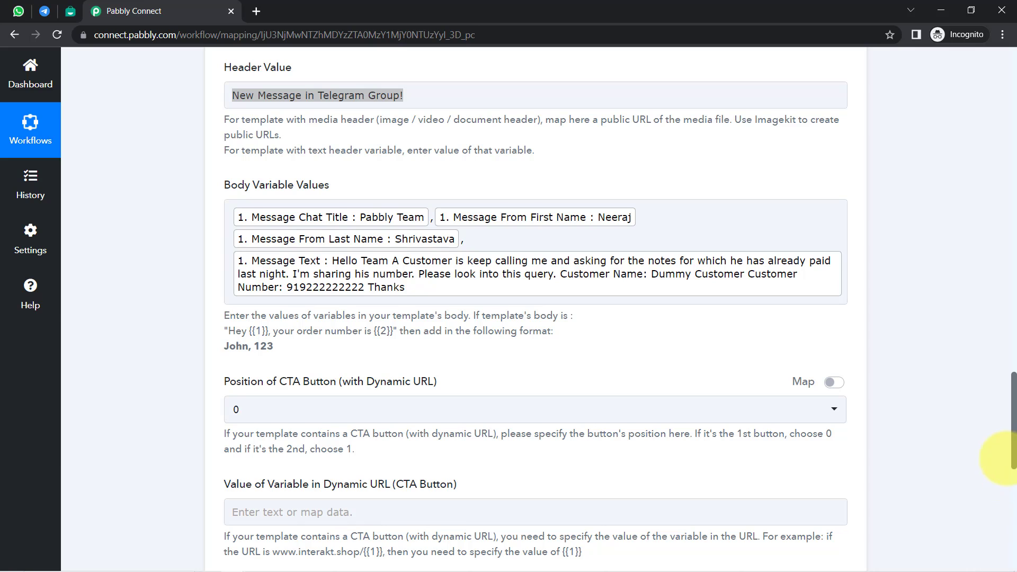
- Review the optional CTA button position and dynamic URL variable fields below the body variables
scroll(1007, 395, down, 3)
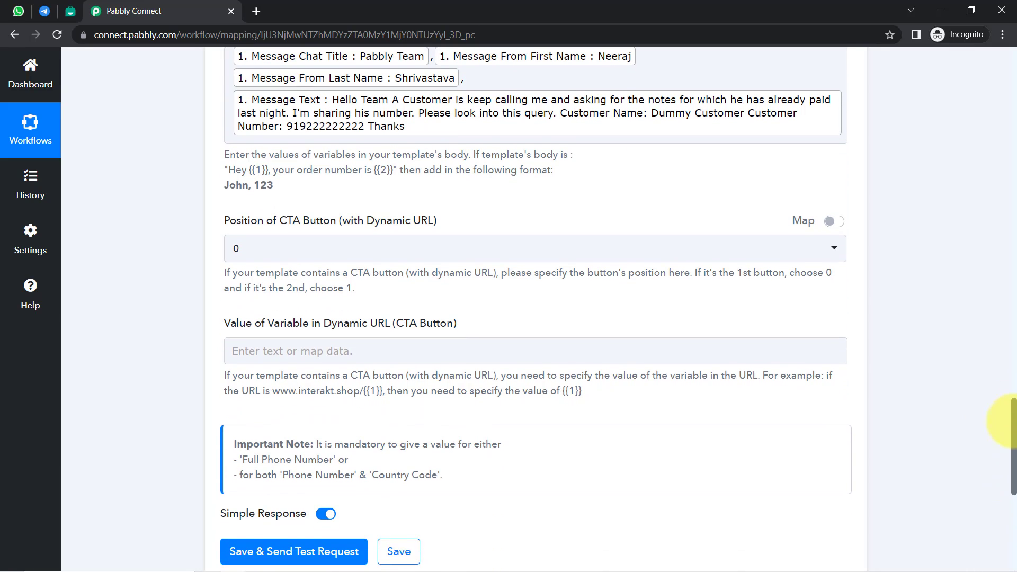
drag(286, 217, 374, 218)
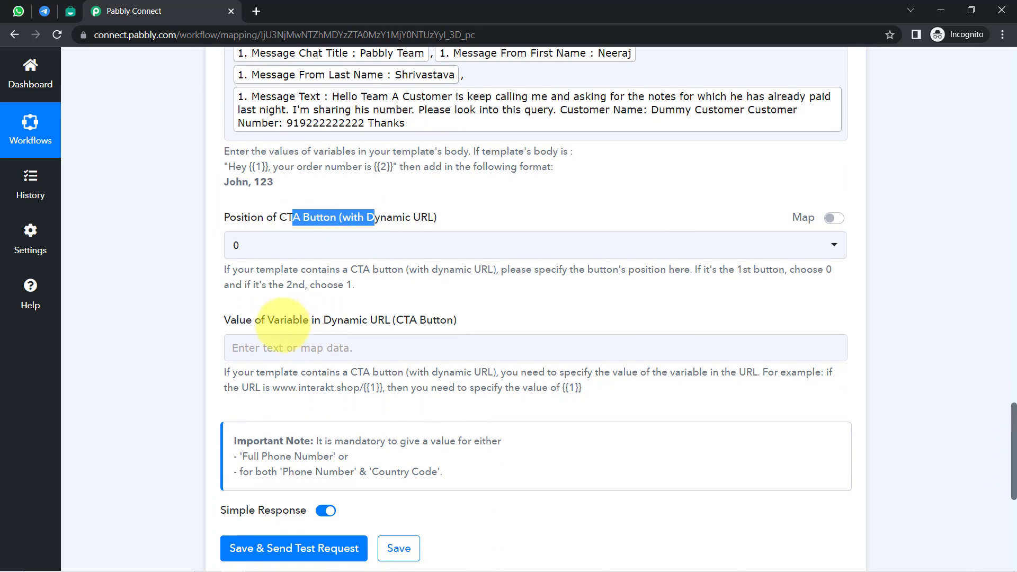
drag(279, 320, 367, 320)
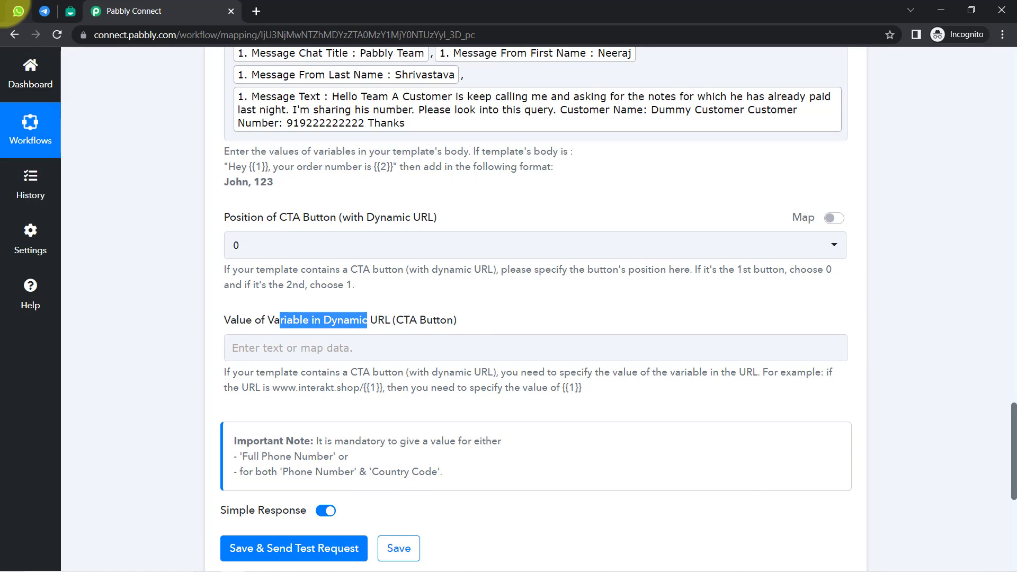
- Switch to WhatsApp Web and delete the existing Pabbly Team - Interakt chat
click(18, 10)
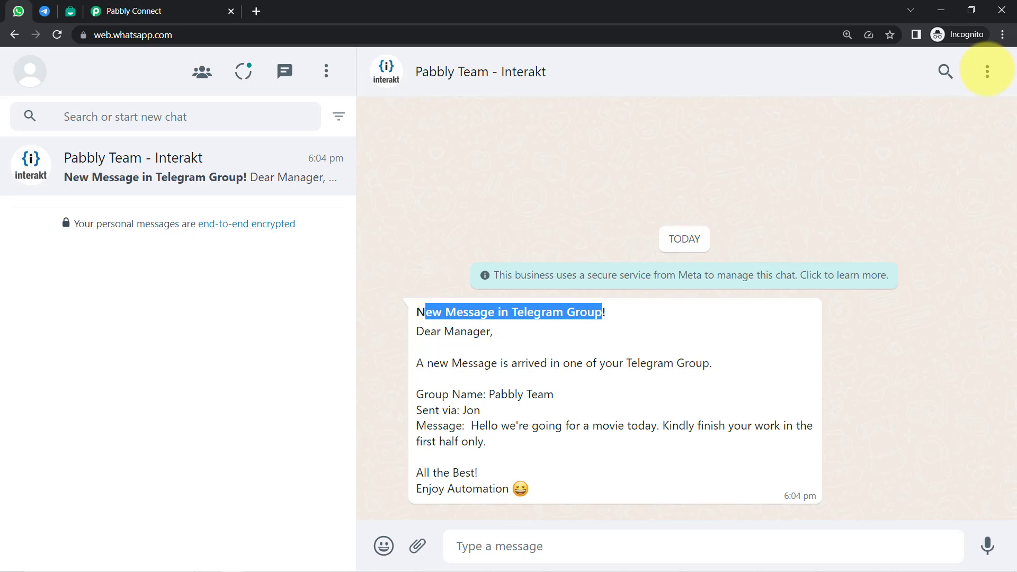
click(987, 71)
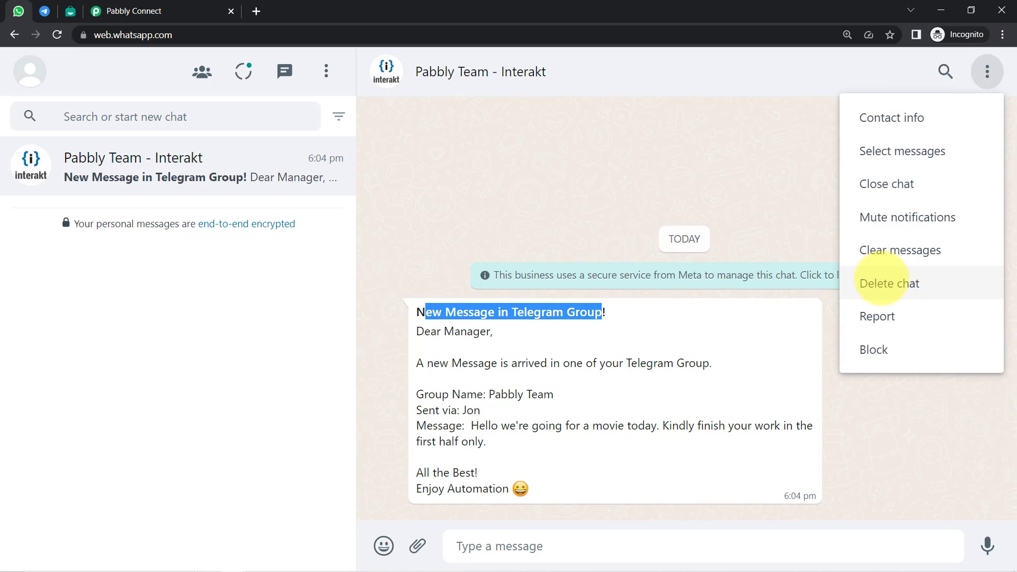
click(882, 283)
click(621, 368)
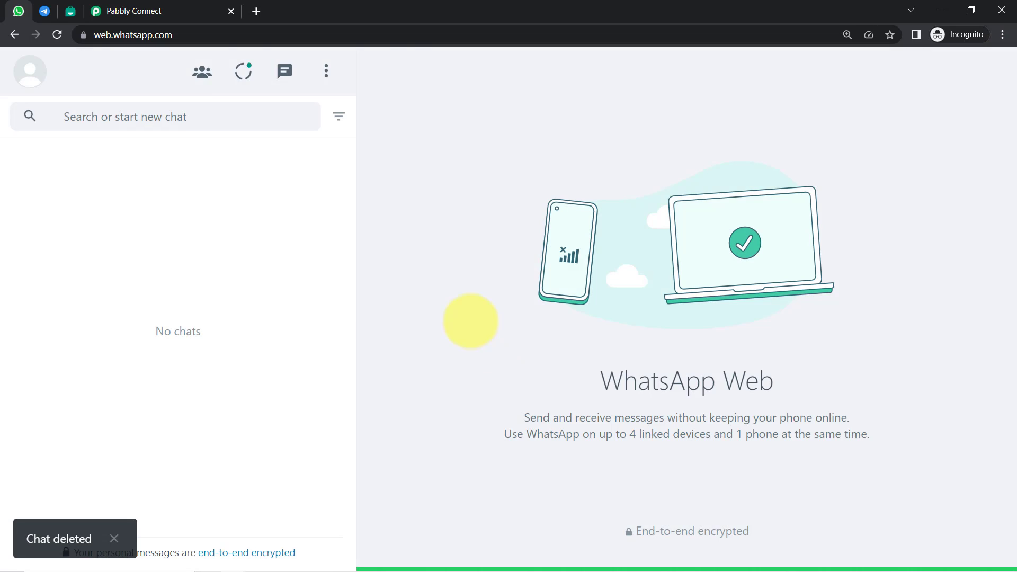
- Return to Pabbly Connect, check the Full Phone Number value, save and send the test request, and review the received response
click(181, 11)
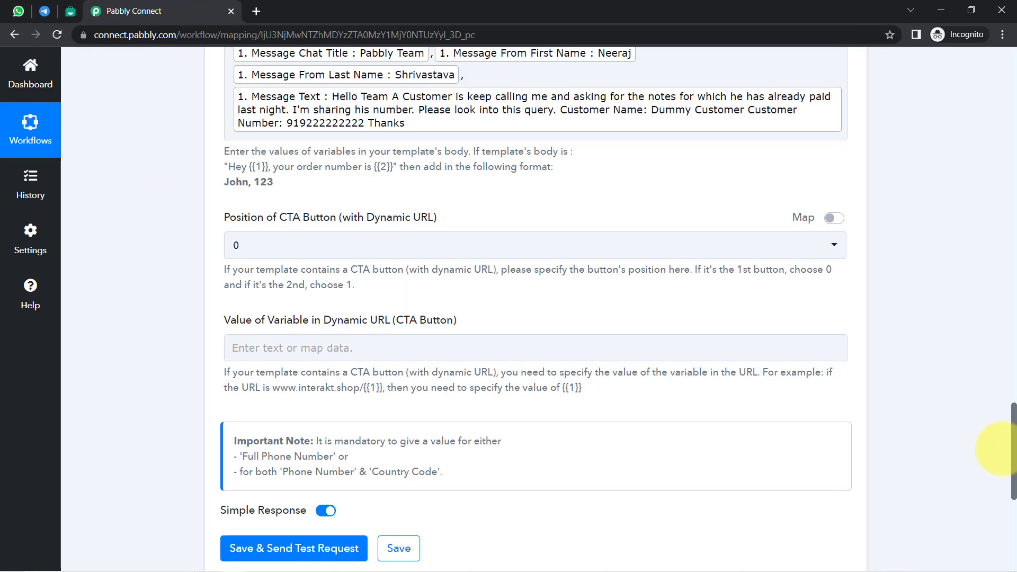
drag(1009, 474, 1009, 371)
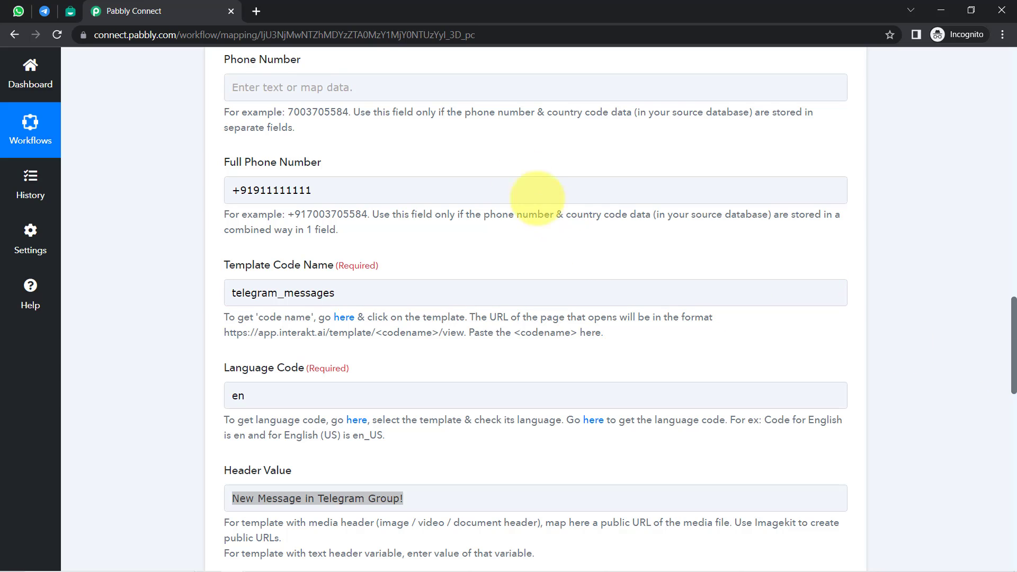
click(244, 190)
drag(253, 190, 332, 191)
scroll(317, 180, down, 15)
click(300, 165)
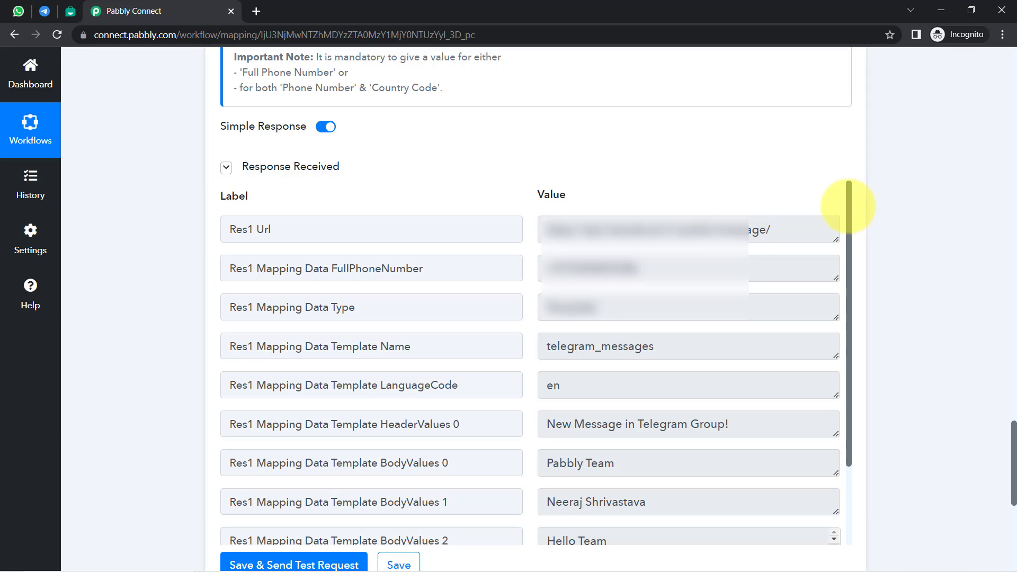
drag(850, 205, 845, 302)
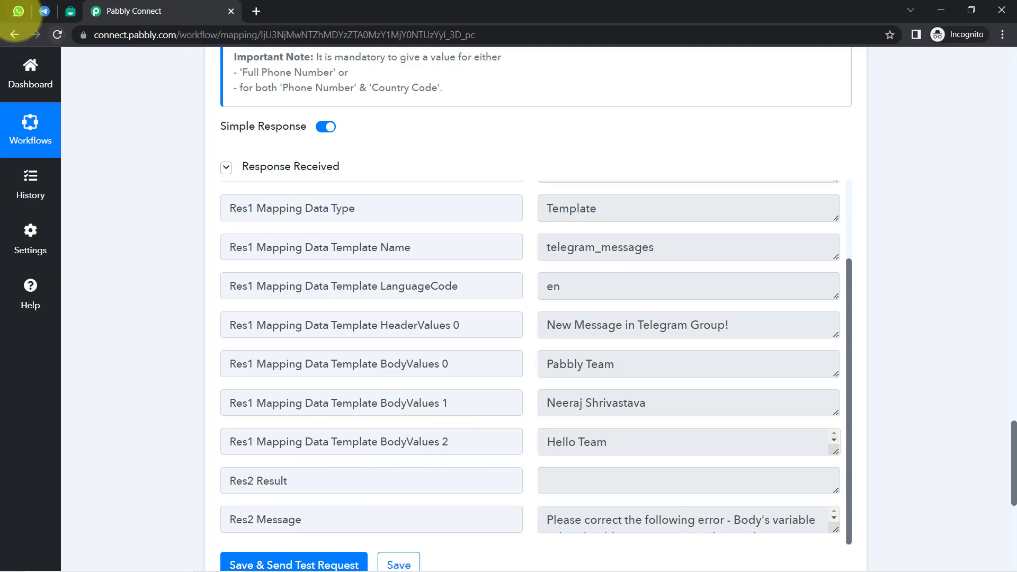
- Open the new Pabbly Team - Interakt chat in WhatsApp Web and check the received message's header and opening line
click(18, 10)
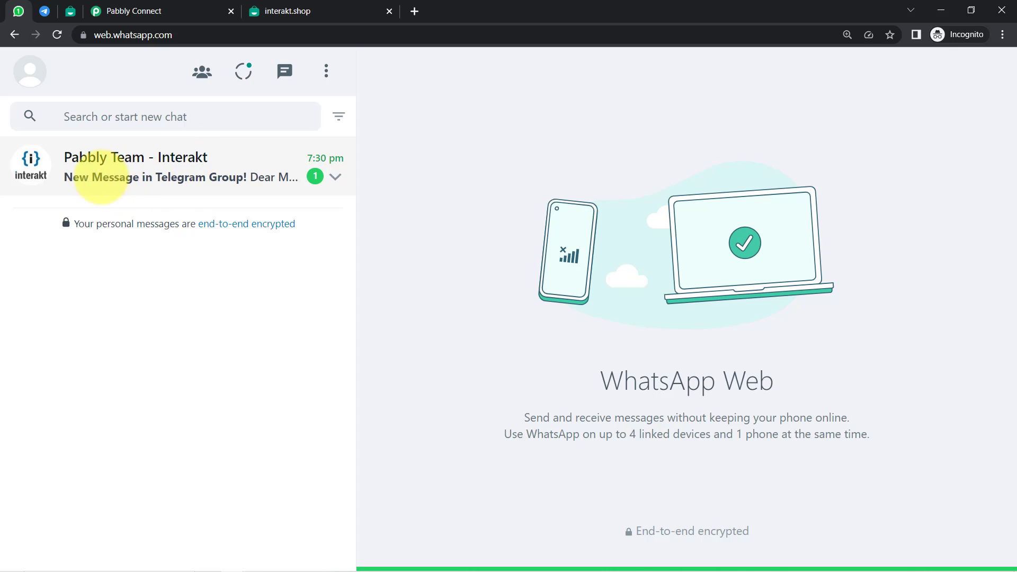
click(121, 165)
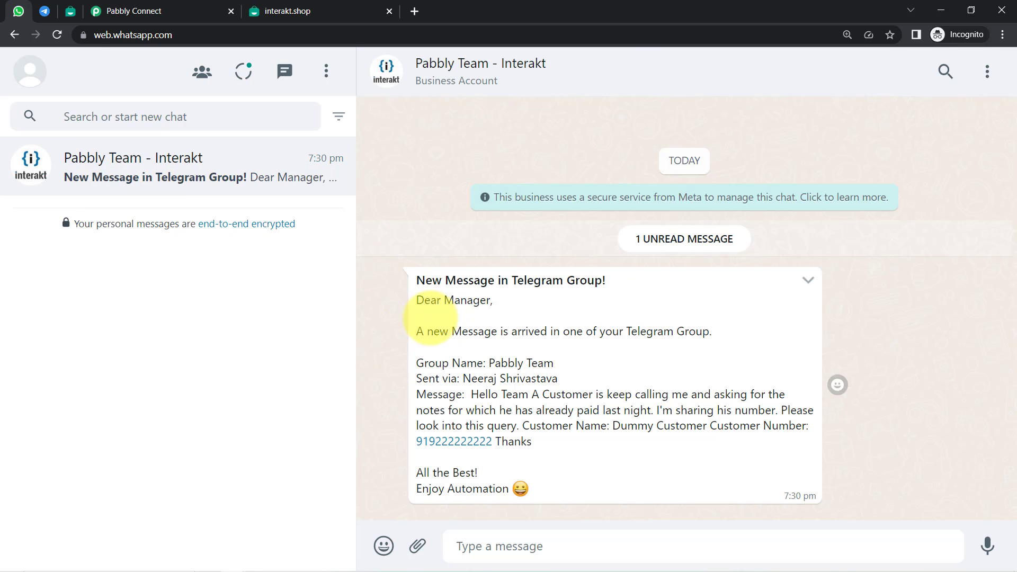
drag(433, 281, 553, 280)
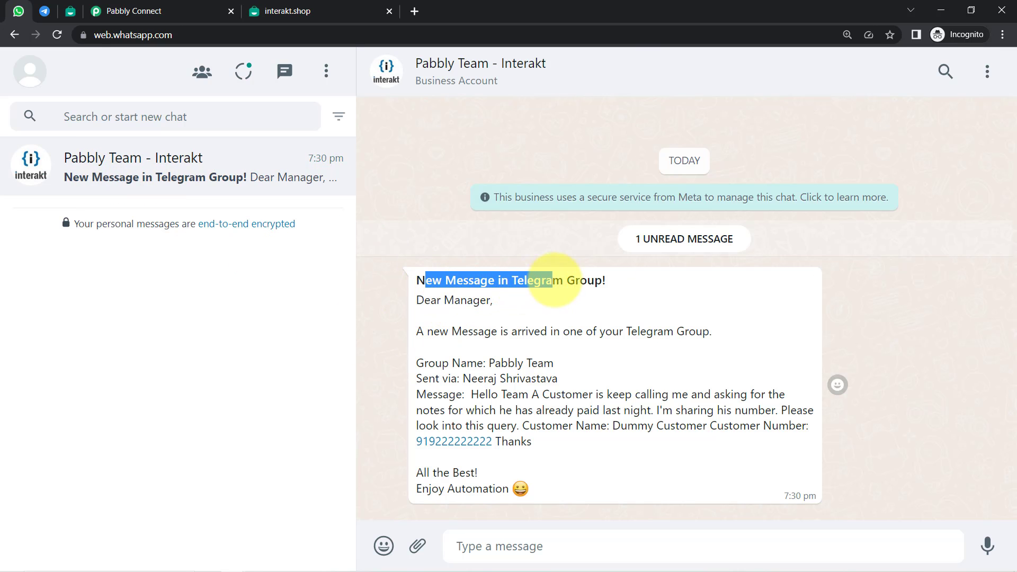
click(594, 279)
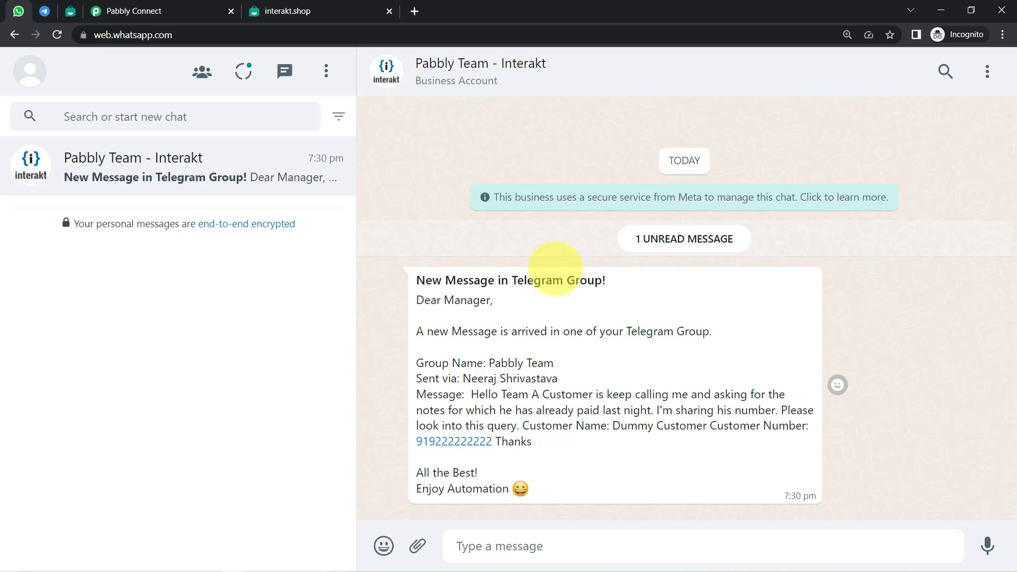
drag(715, 332, 628, 331)
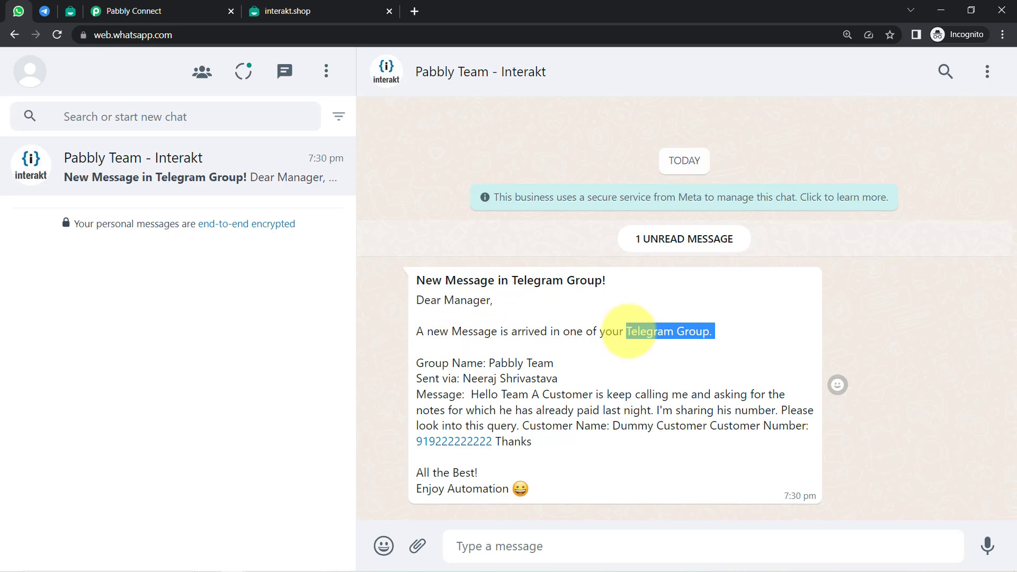
click(643, 330)
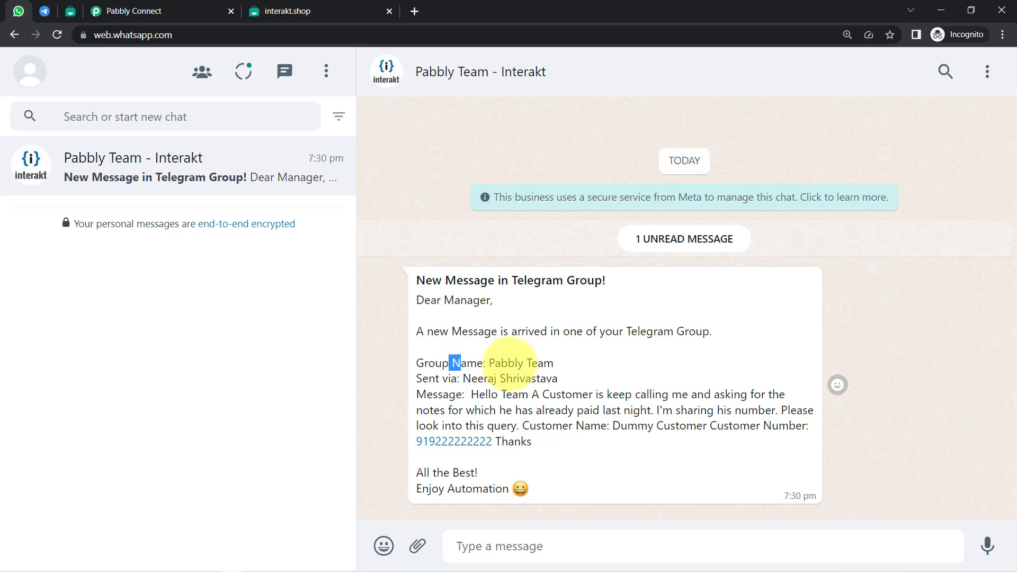
- Check the group name, sender and message text in the WhatsApp message against the original message in the Telegram group
drag(508, 364, 533, 363)
drag(478, 378, 646, 394)
drag(548, 413, 498, 431)
drag(567, 436, 672, 427)
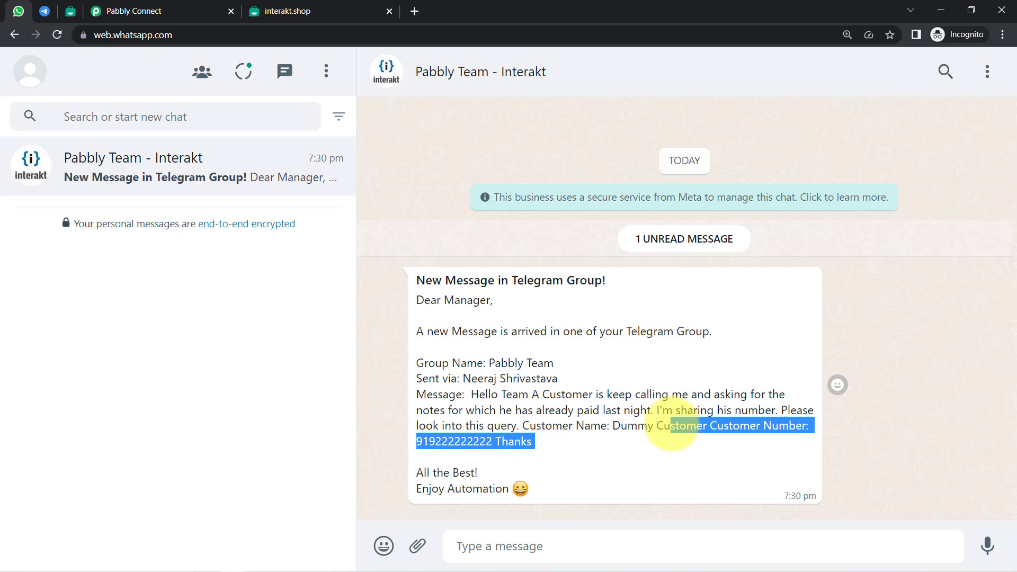
click(671, 427)
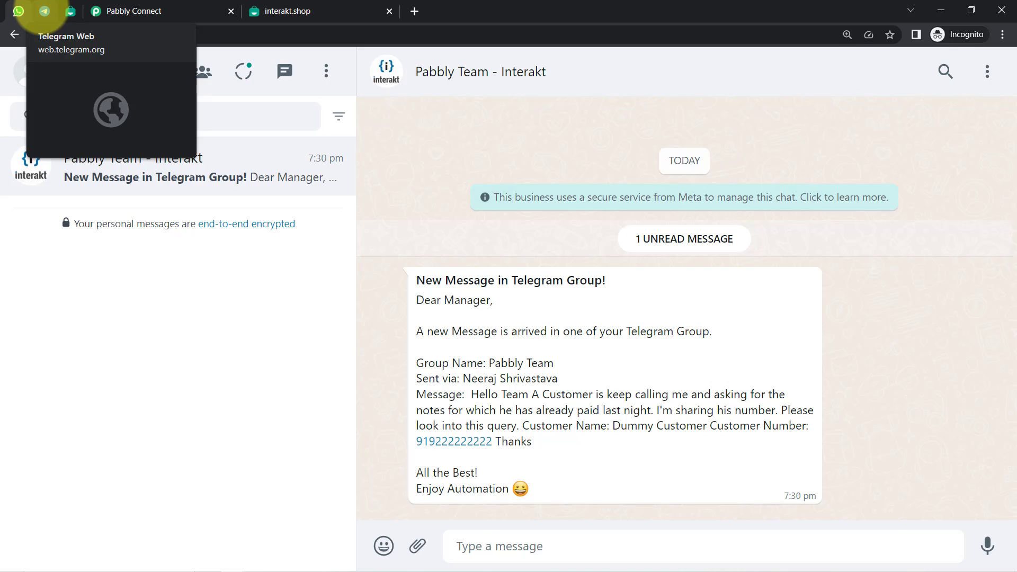
click(44, 10)
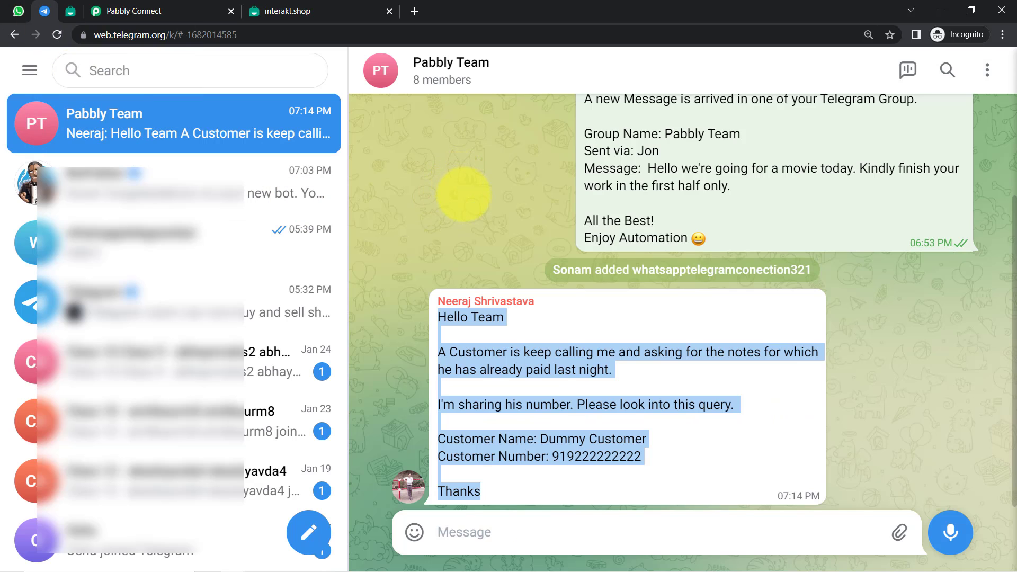
click(19, 11)
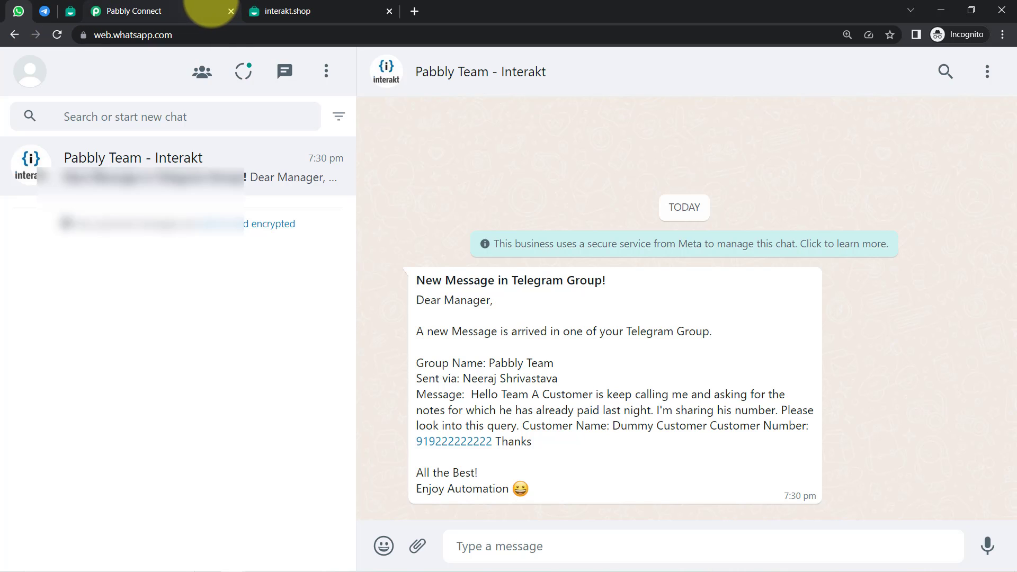
- Return to Pabbly Connect and collapse both the Telegram Bot trigger and the Interakt action in the workflow
click(209, 11)
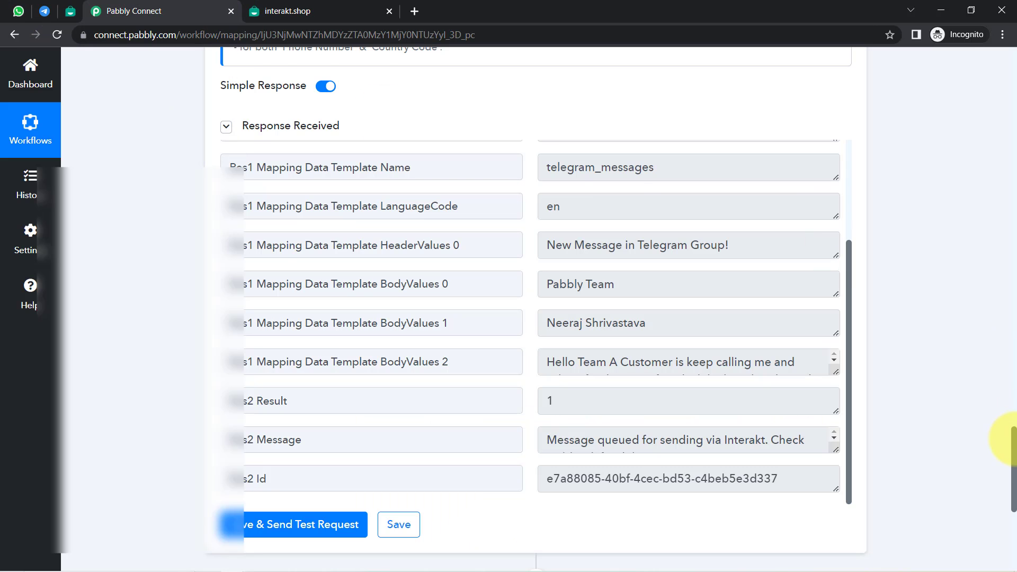
drag(1010, 439, 1006, 54)
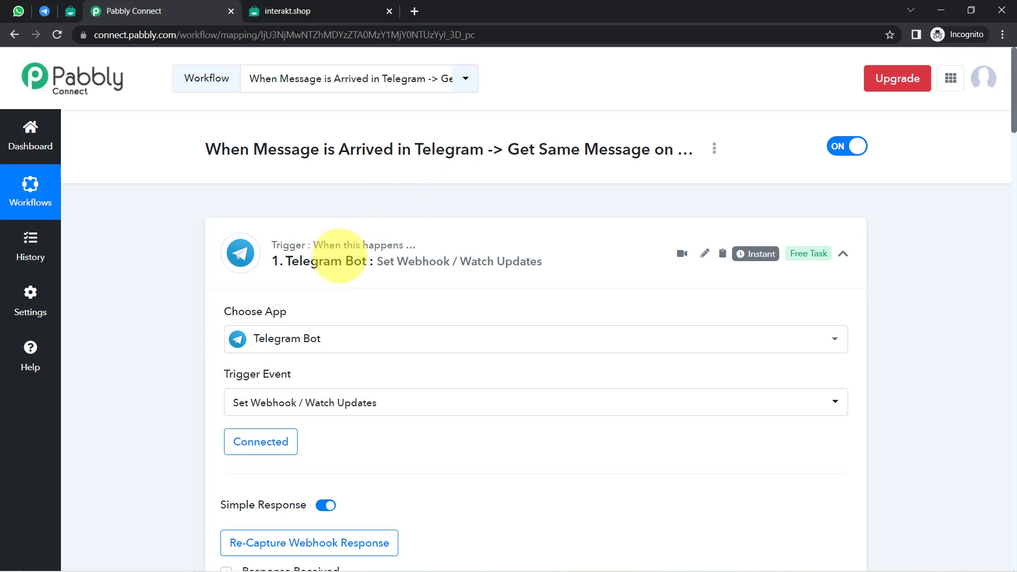
click(331, 265)
click(408, 386)
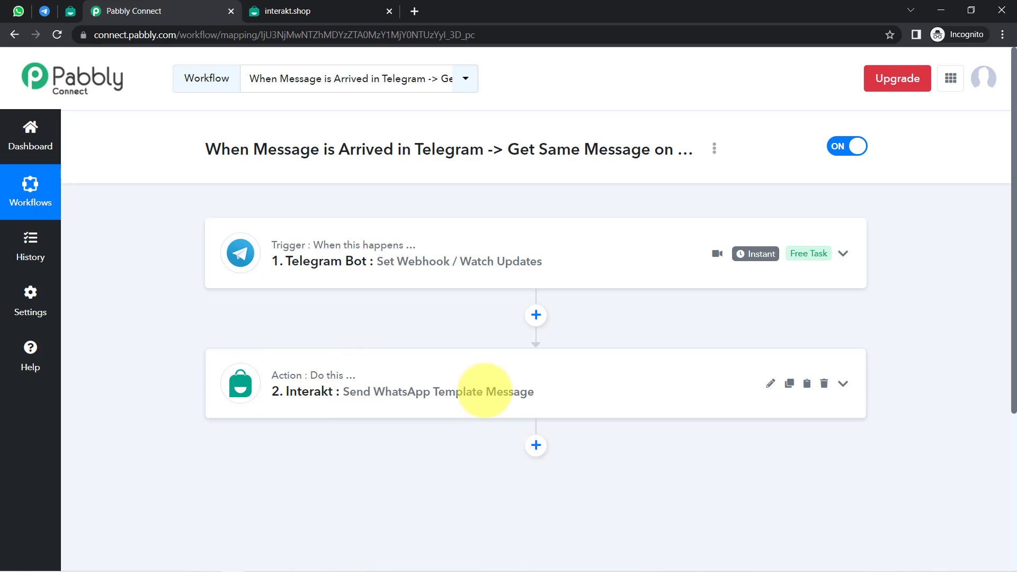
- Expand the Interakt action, review its Body Variable Values mapping and Header Value, and collapse the action again
click(483, 390)
drag(1002, 125, 1009, 345)
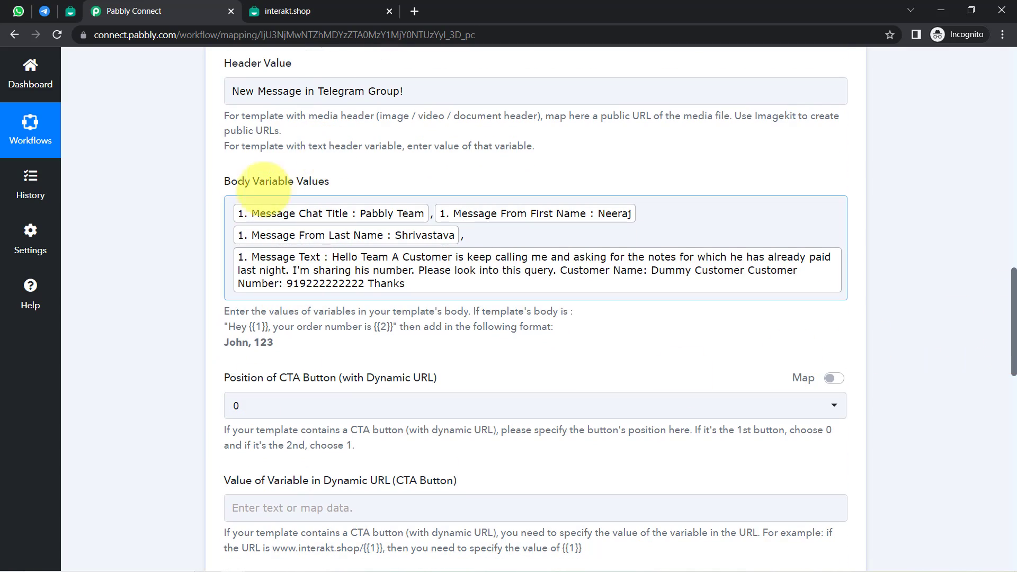
click(271, 224)
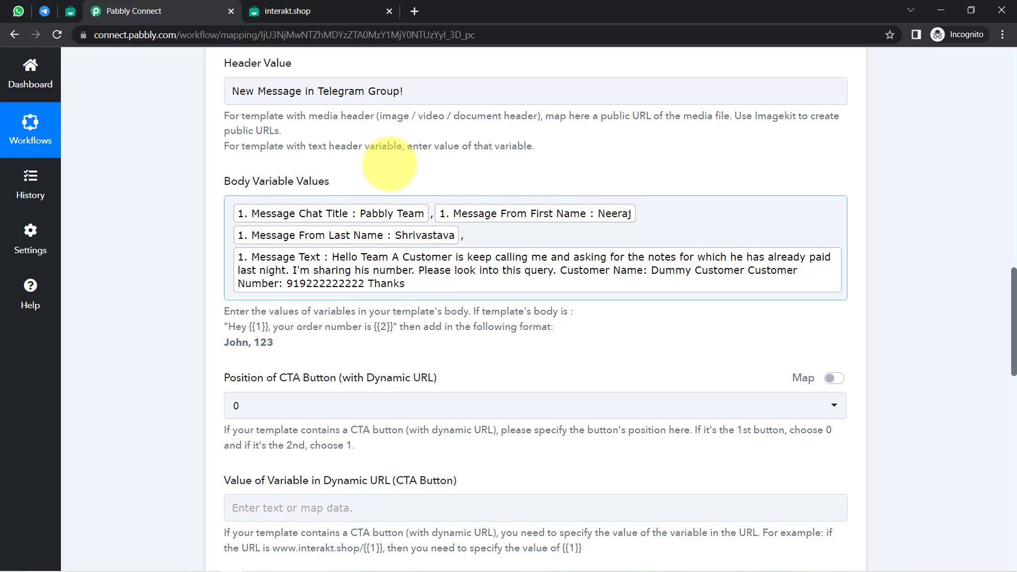
drag(258, 91, 419, 93)
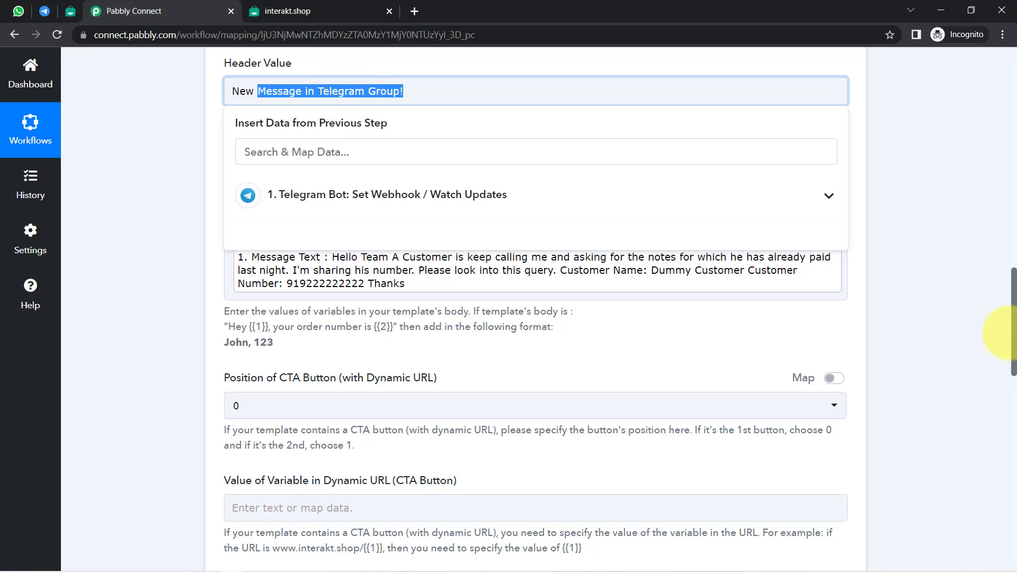
drag(1013, 334, 1009, 69)
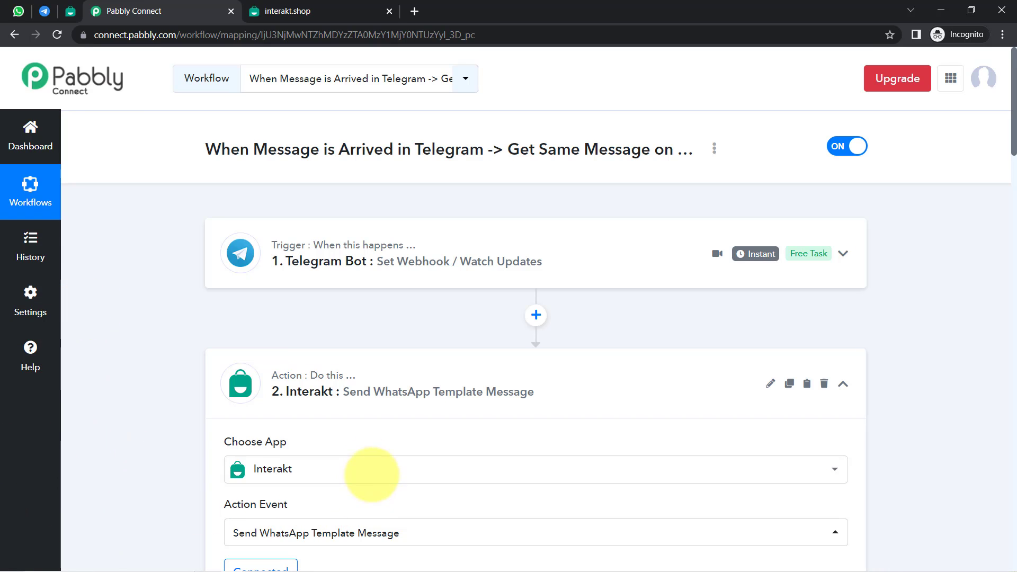
click(364, 394)
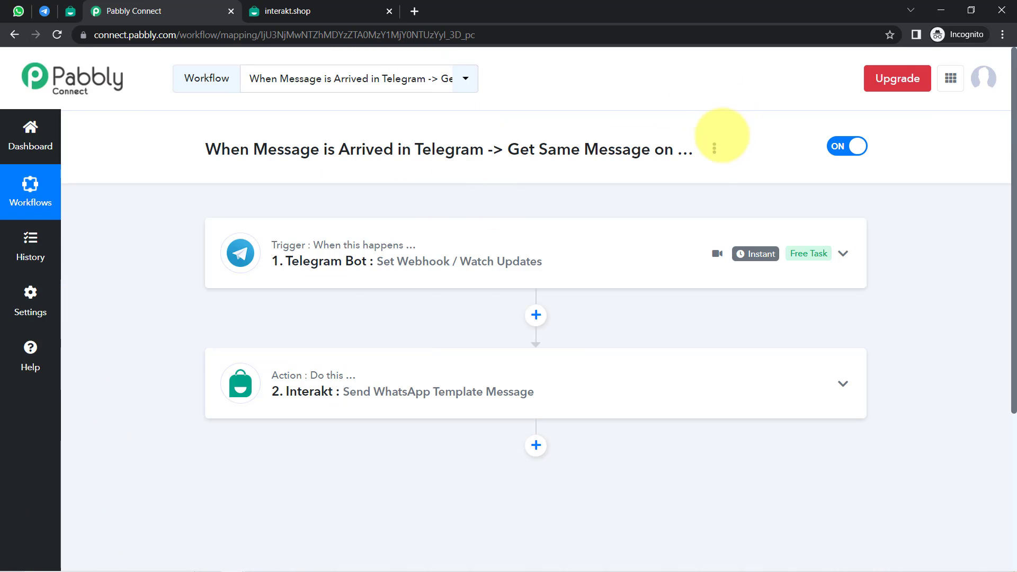
- Open the sharing options for the Telegram-to-WhatsApp workflow and copy its share link
click(715, 149)
click(639, 220)
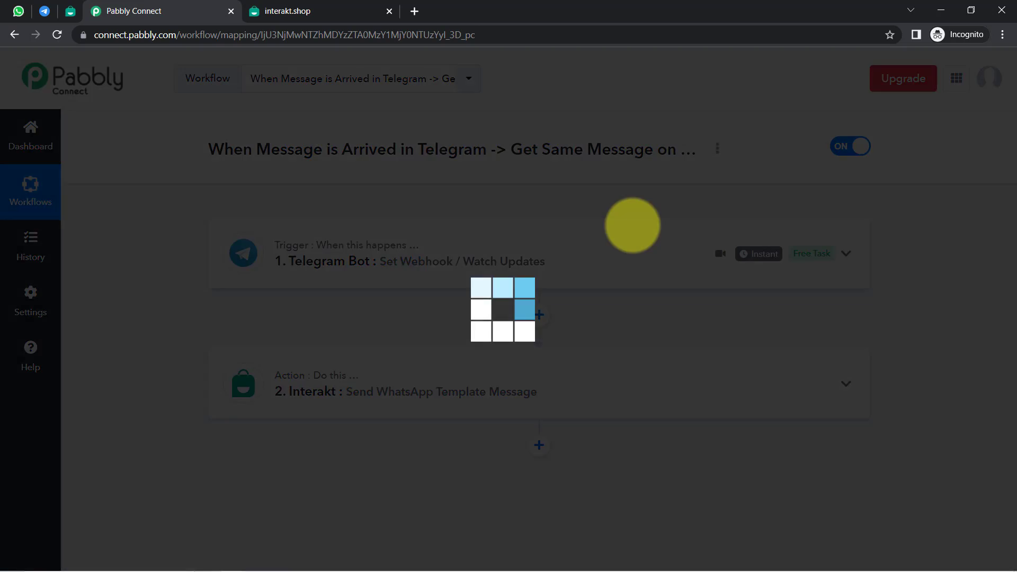
click(560, 311)
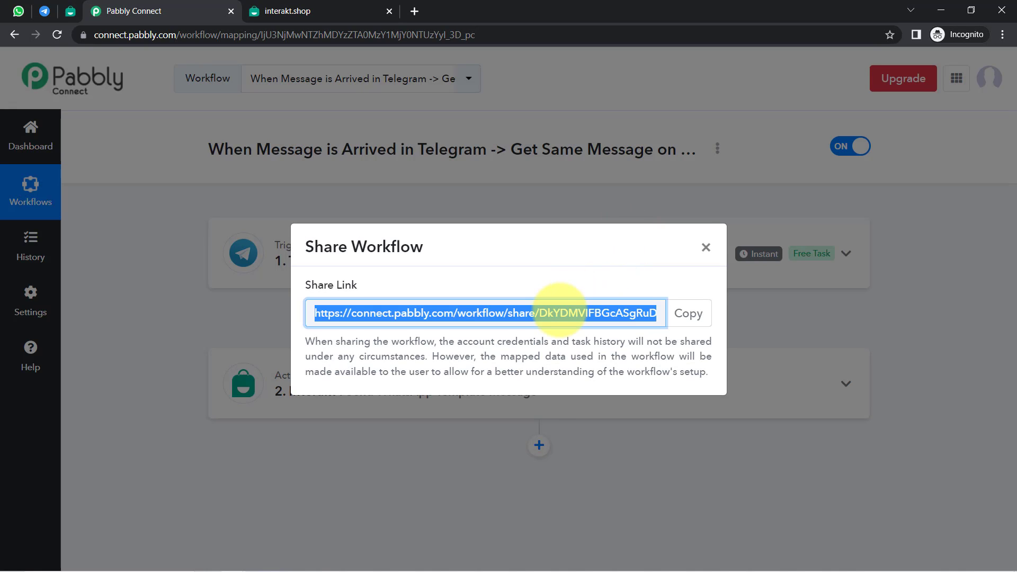
click(687, 313)
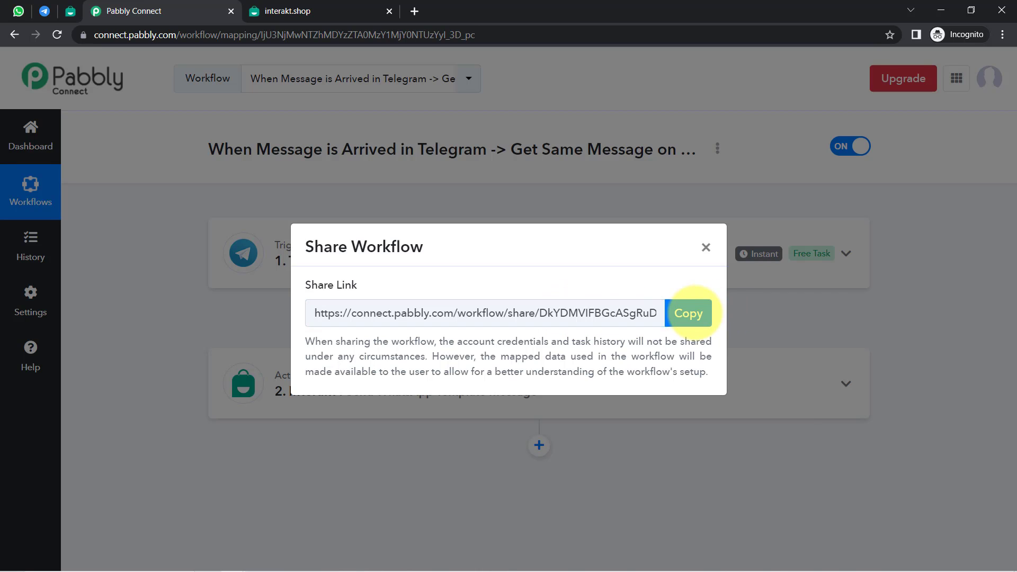